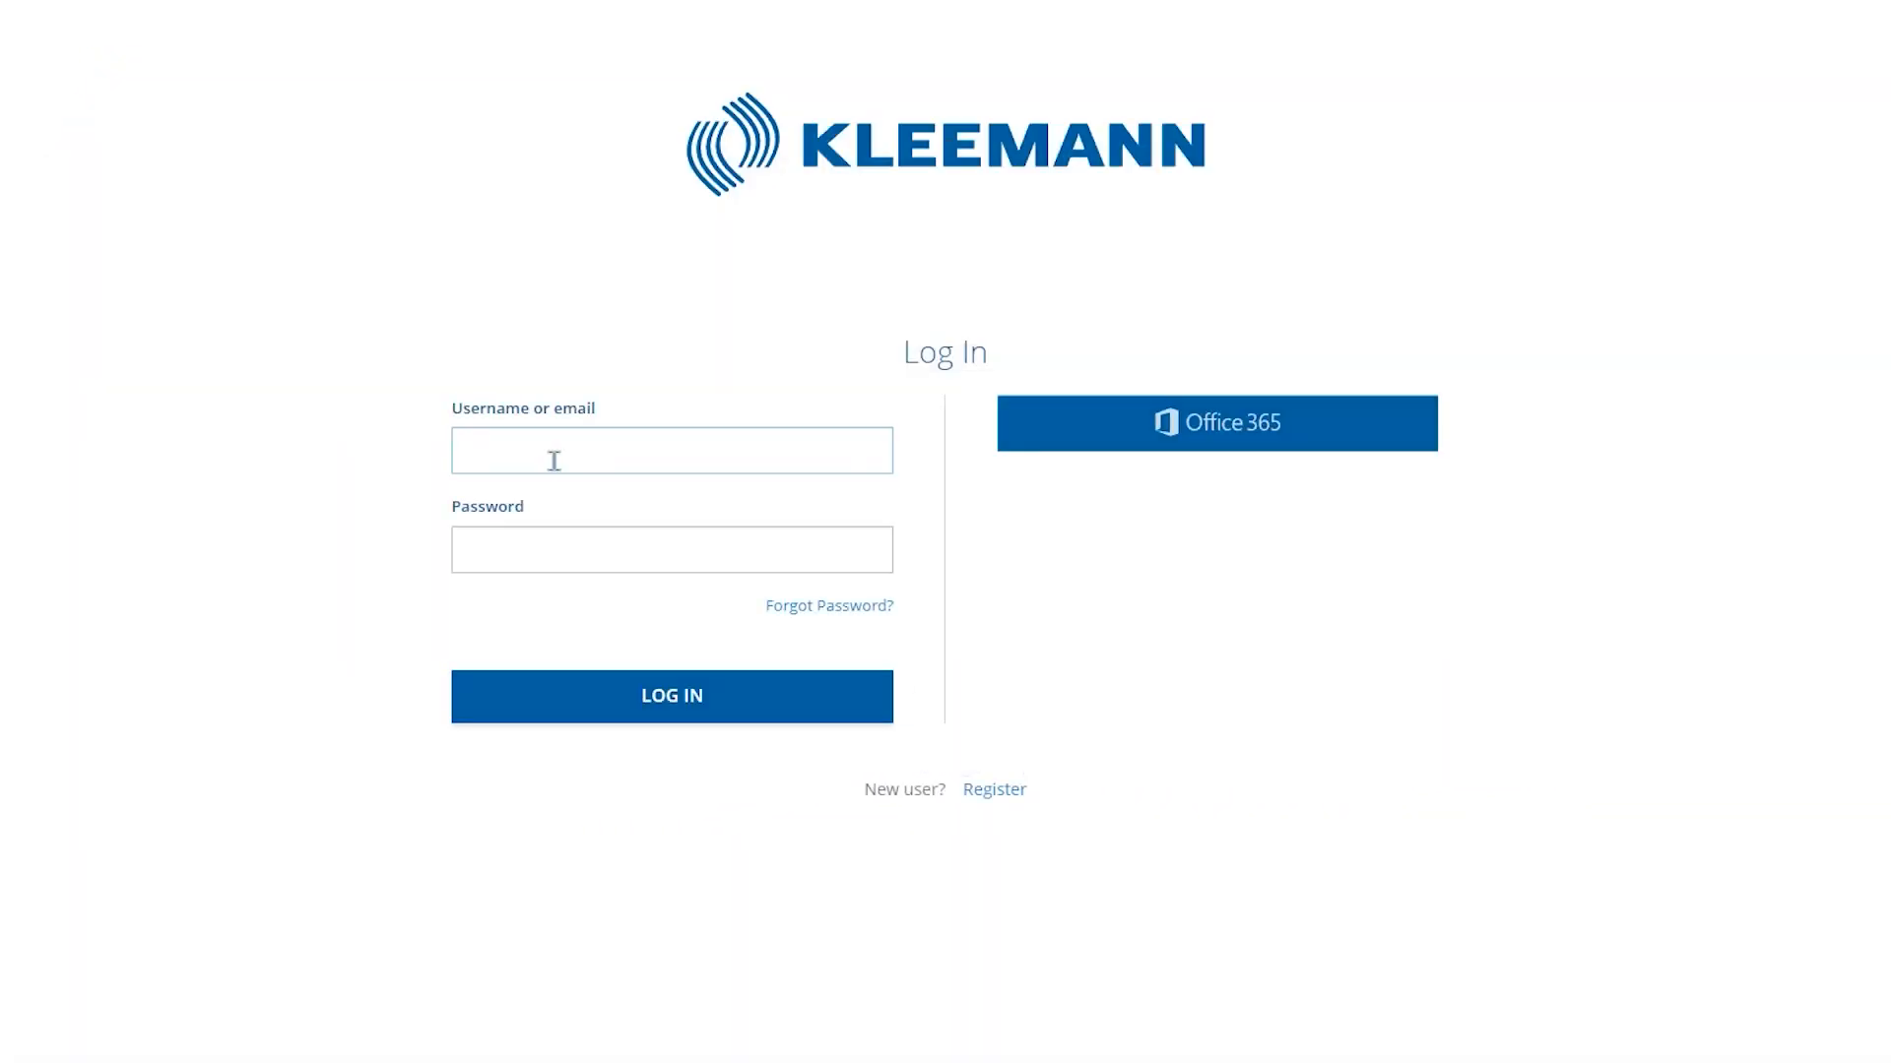
{"action": "left_click", "coordinate": [557, 460]}
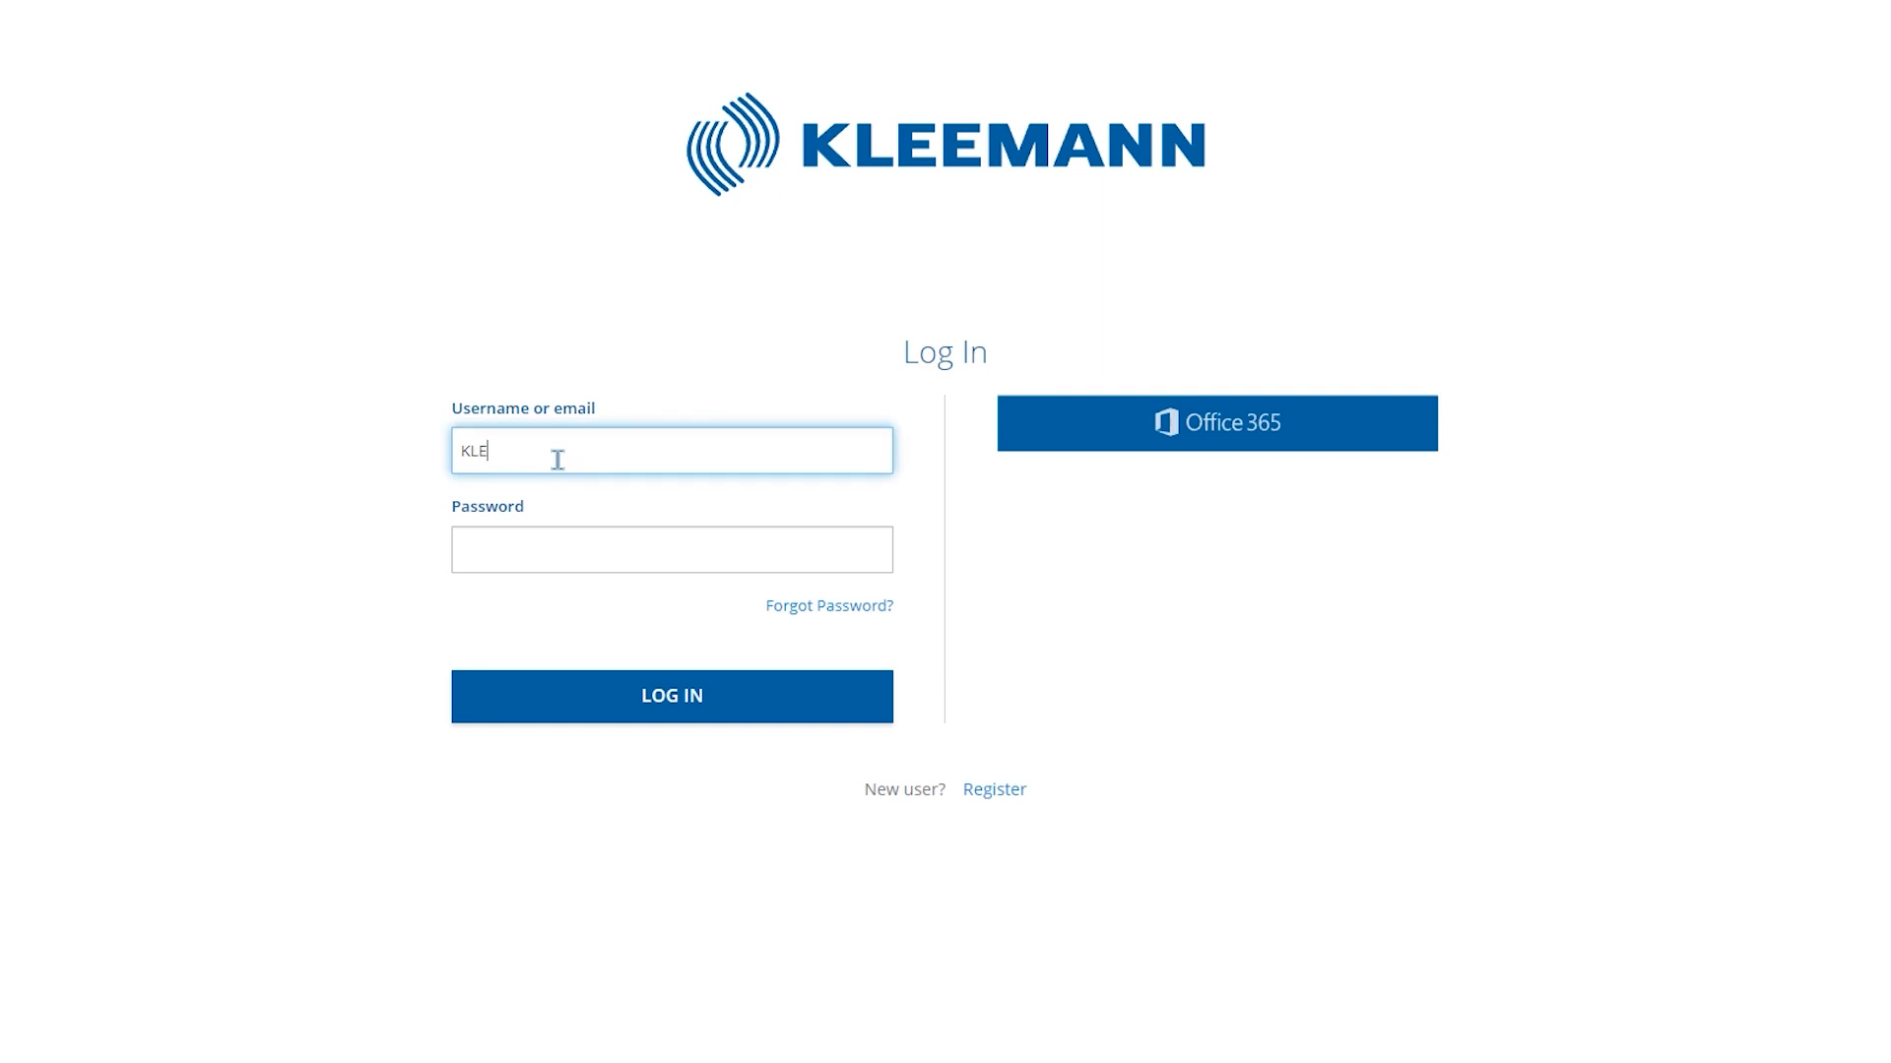
{"action": "left_click", "coordinate": [499, 561]}
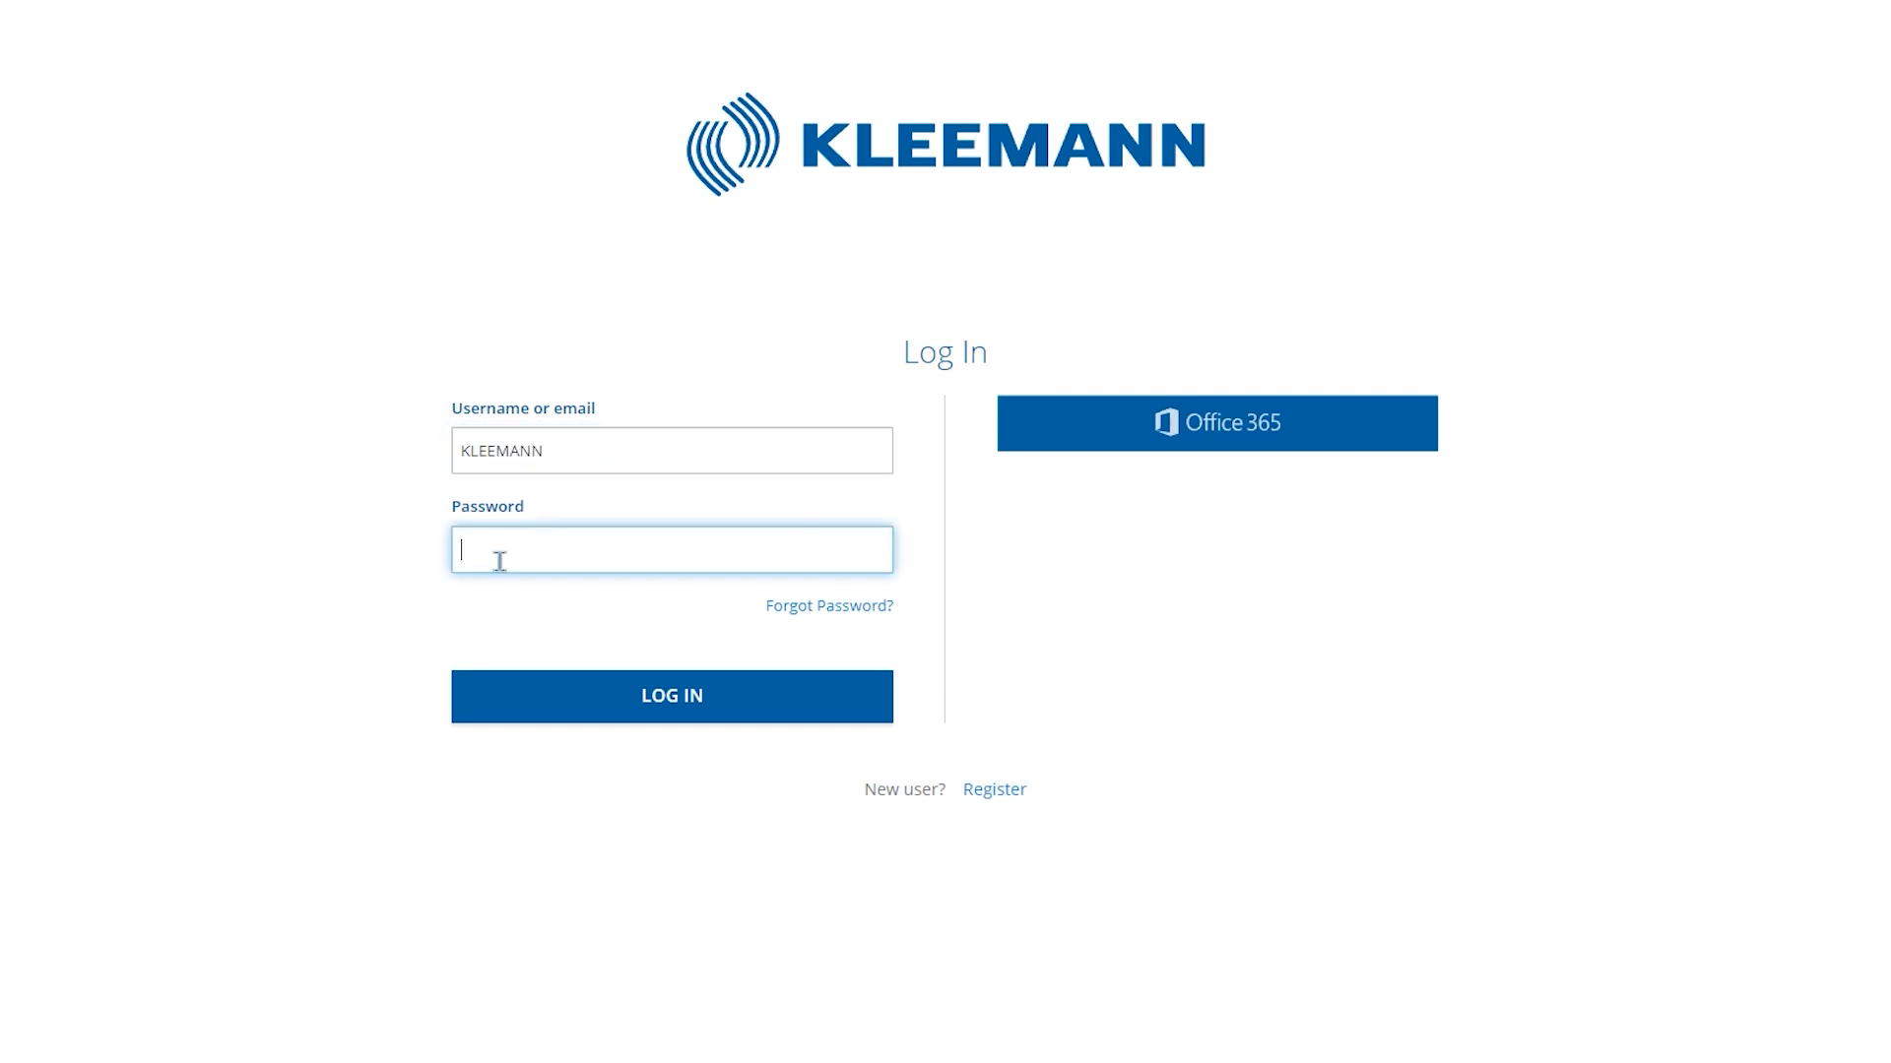
{"action": "left_click", "coordinate": [528, 706]}
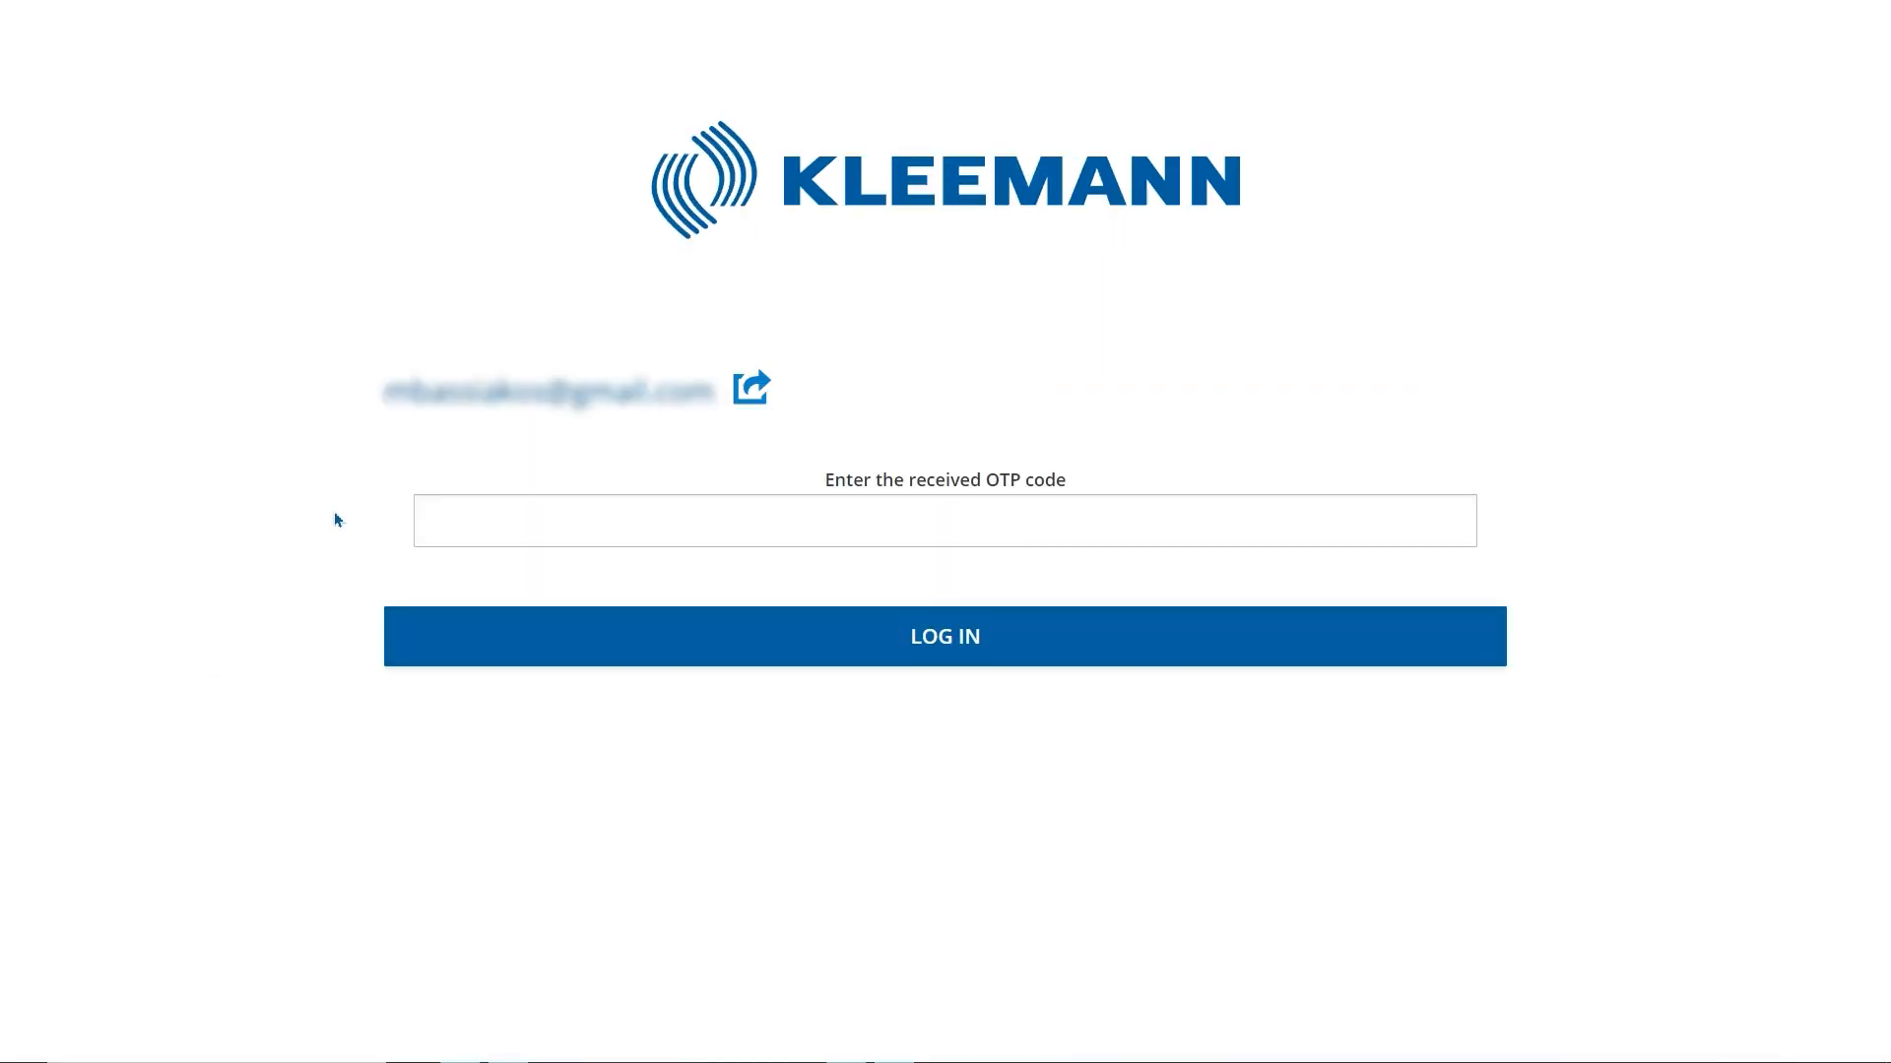
{"action": "left_click", "coordinate": [874, 516]}
{"action": "type", "text": "•••••"}
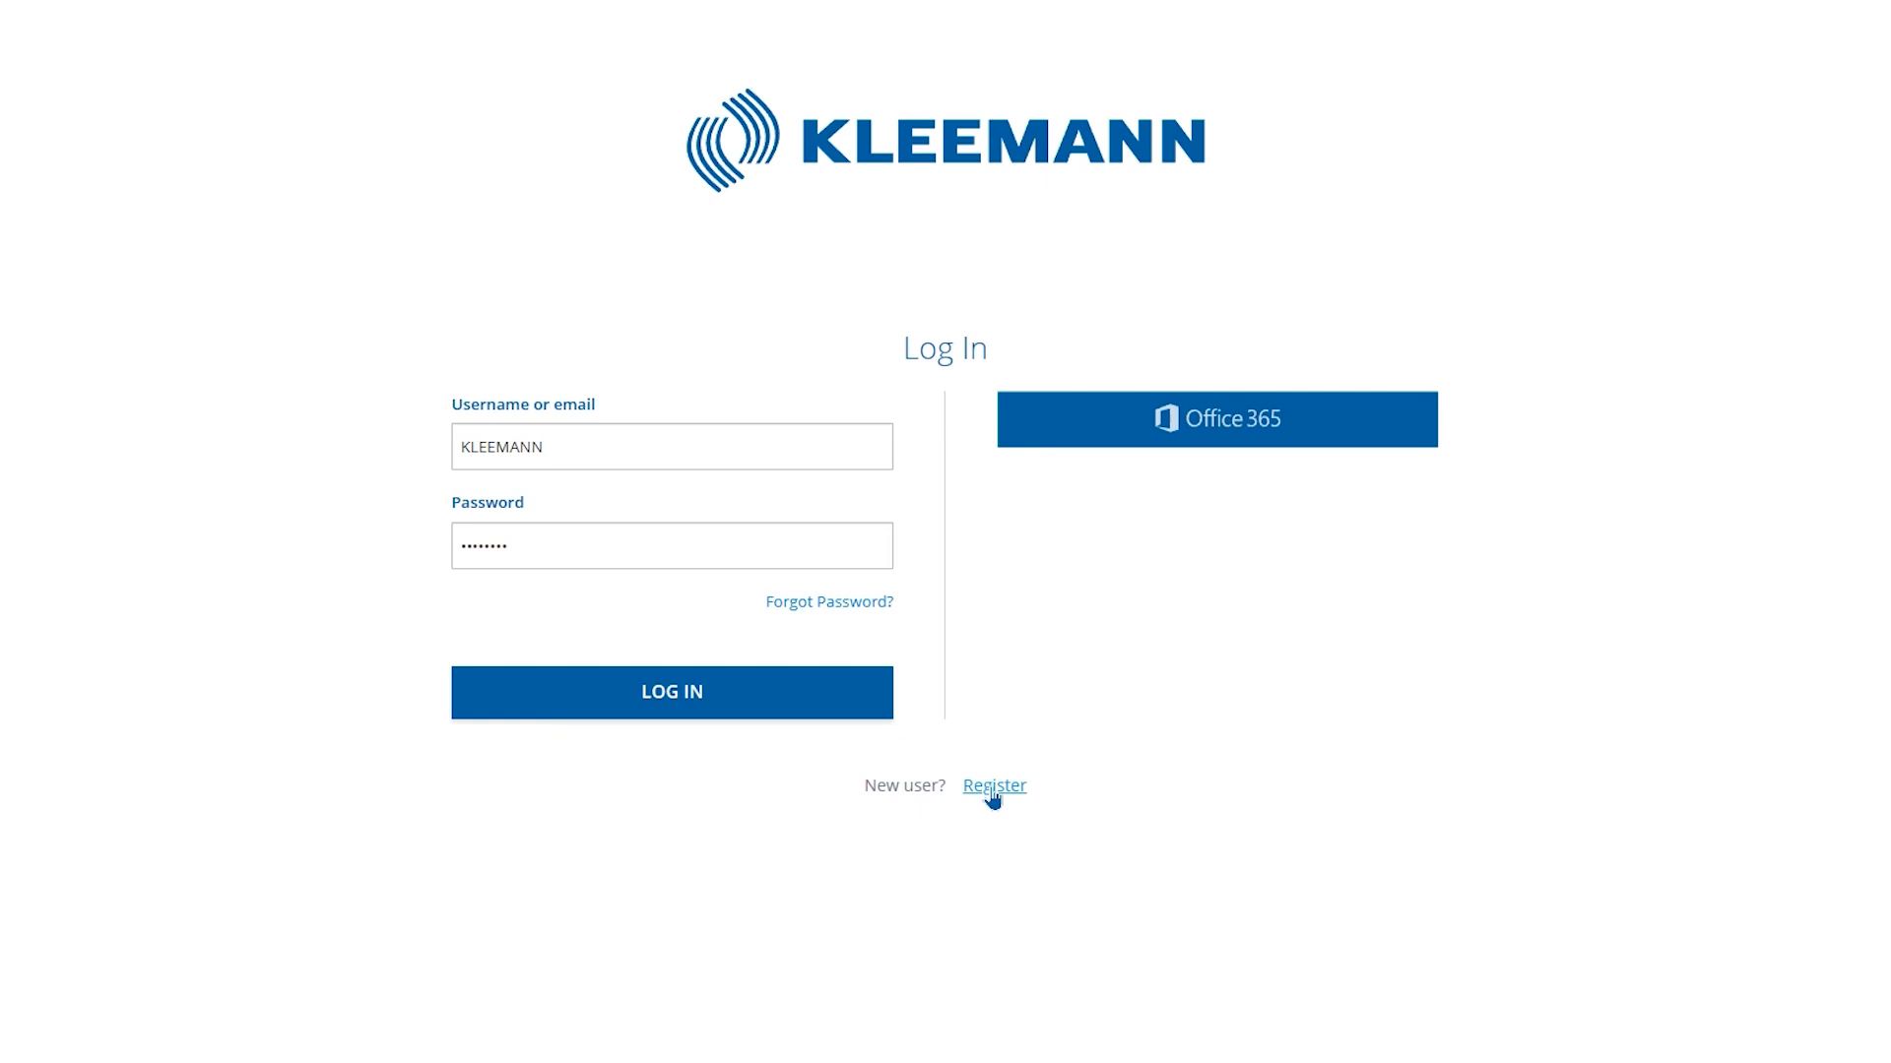
Open the registration page for new users
{"action": "left_click", "coordinate": [990, 788]}
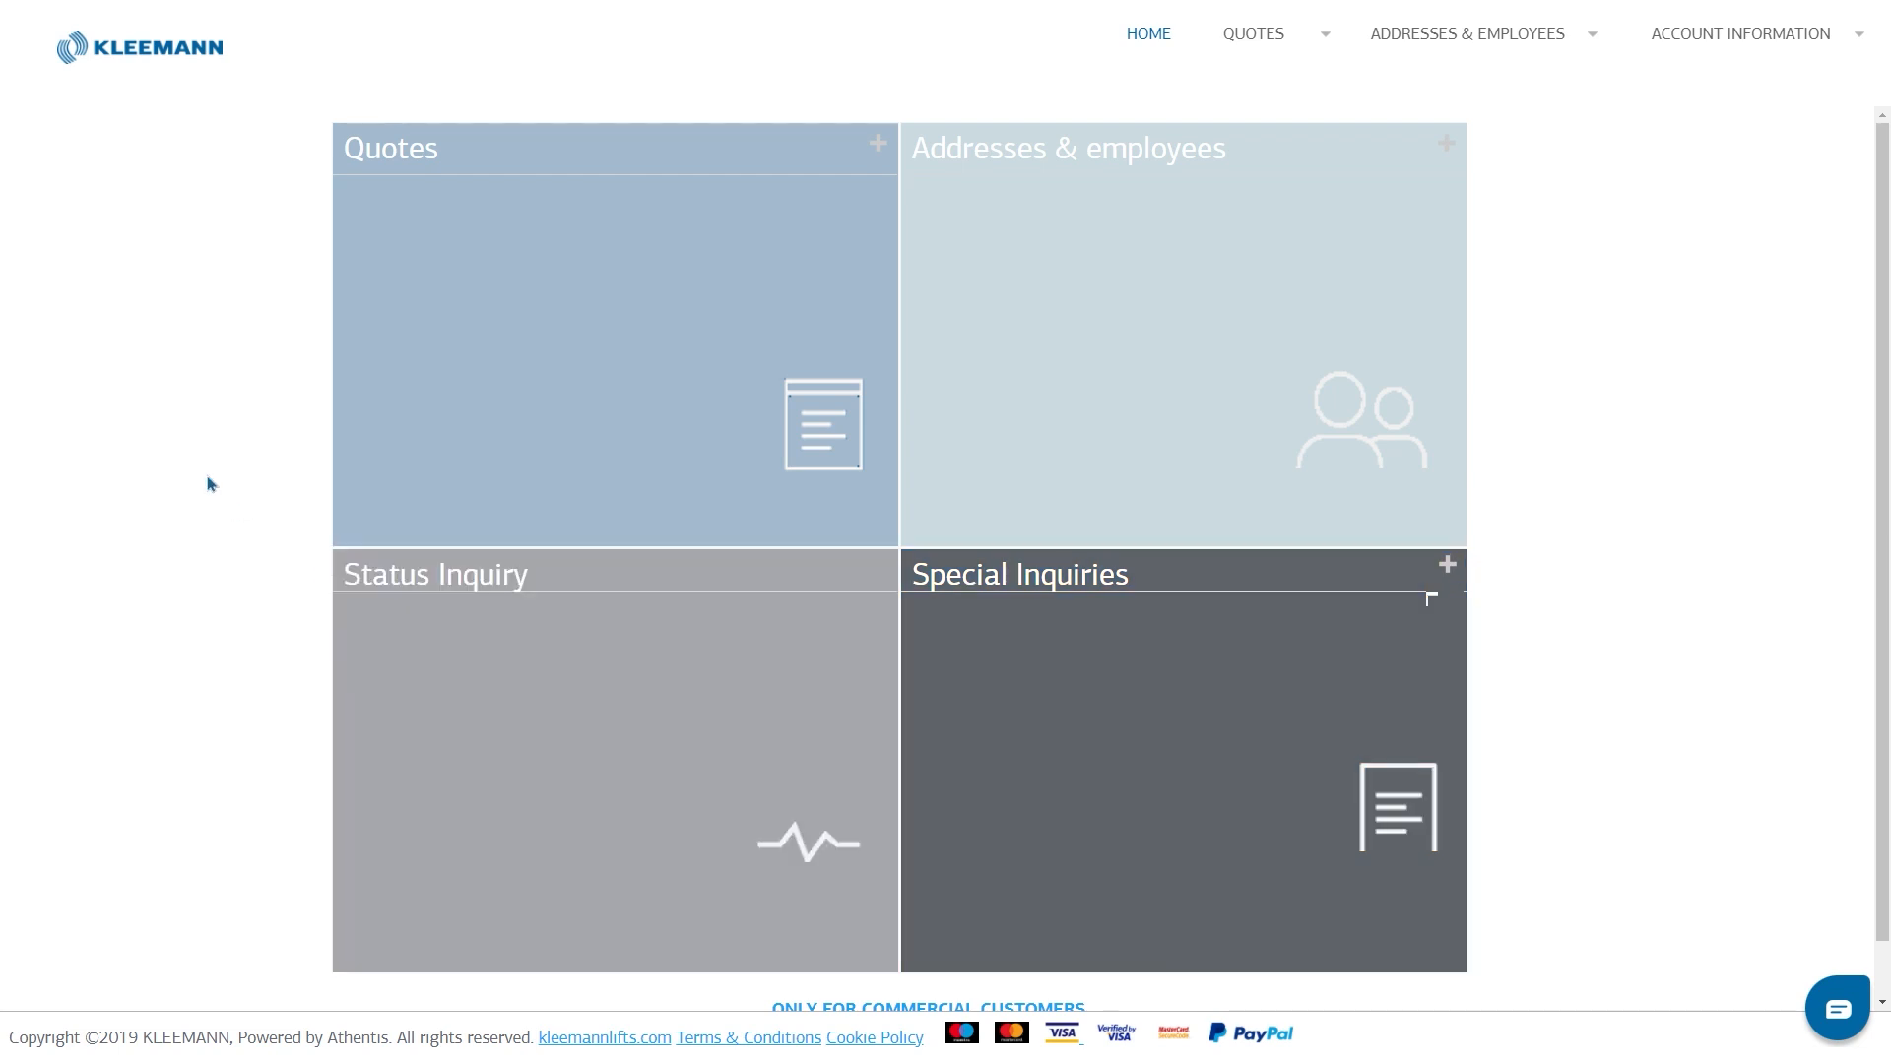
Open the Quotes area from the home page and start a new quote from its tile
{"action": "left_click", "coordinate": [522, 437]}
{"action": "left_click", "coordinate": [878, 144]}
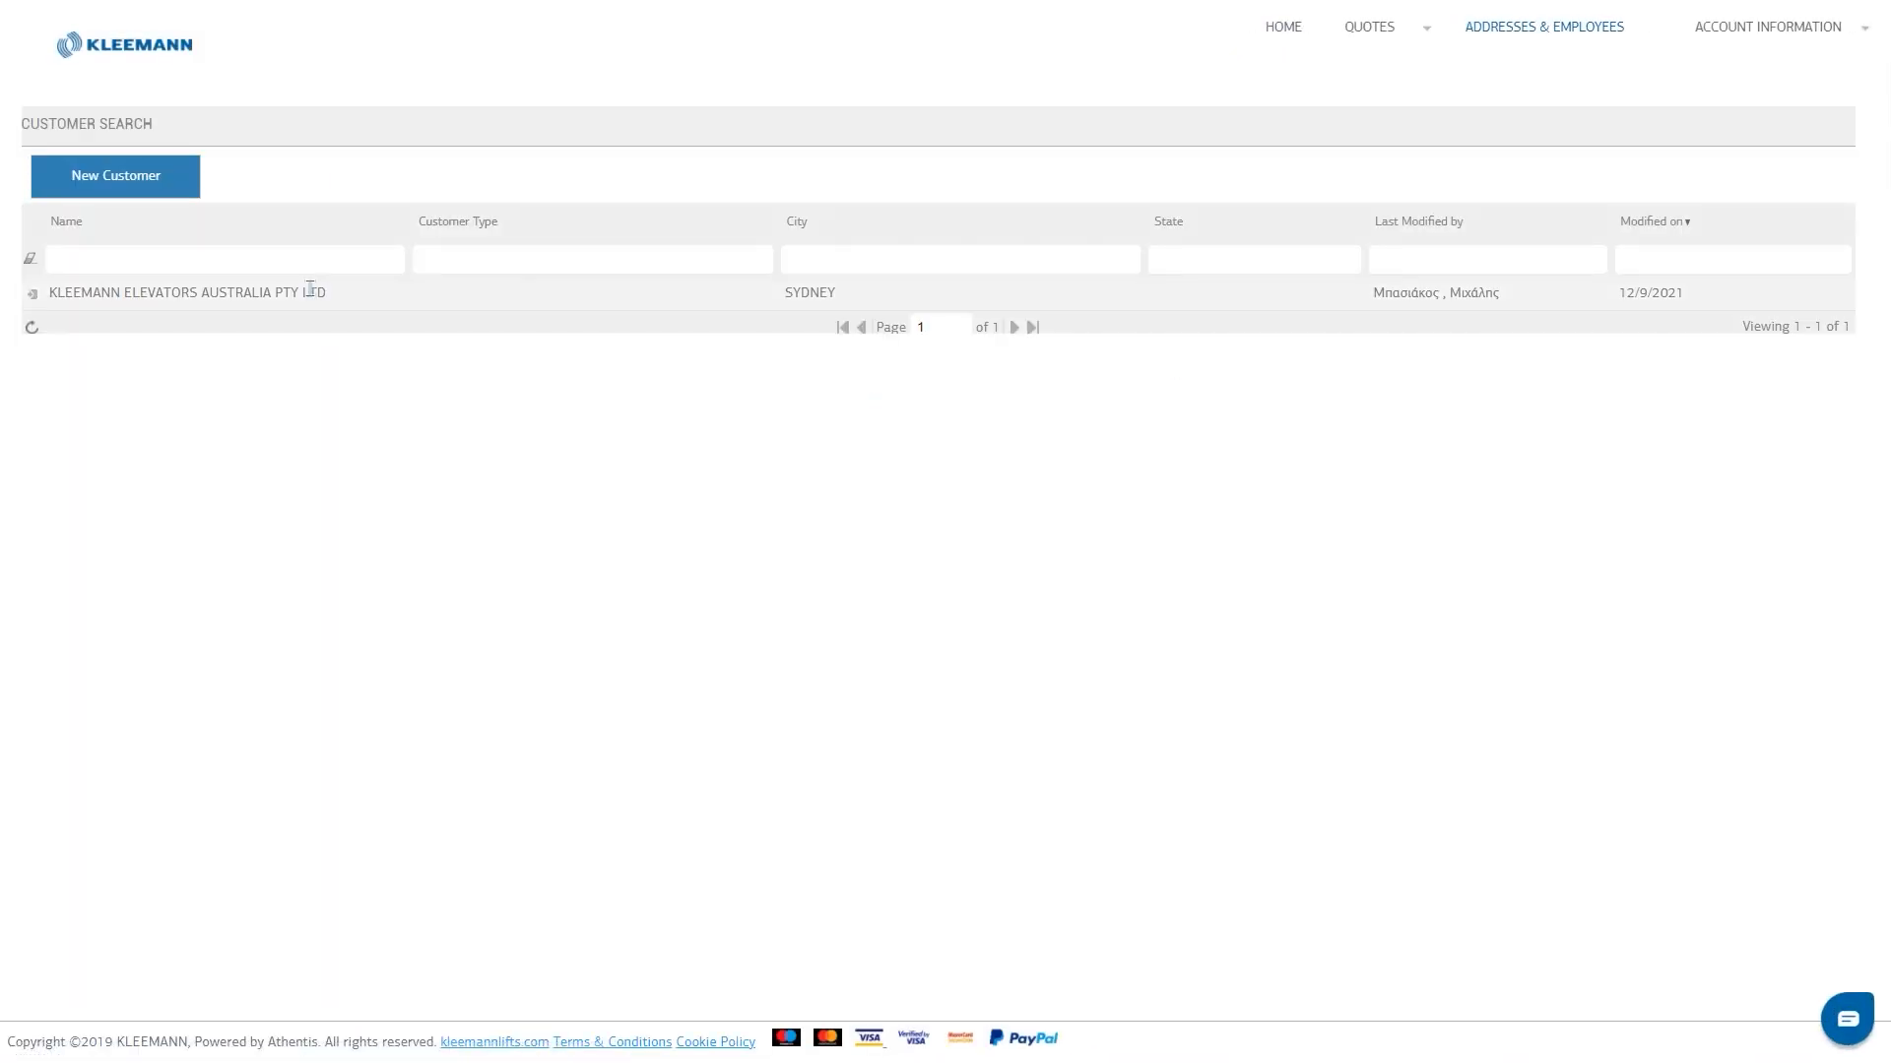
Open the KLEEMANN ELEVATORS AUSTRALIA PTY LTD customer record and view its ship-to addresses and contacts
{"action": "left_click", "coordinate": [313, 292]}
{"action": "scroll", "coordinate": [423, 299], "scroll_direction": "down", "scroll_amount": 1}
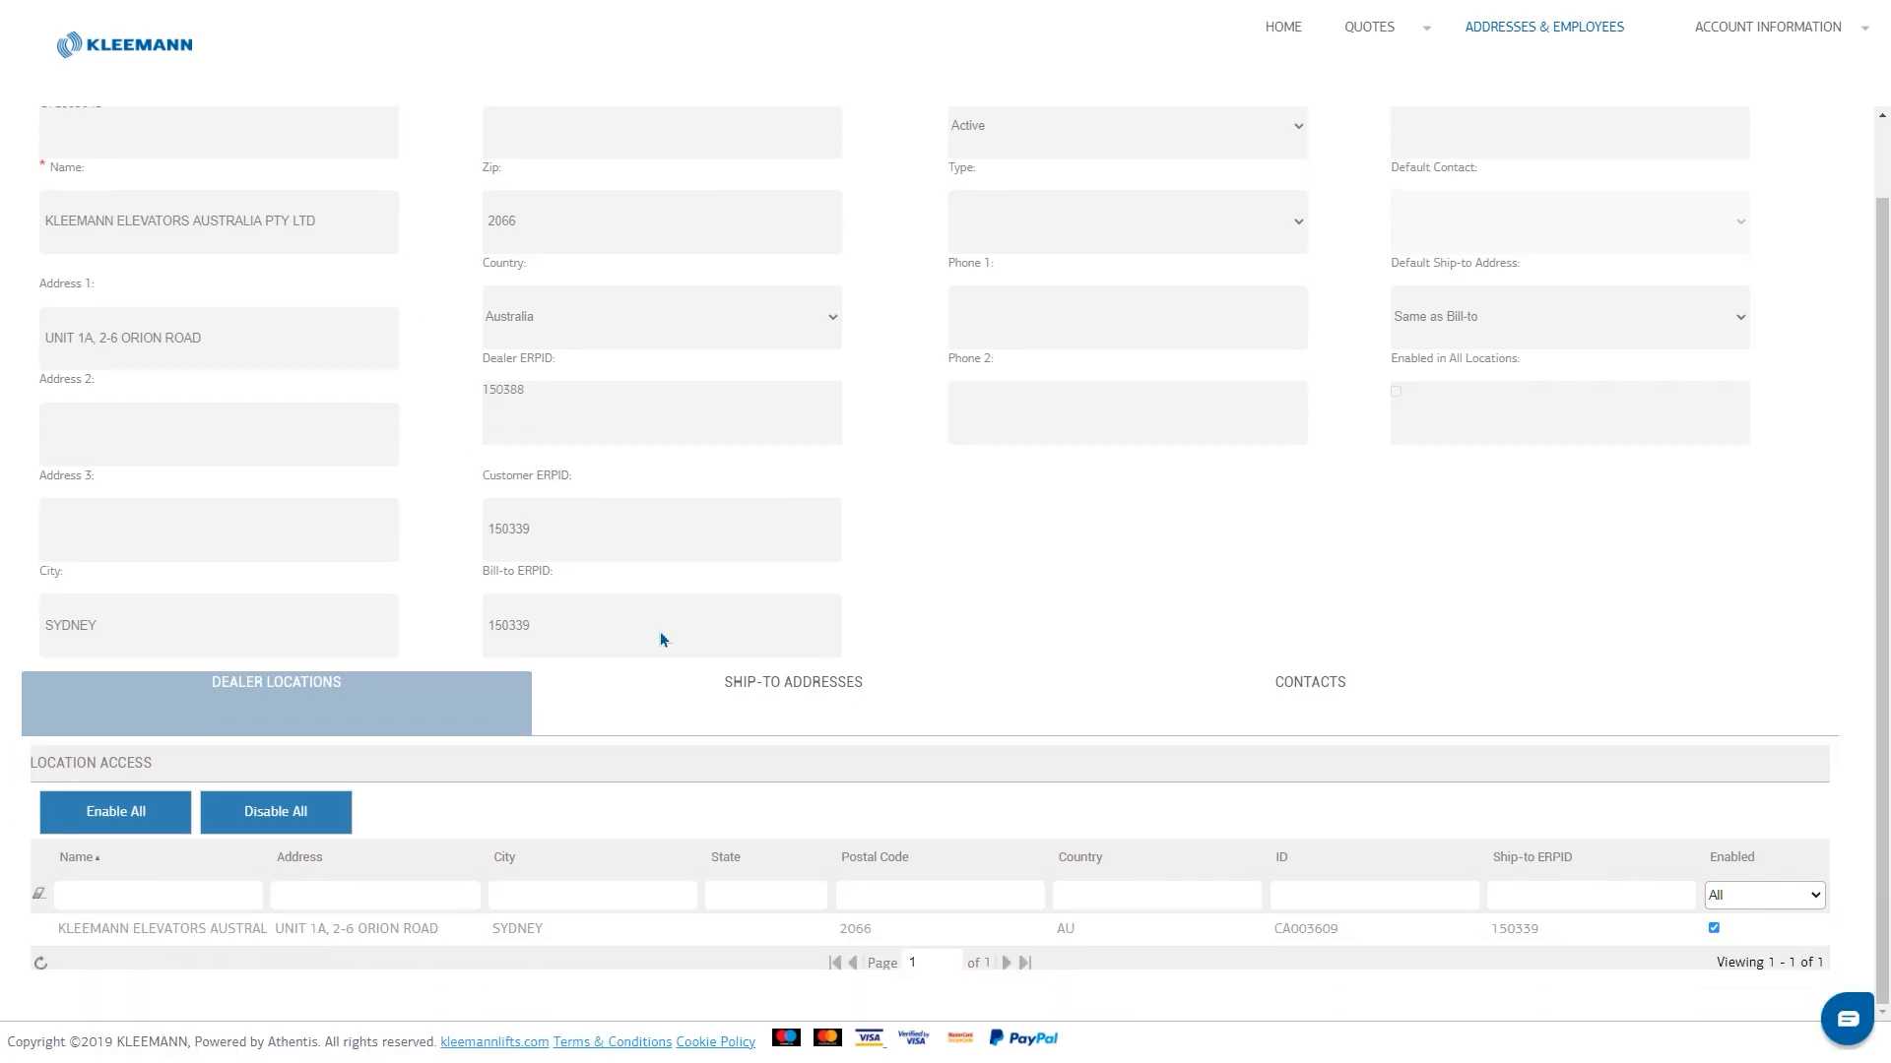
{"action": "left_click", "coordinate": [717, 689]}
{"action": "scroll", "coordinate": [798, 739], "scroll_direction": "down", "scroll_amount": 1}
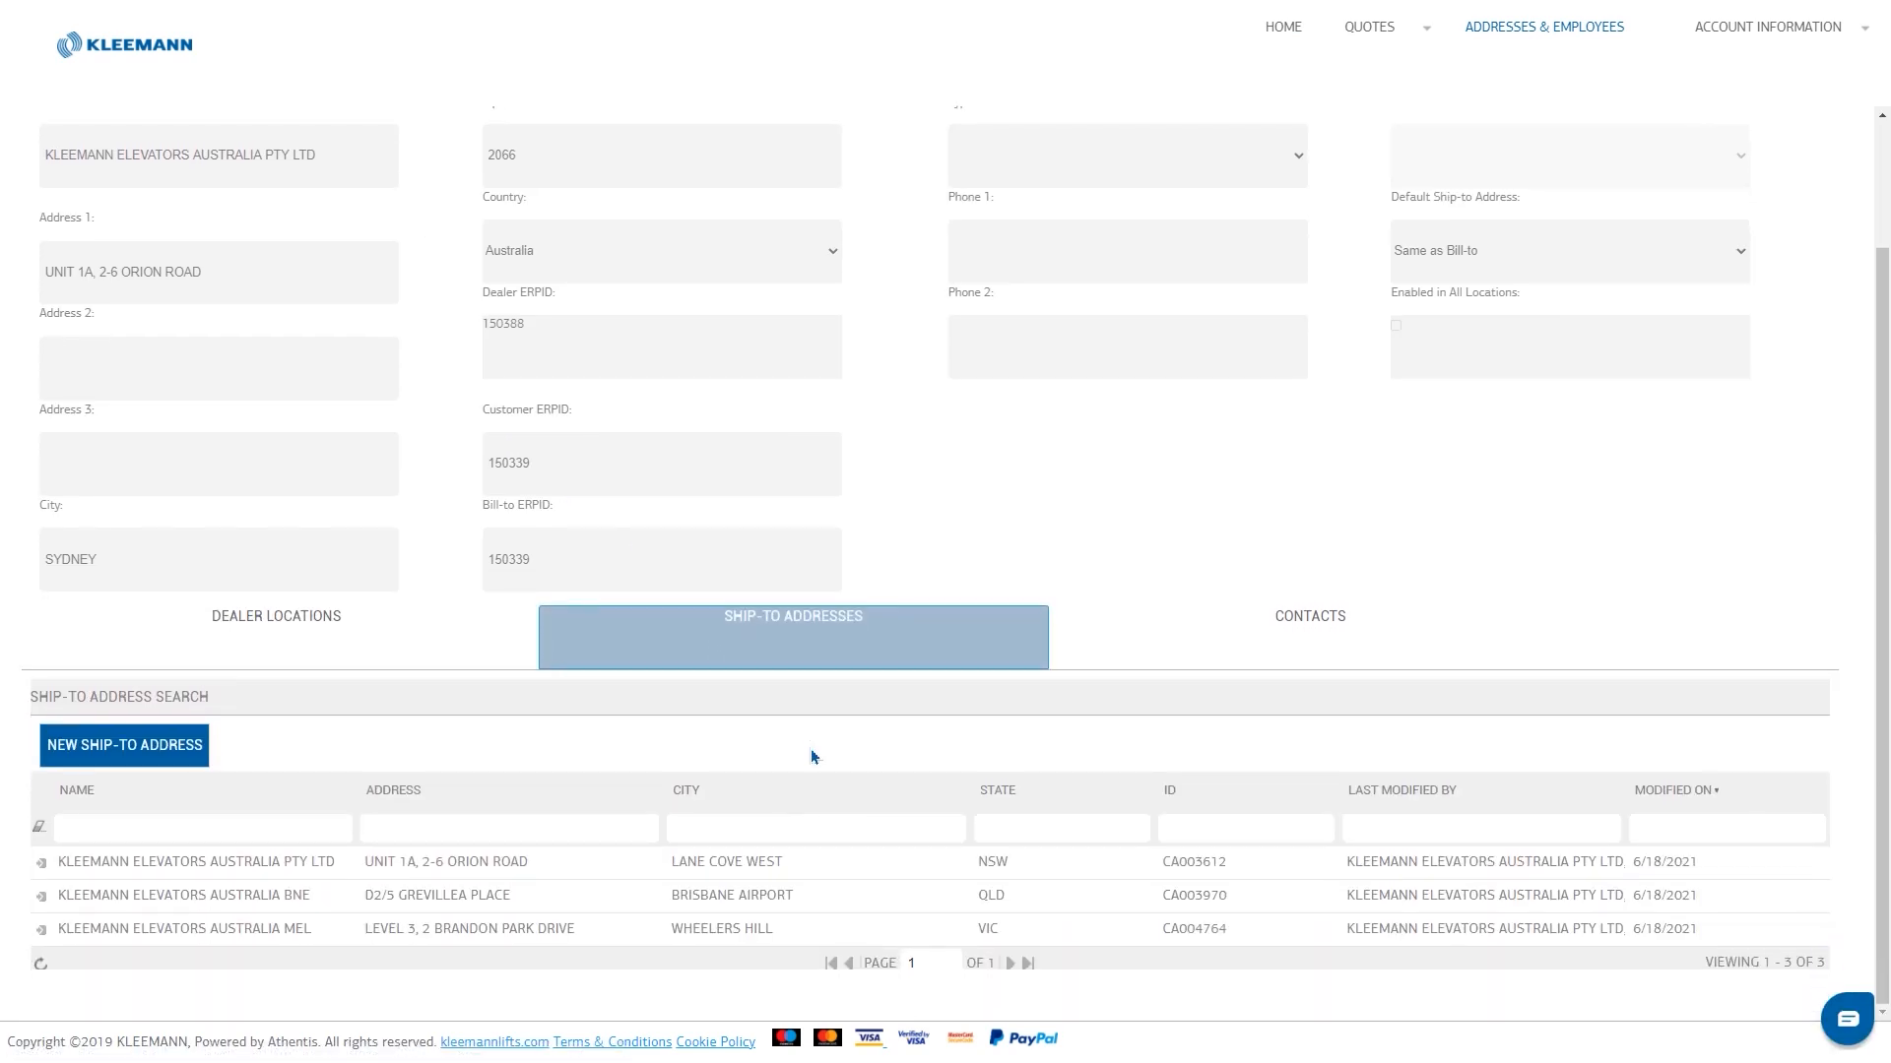
{"action": "left_click", "coordinate": [1286, 644]}
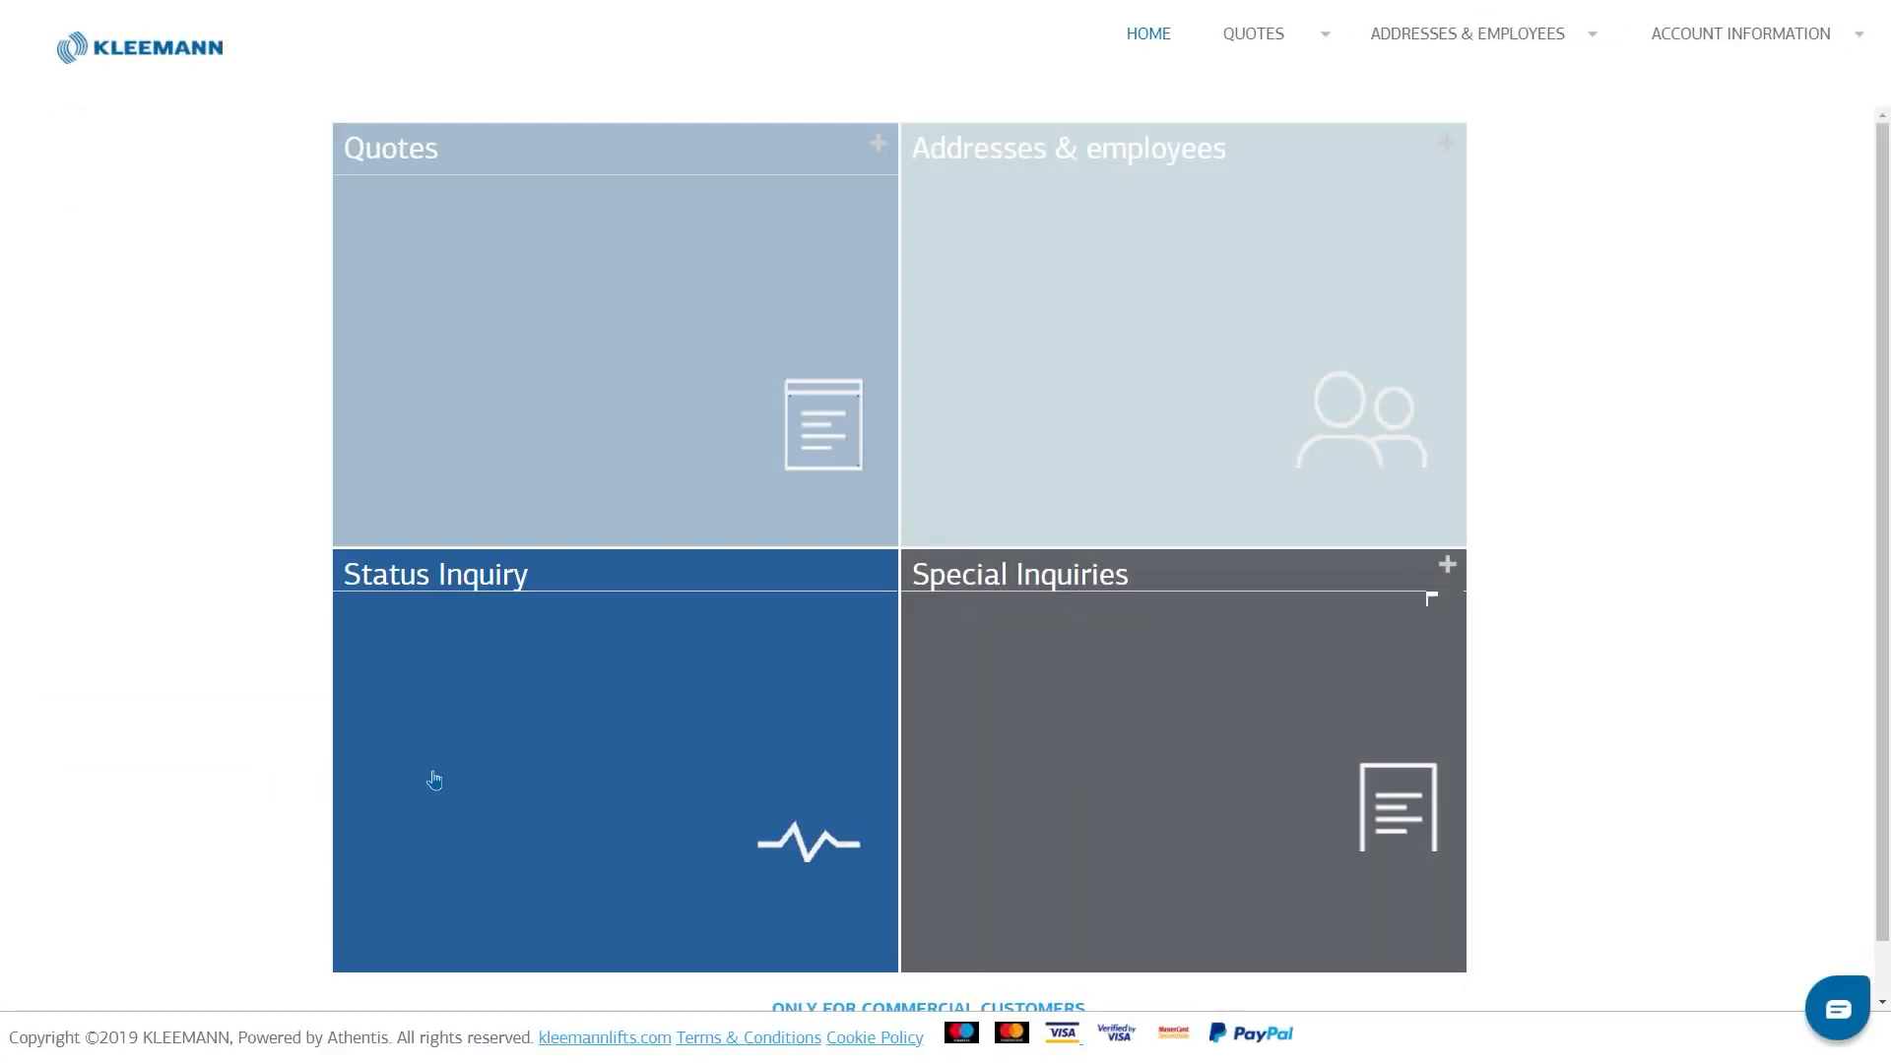
Search all orders in Status Inquiry without criteria and open the one submitted on 11/27/2020
{"action": "left_click", "coordinate": [434, 780]}
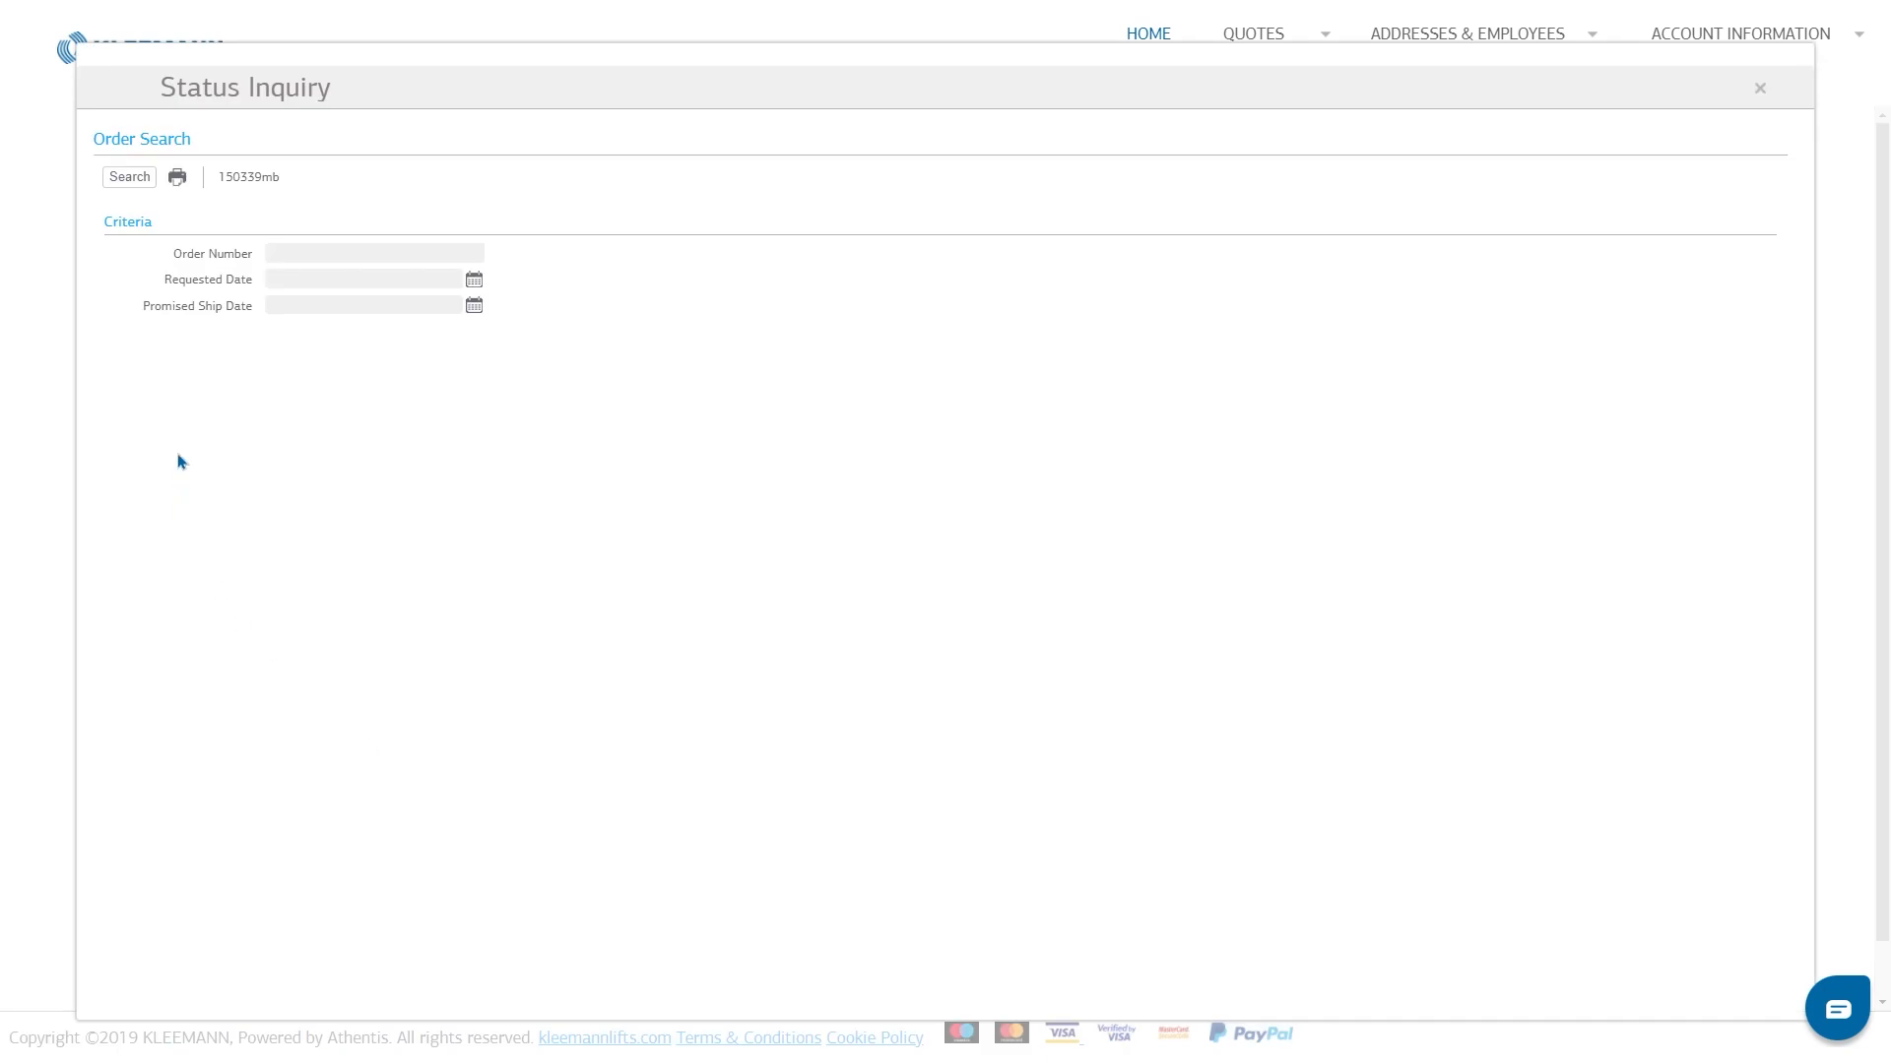
{"action": "left_click", "coordinate": [129, 177]}
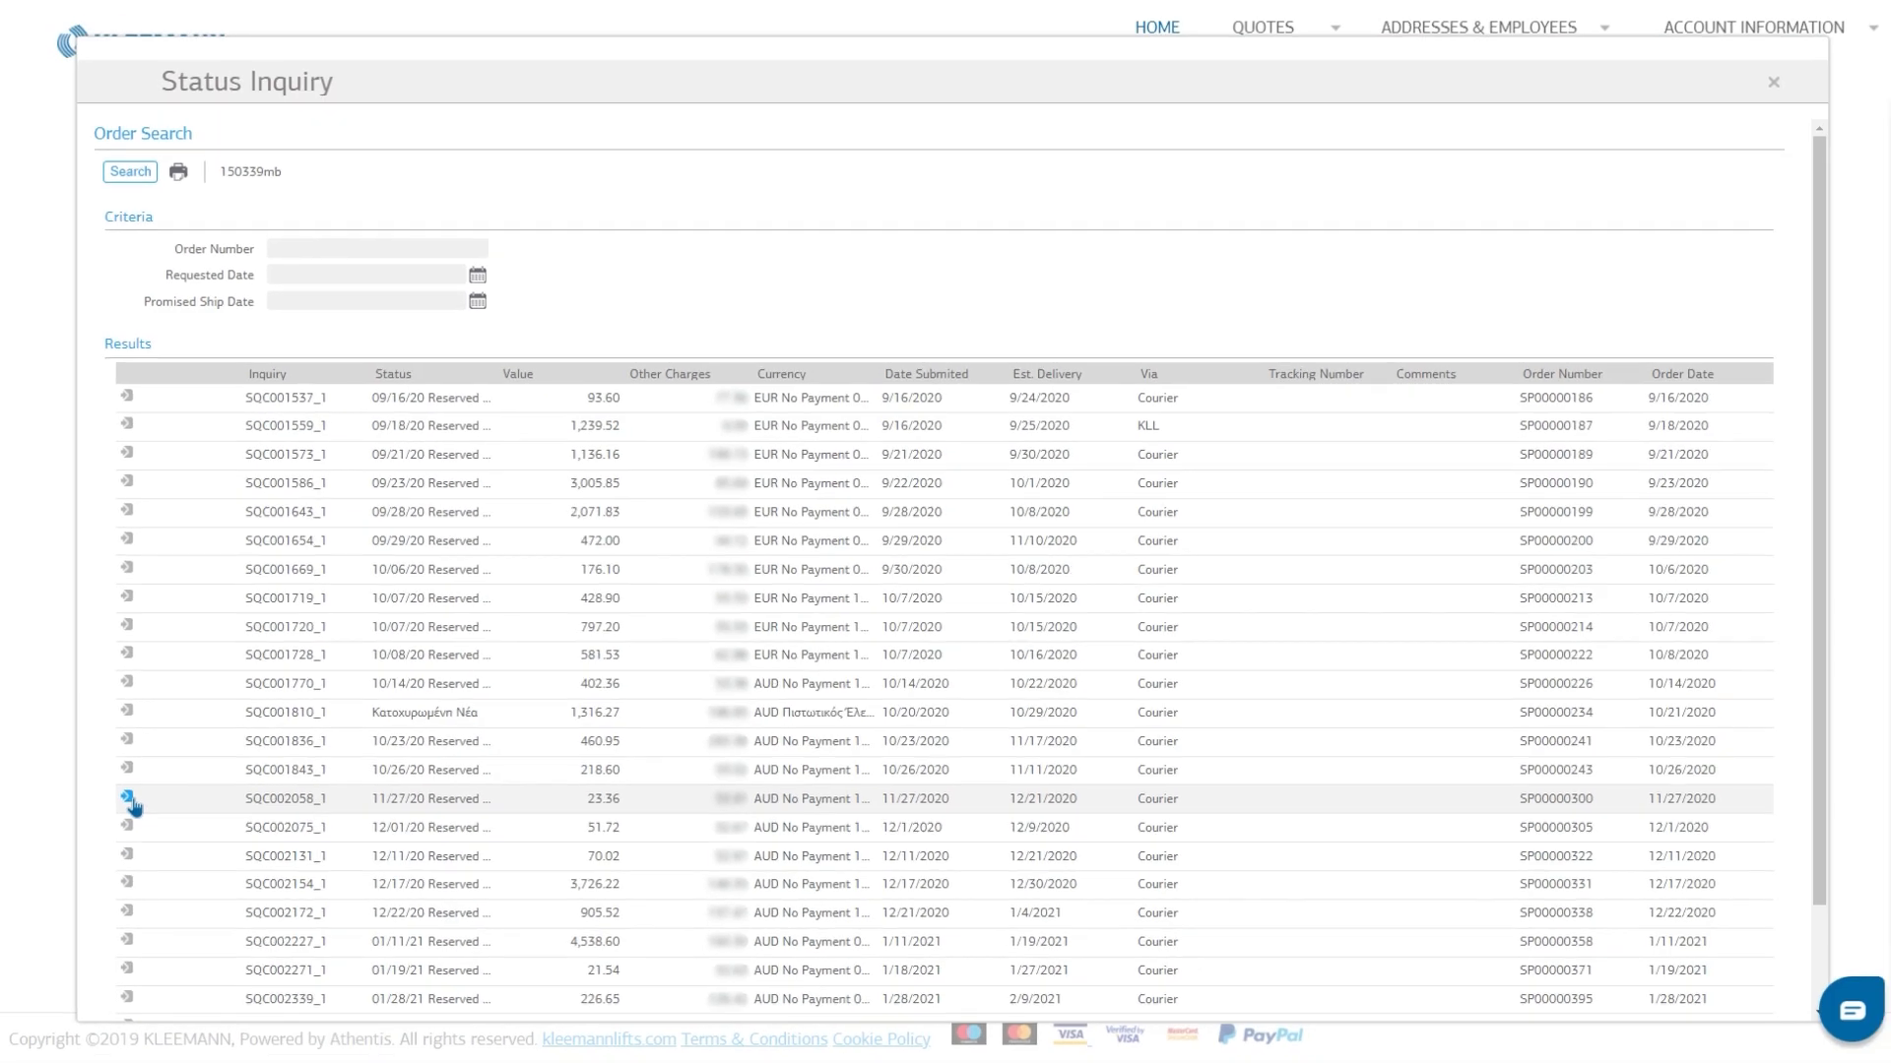
{"action": "left_click", "coordinate": [129, 801]}
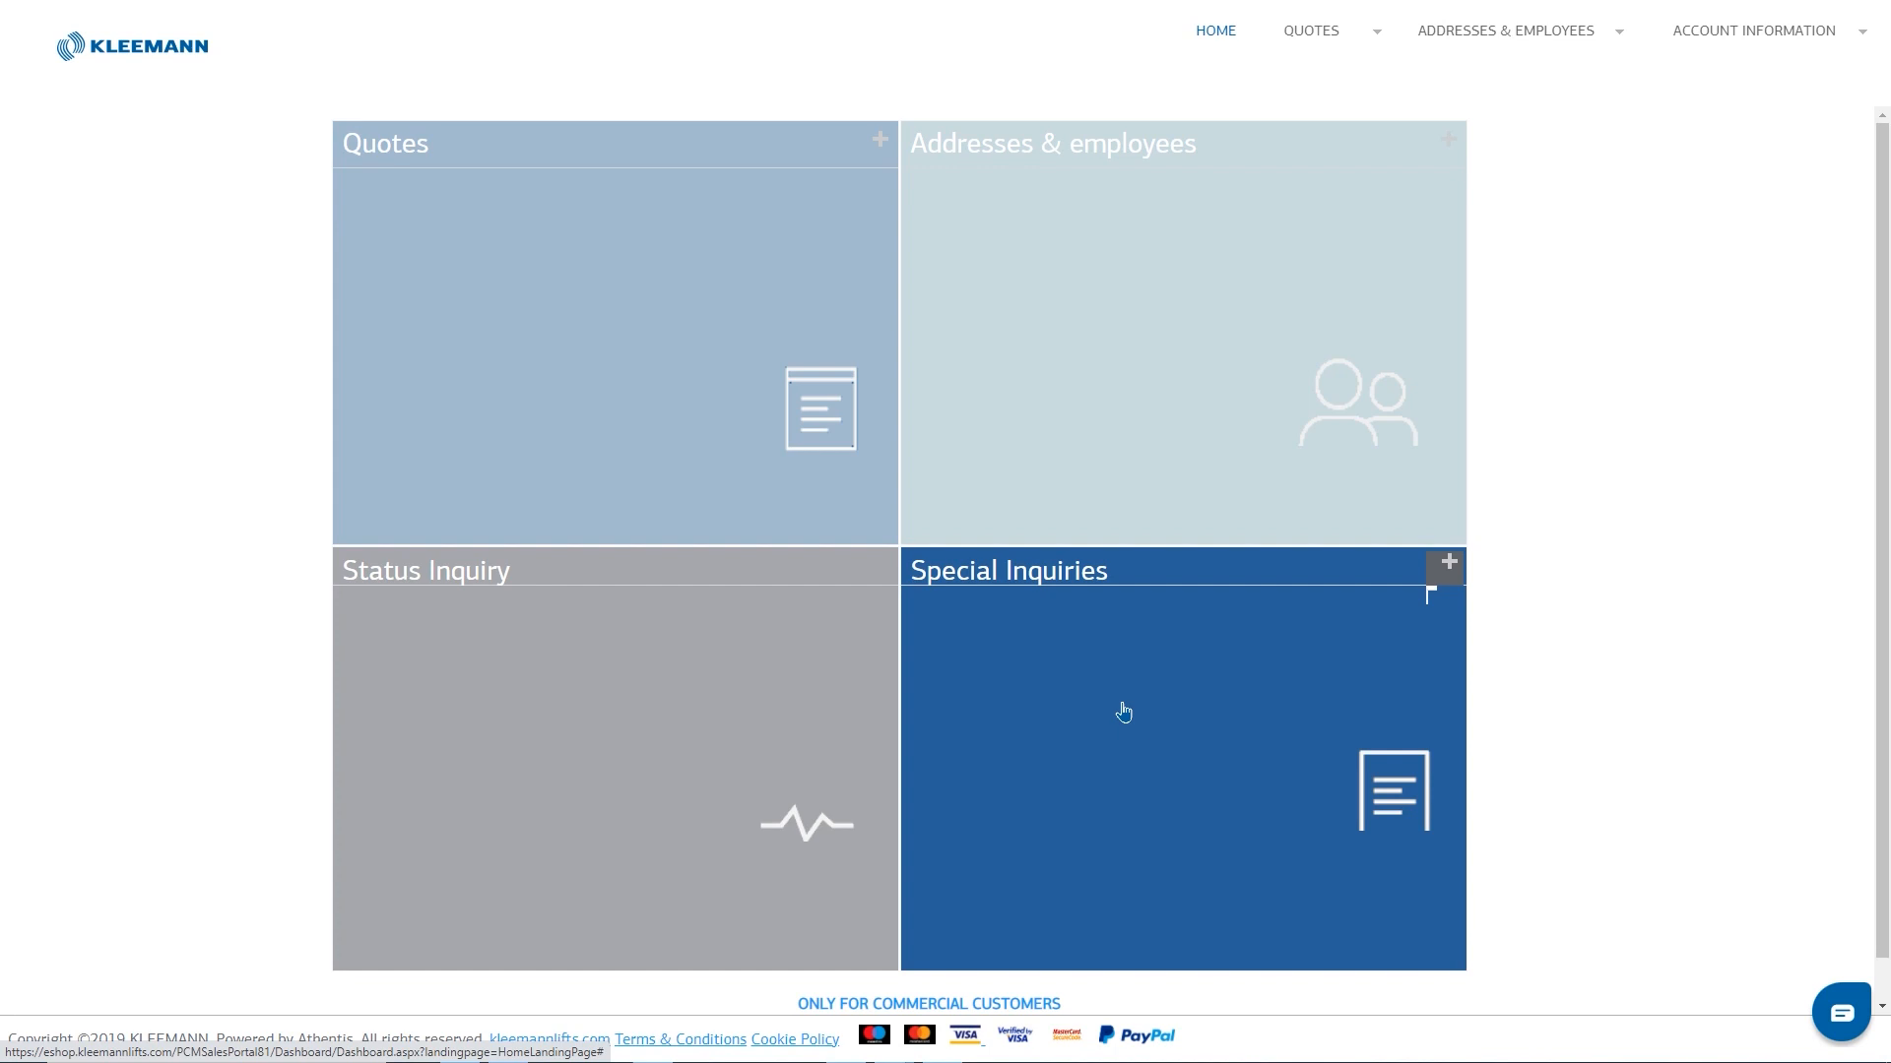
Open Special Inquiries and search the existing ones without any criteria
{"action": "left_click", "coordinate": [1123, 712]}
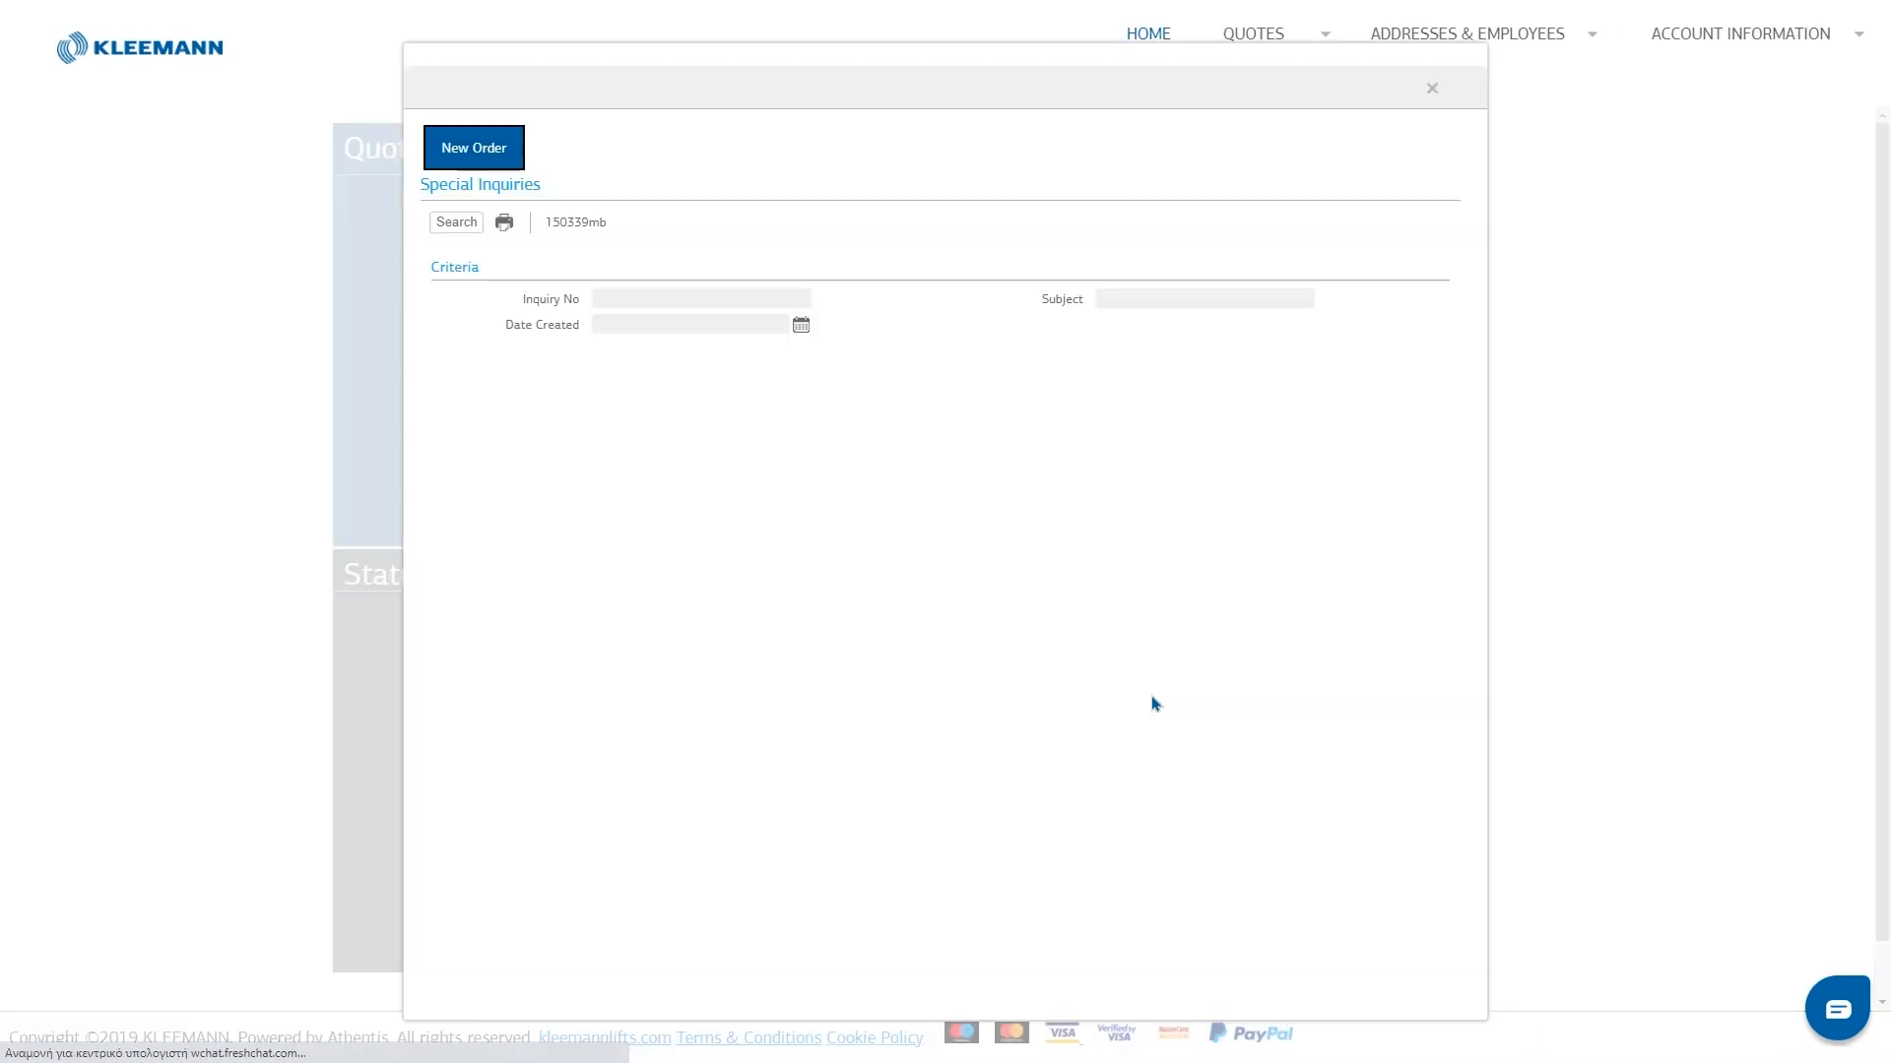
{"action": "left_click", "coordinate": [439, 229]}
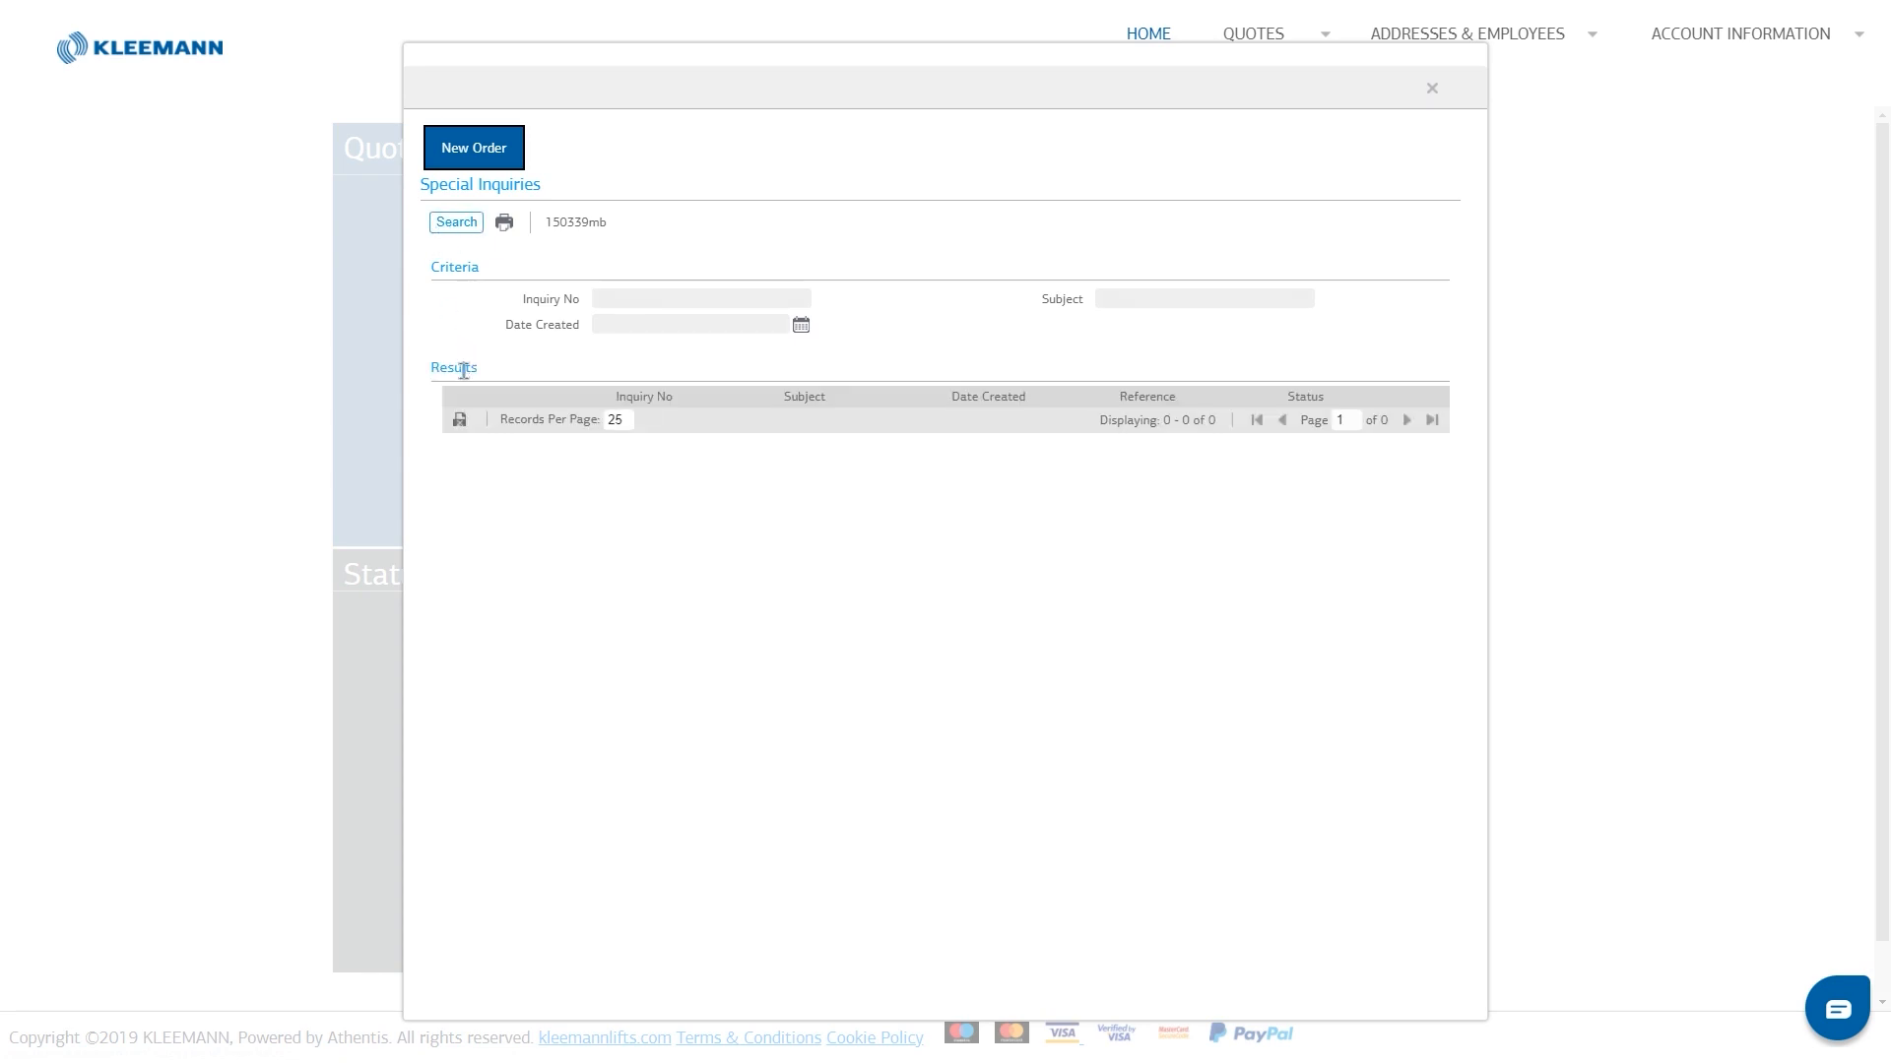
Start a new special inquiry order with the suggested parts modification subject and the preferred delivery date 31/12/2021
{"action": "left_click", "coordinate": [484, 156]}
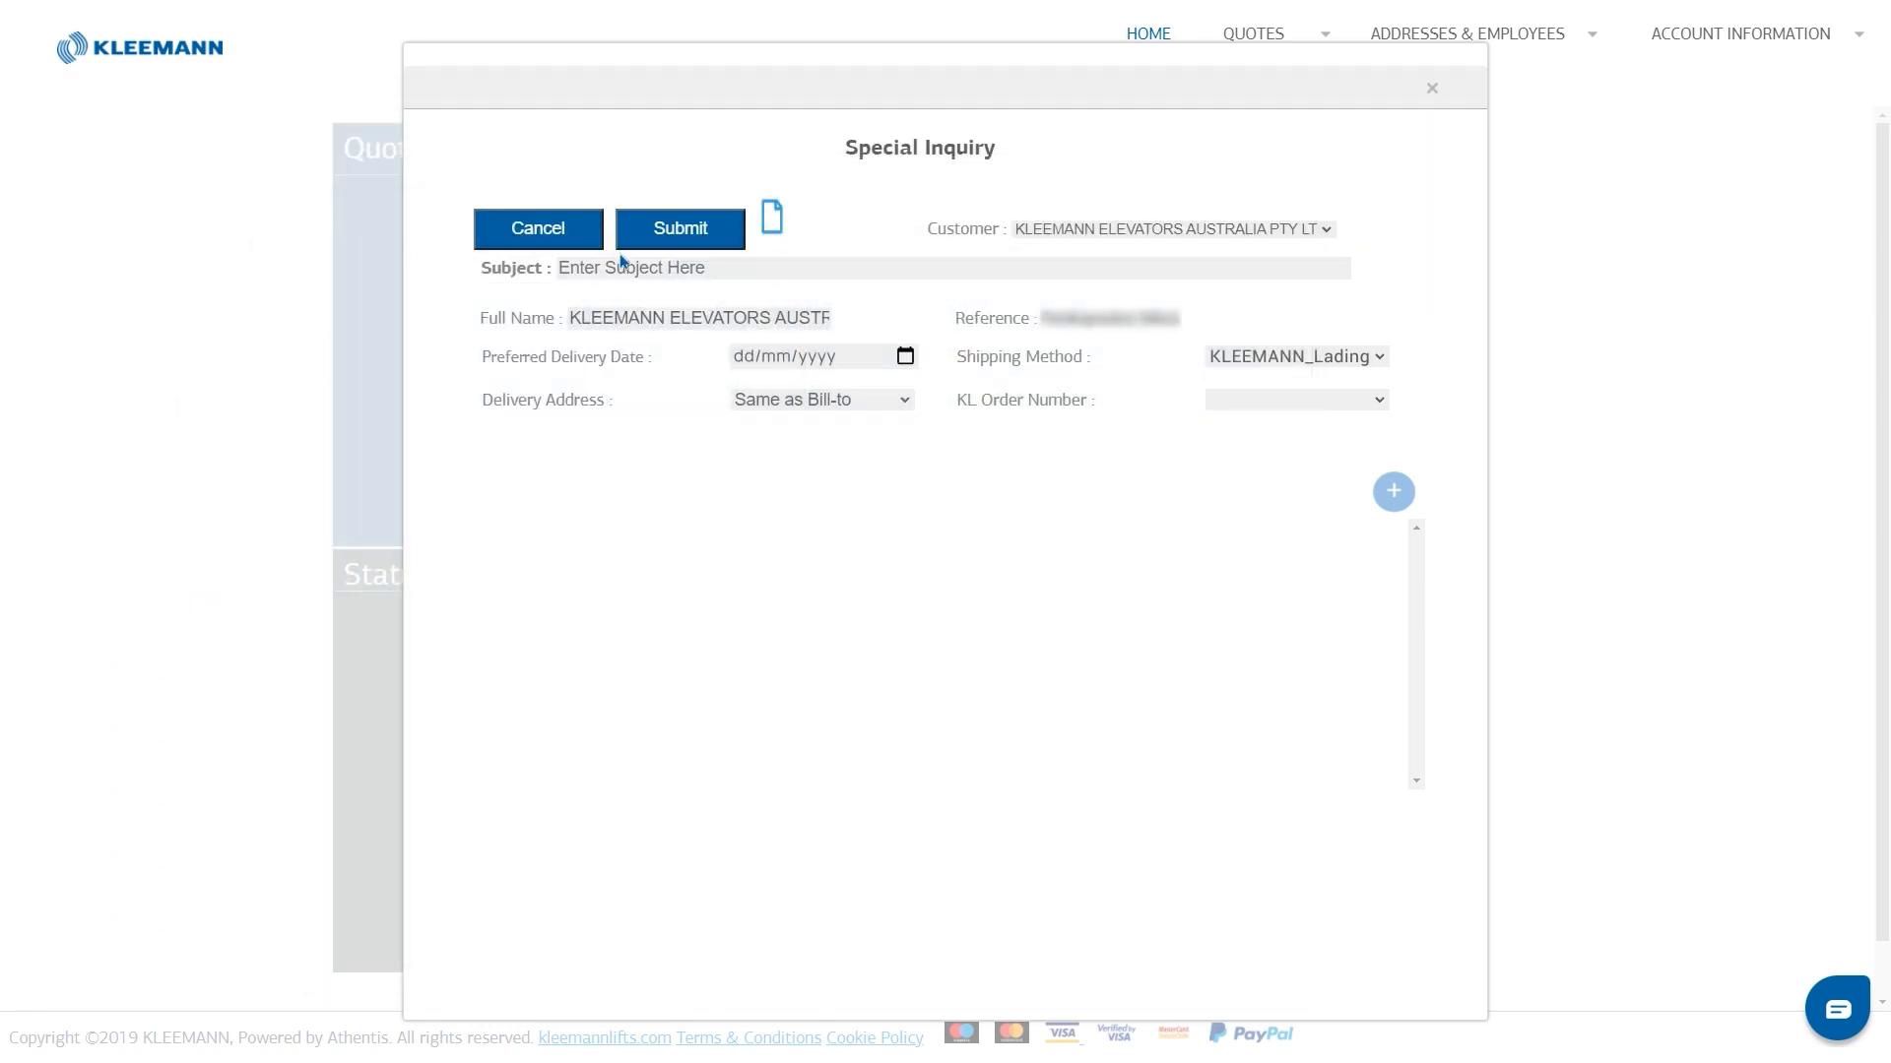
{"action": "left_click", "coordinate": [622, 265]}
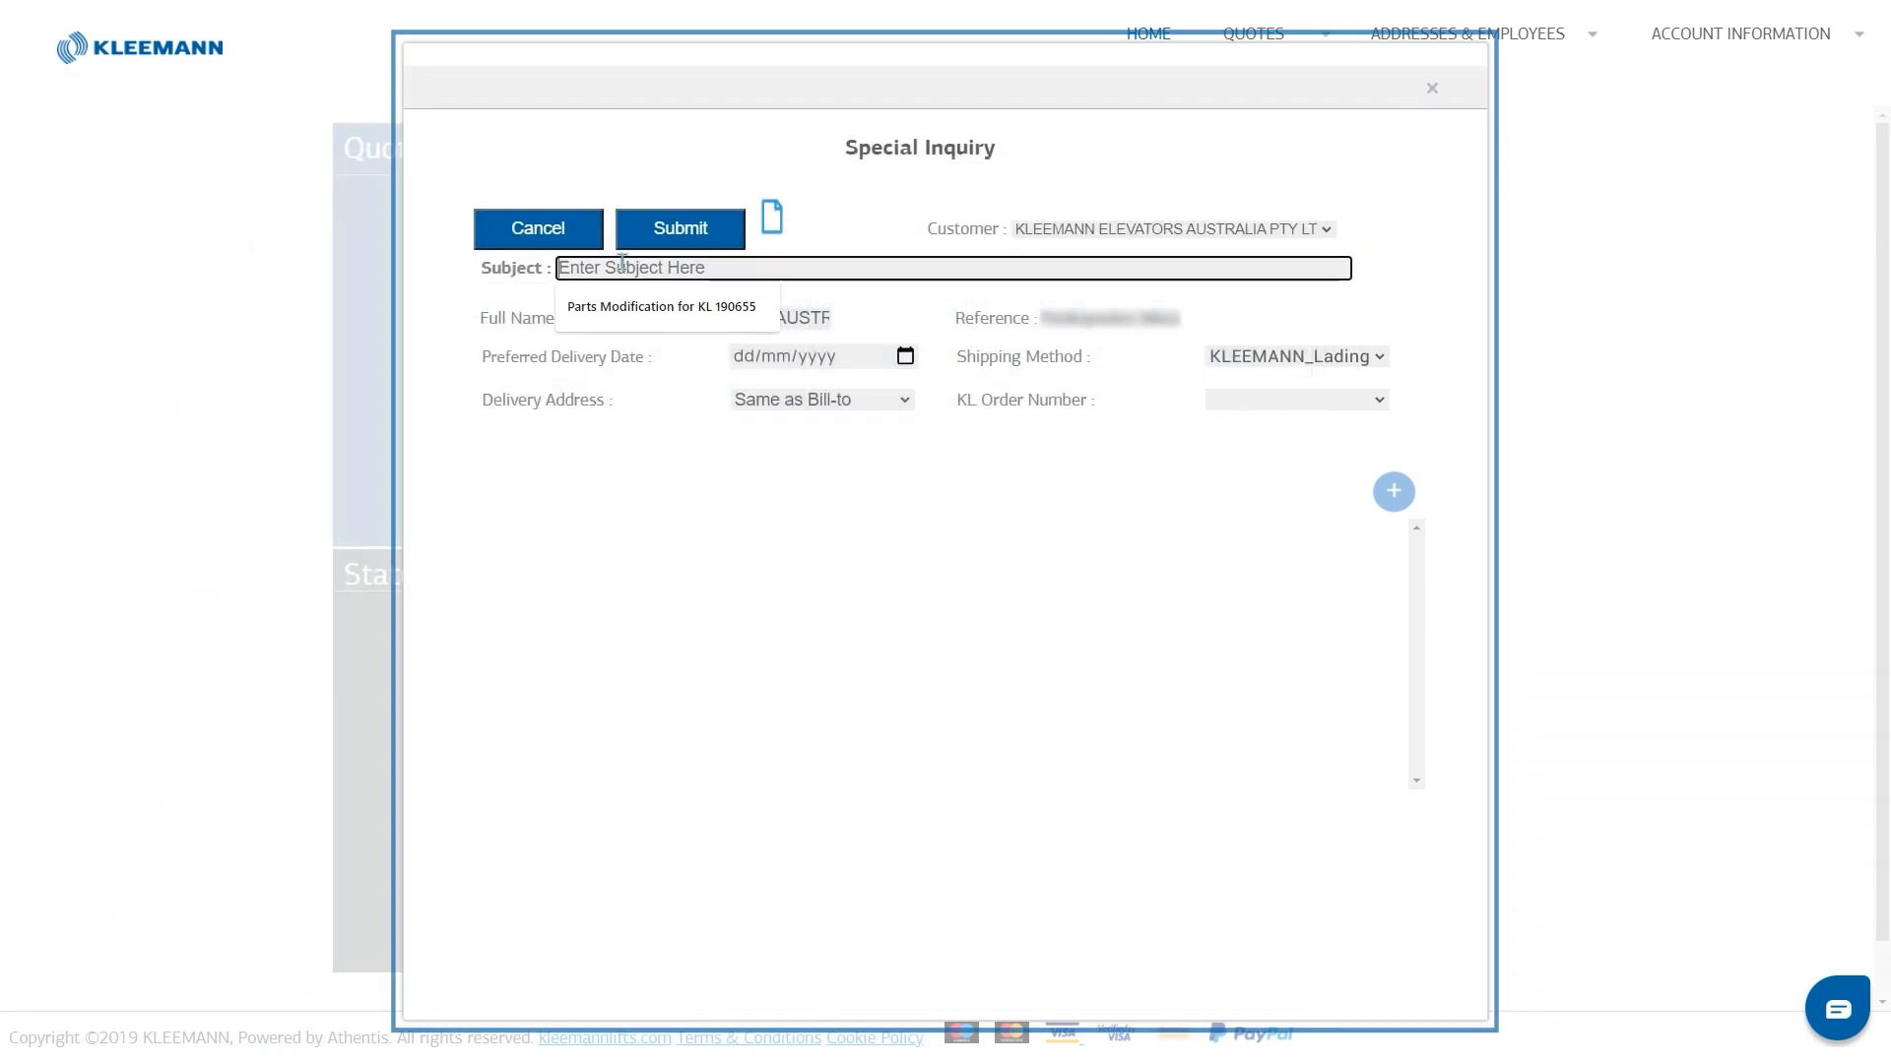
{"action": "left_click", "coordinate": [616, 311]}
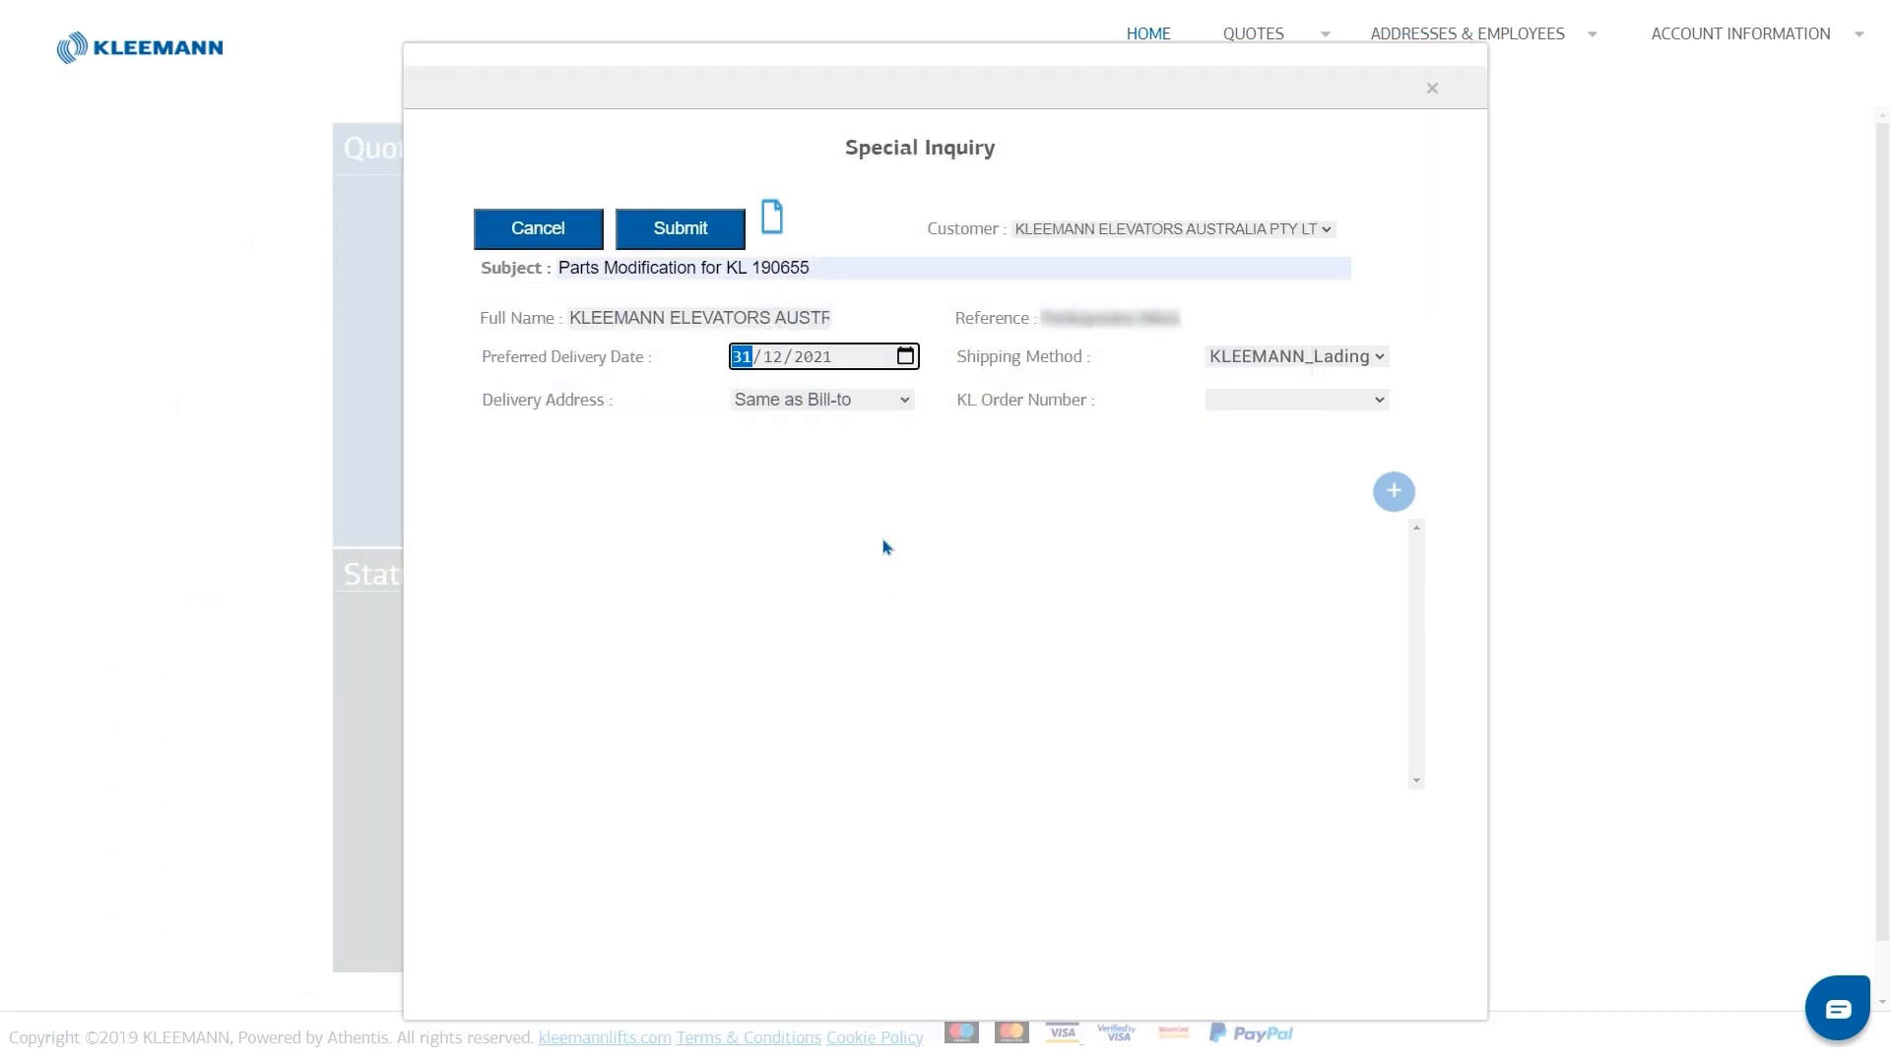
Keep delivery address Same as Bill-to and shipping method KLEEMANN_Lading, and select the KL order number named in the subject
{"action": "left_click", "coordinate": [889, 402]}
{"action": "left_click", "coordinate": [888, 402]}
{"action": "left_click", "coordinate": [1371, 362]}
{"action": "left_click", "coordinate": [1372, 382]}
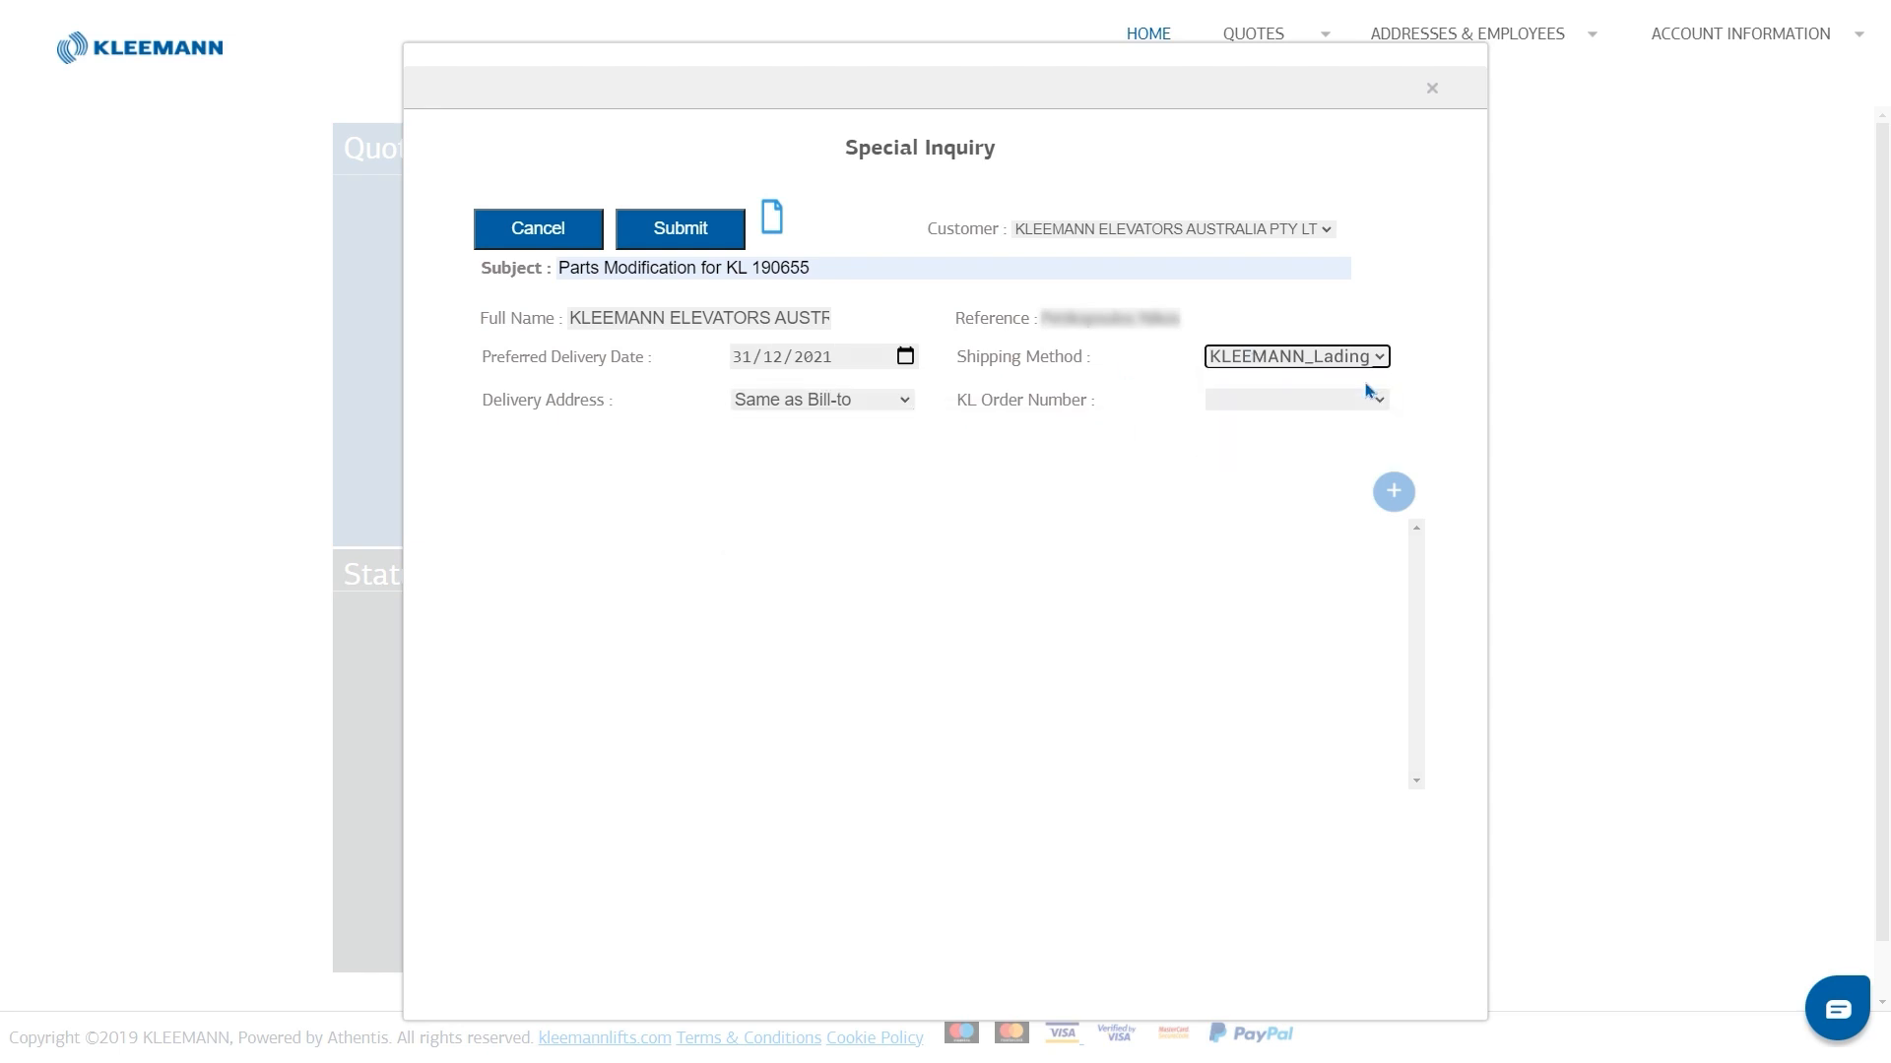
{"action": "left_click", "coordinate": [1318, 404]}
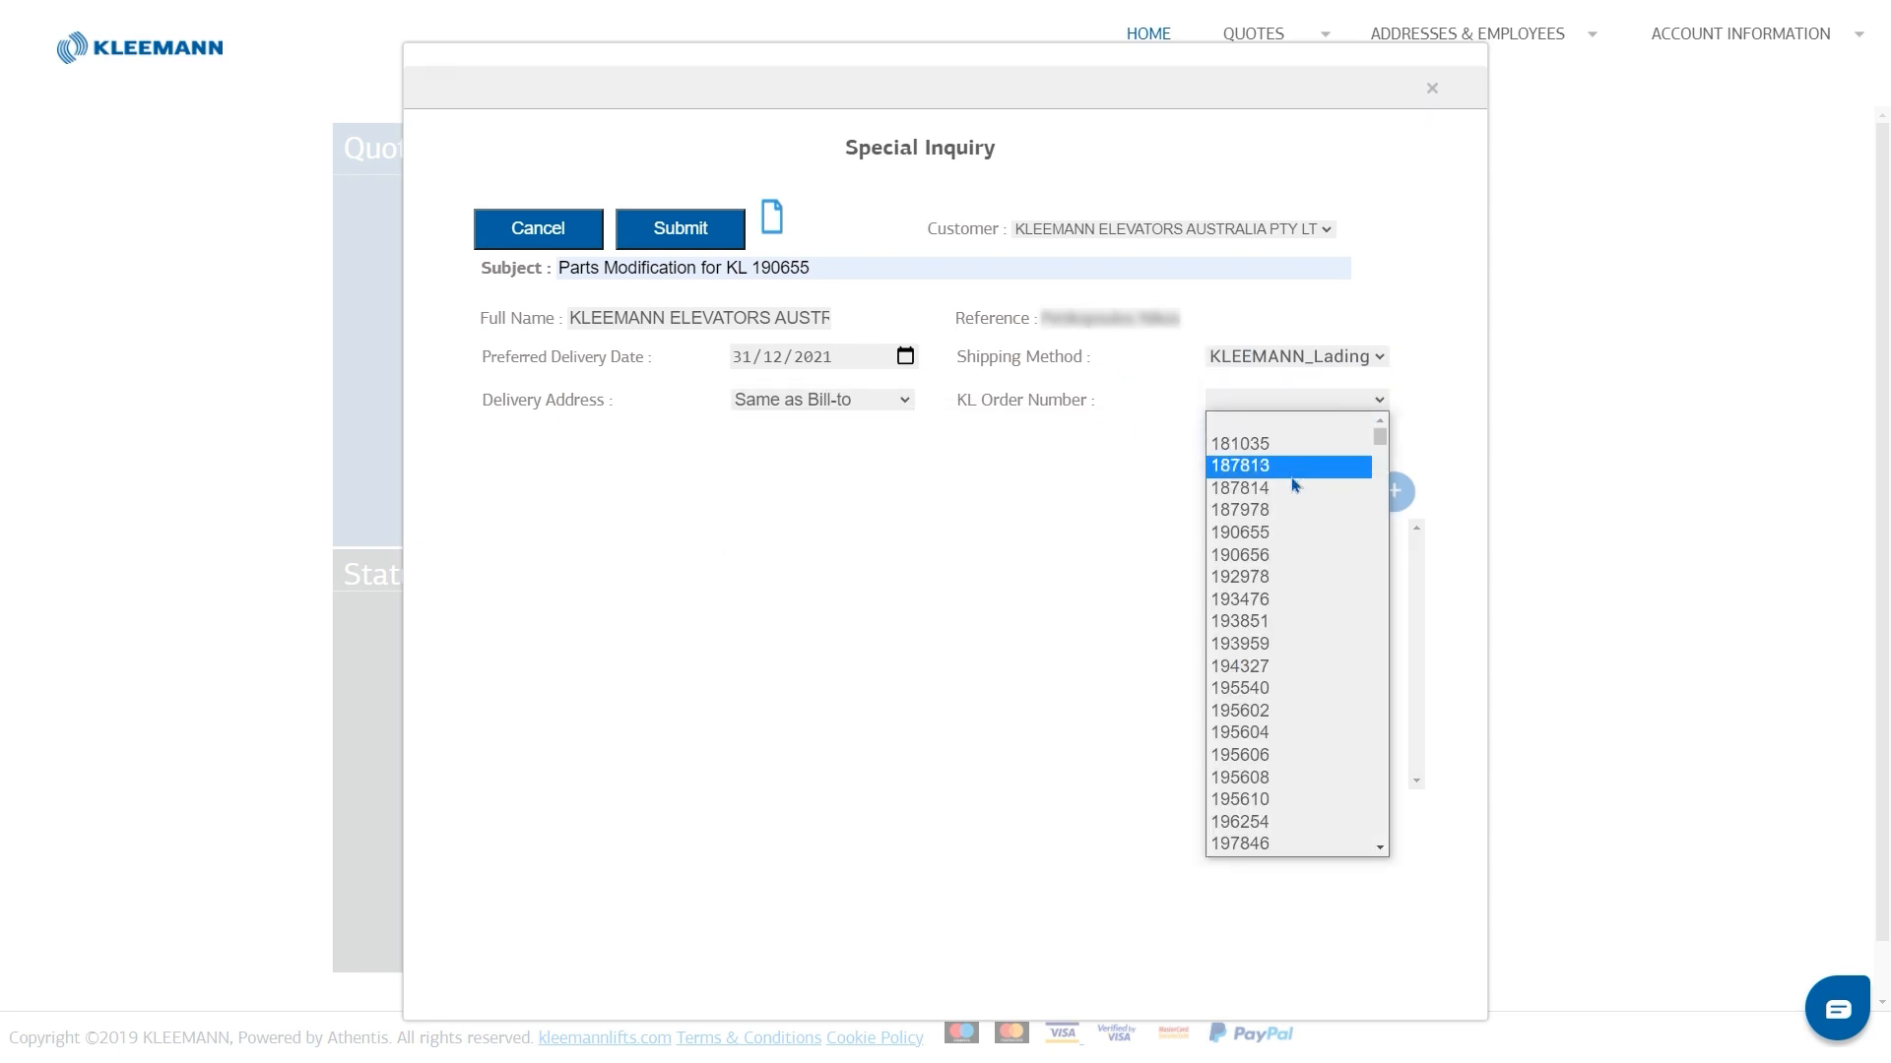
{"action": "left_click", "coordinate": [1268, 531]}
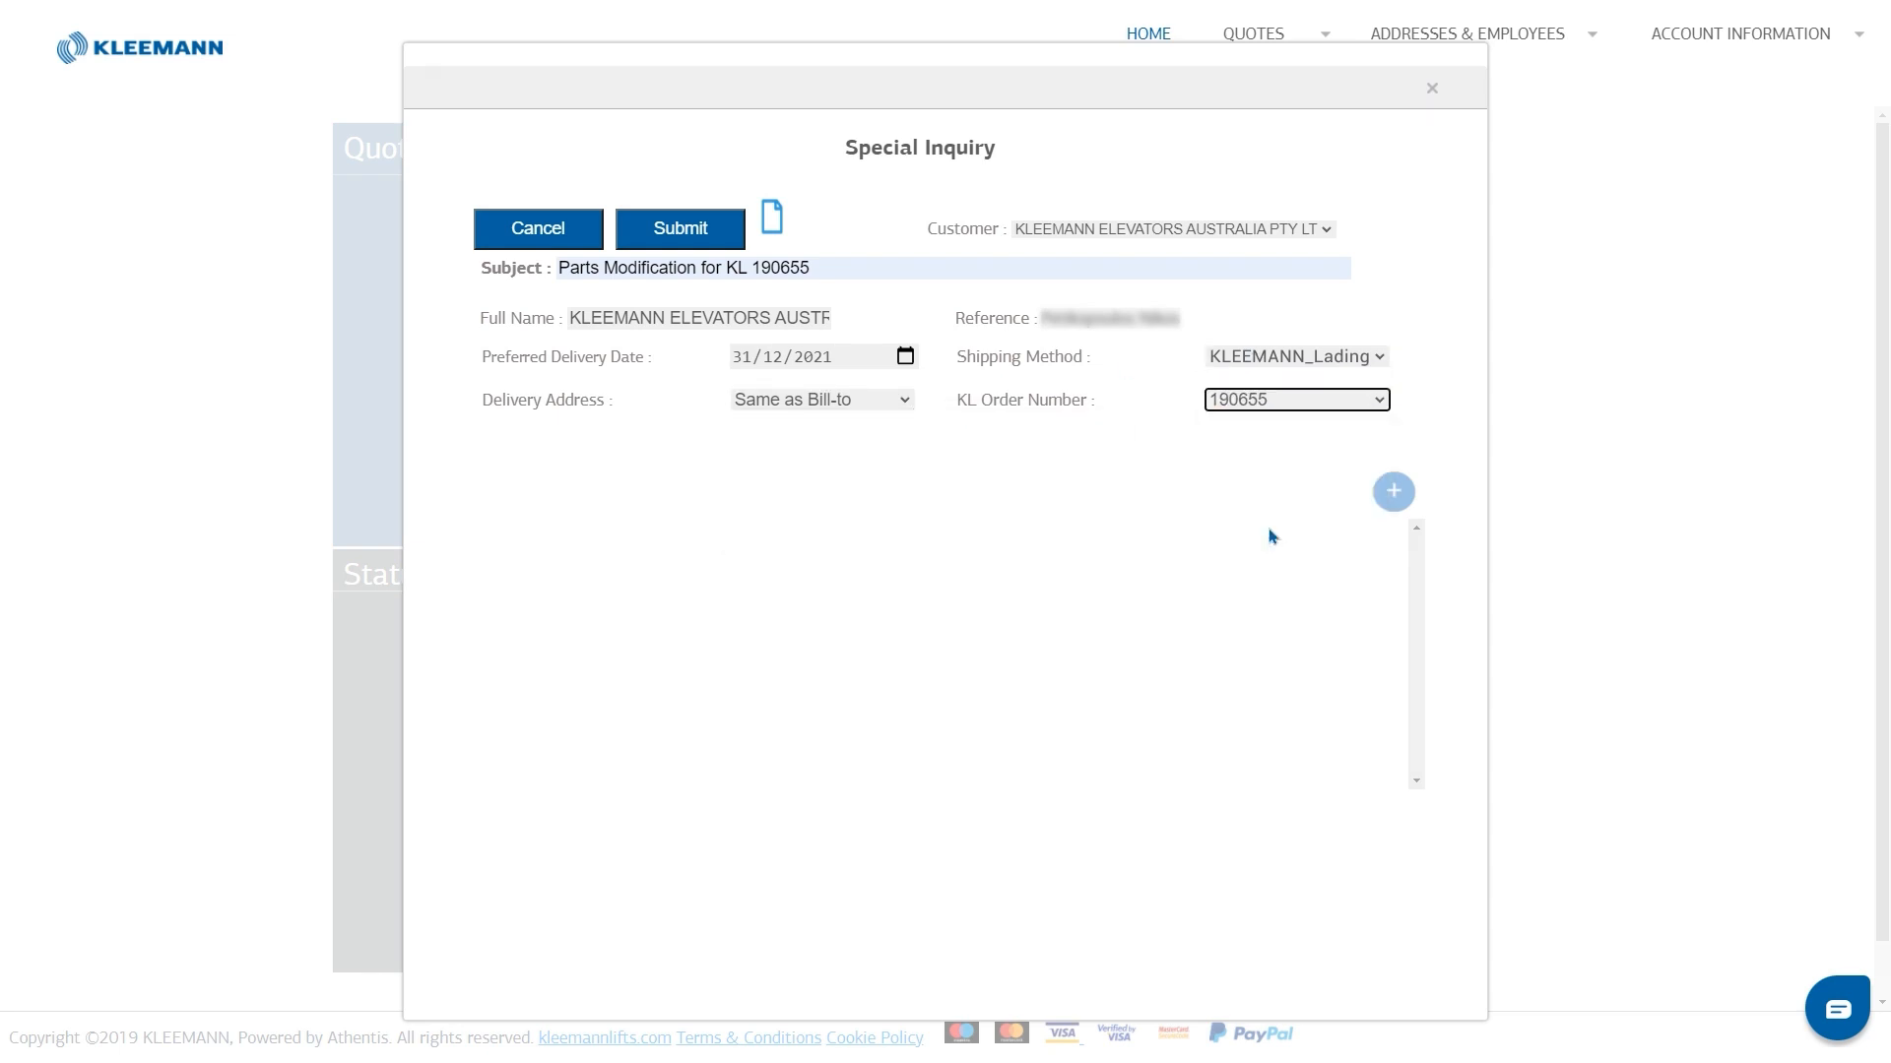
Add an item described as "Inverter Modification" with quantity 1 and order cause Extra Order, and submit the special inquiry
{"action": "left_click", "coordinate": [1384, 507]}
{"action": "type", "text": "Inverter Modification"}
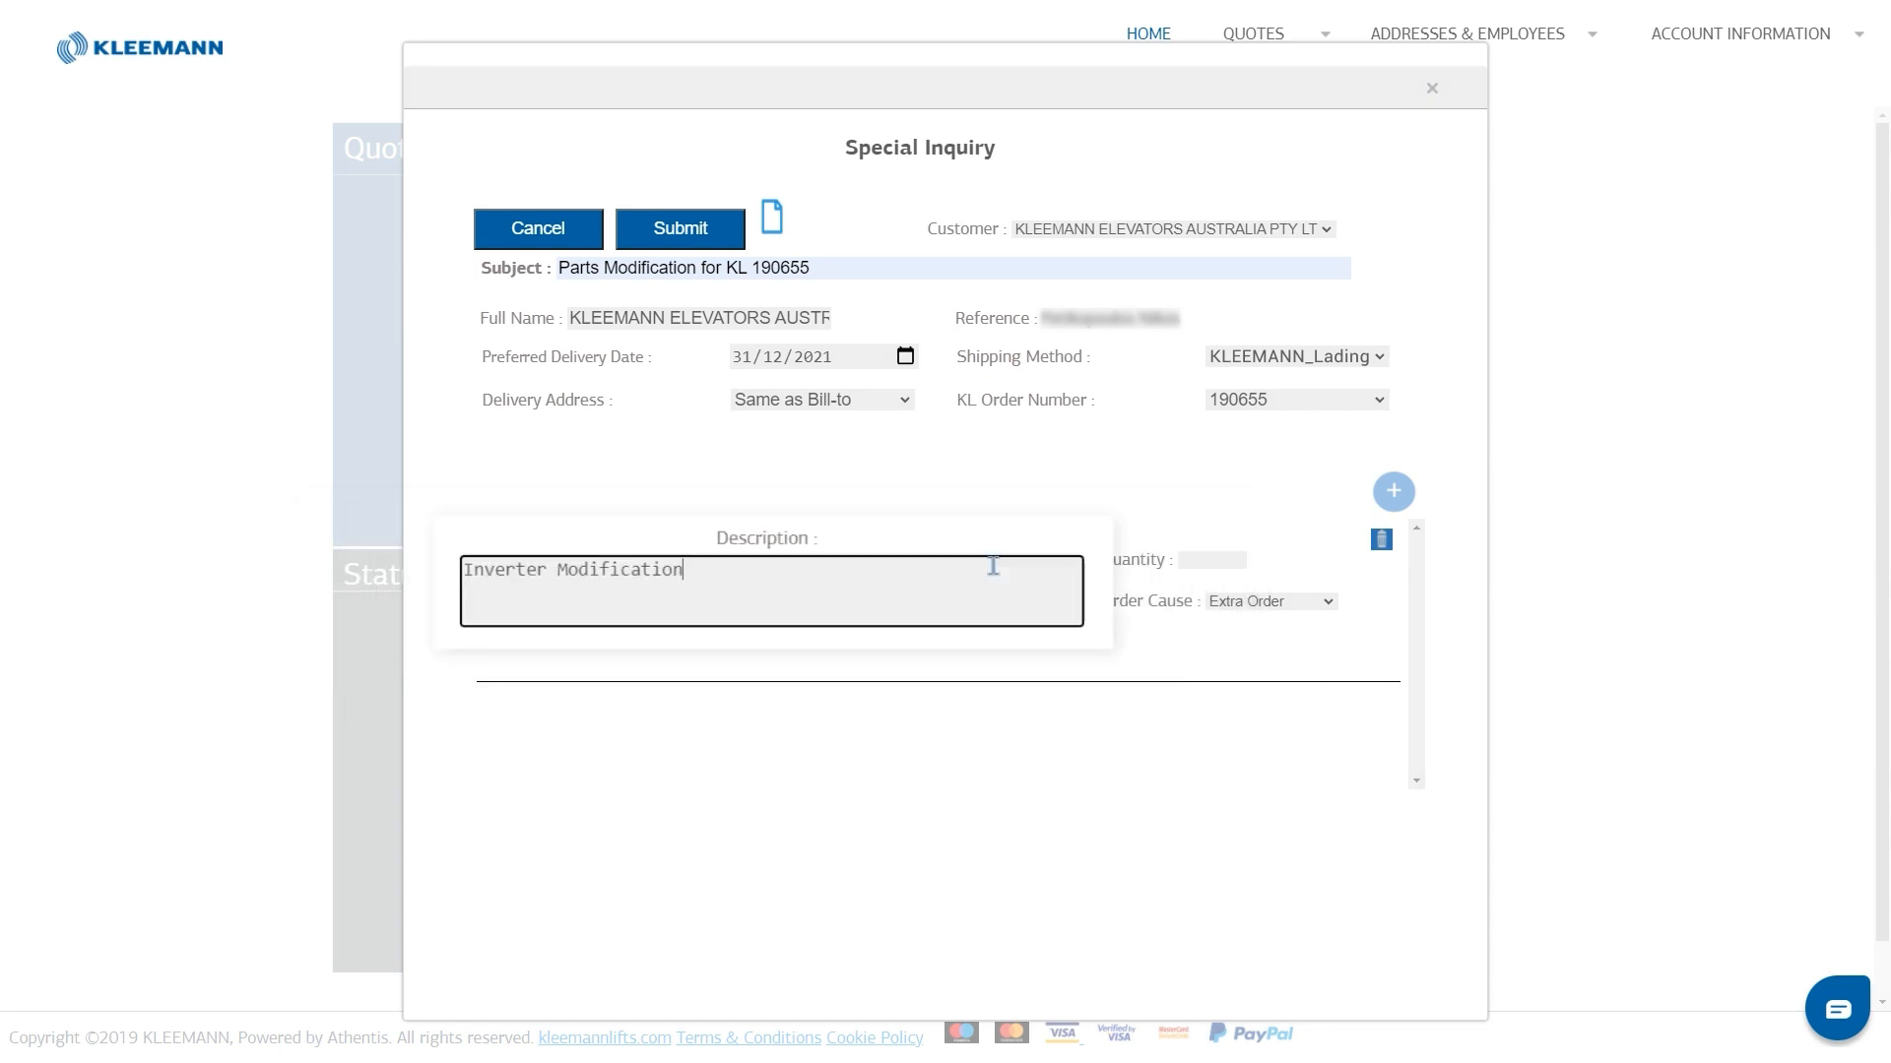
{"action": "left_click", "coordinate": [1237, 558]}
{"action": "left_click", "coordinate": [1320, 606]}
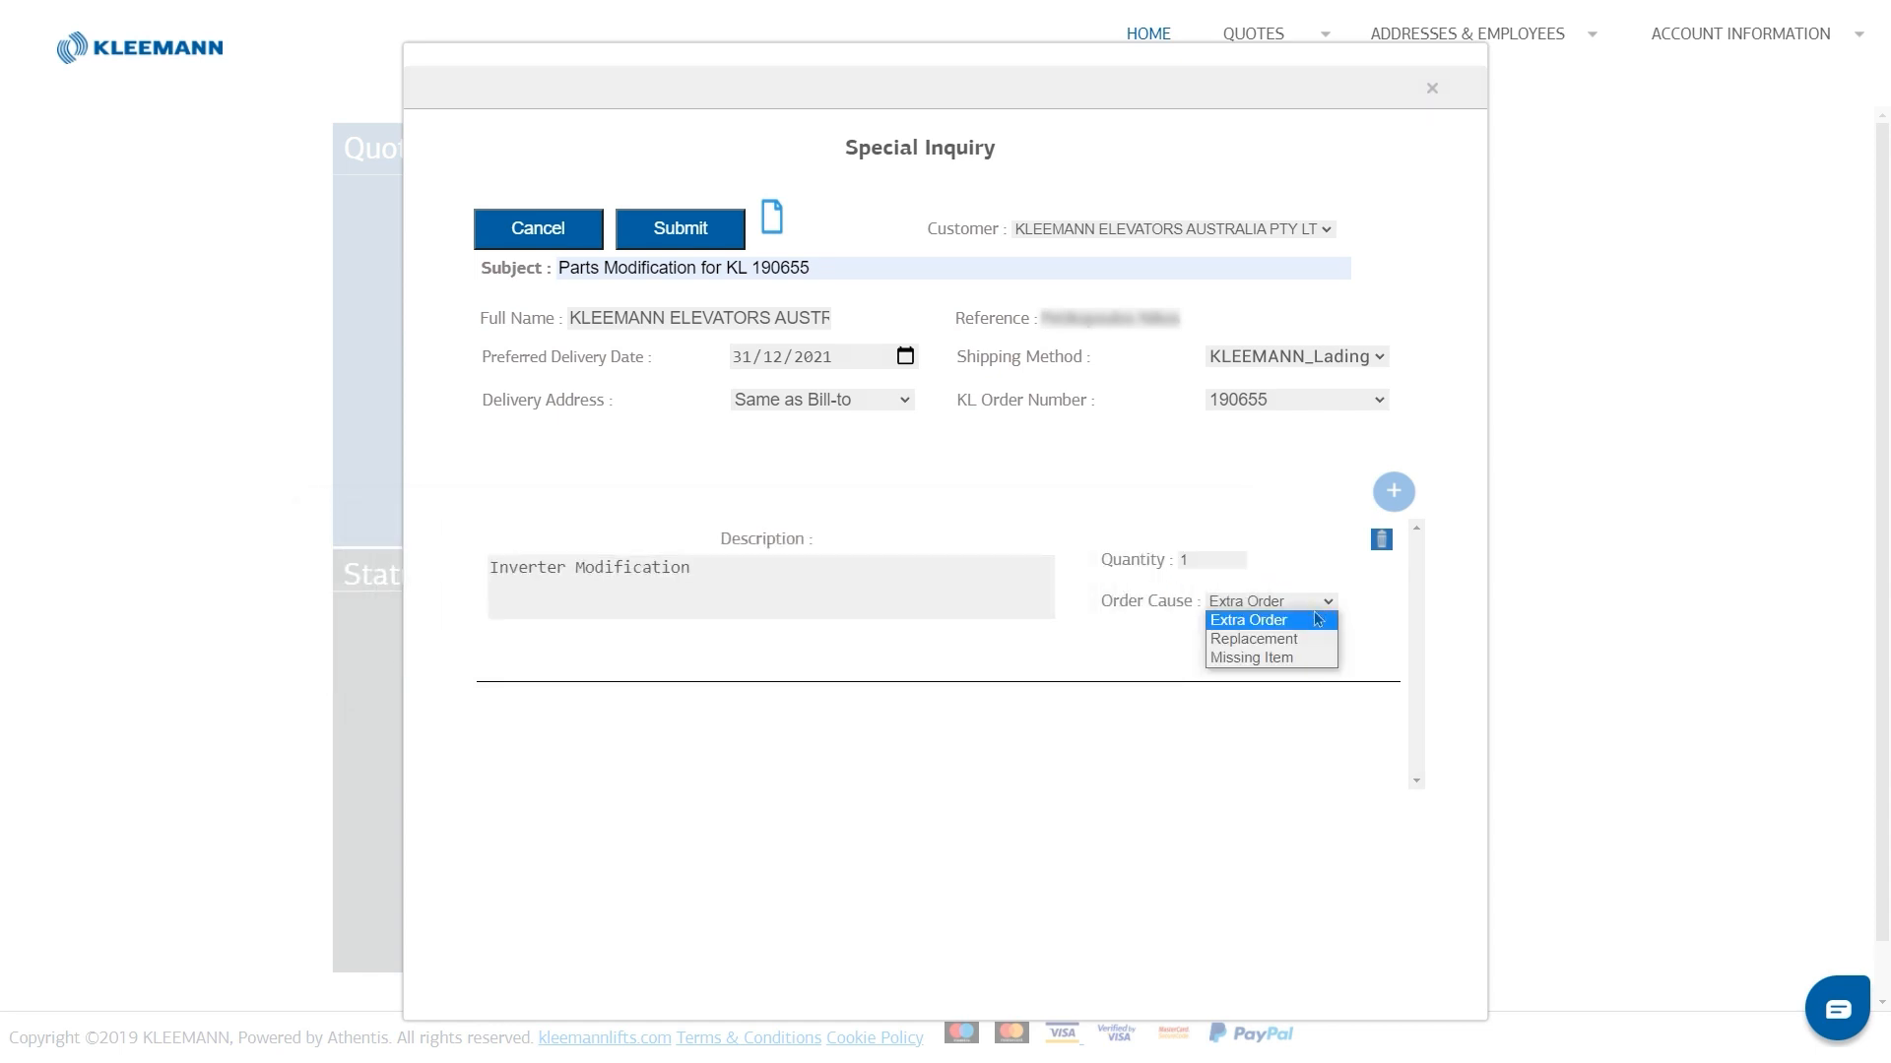
{"action": "left_click", "coordinate": [1310, 622]}
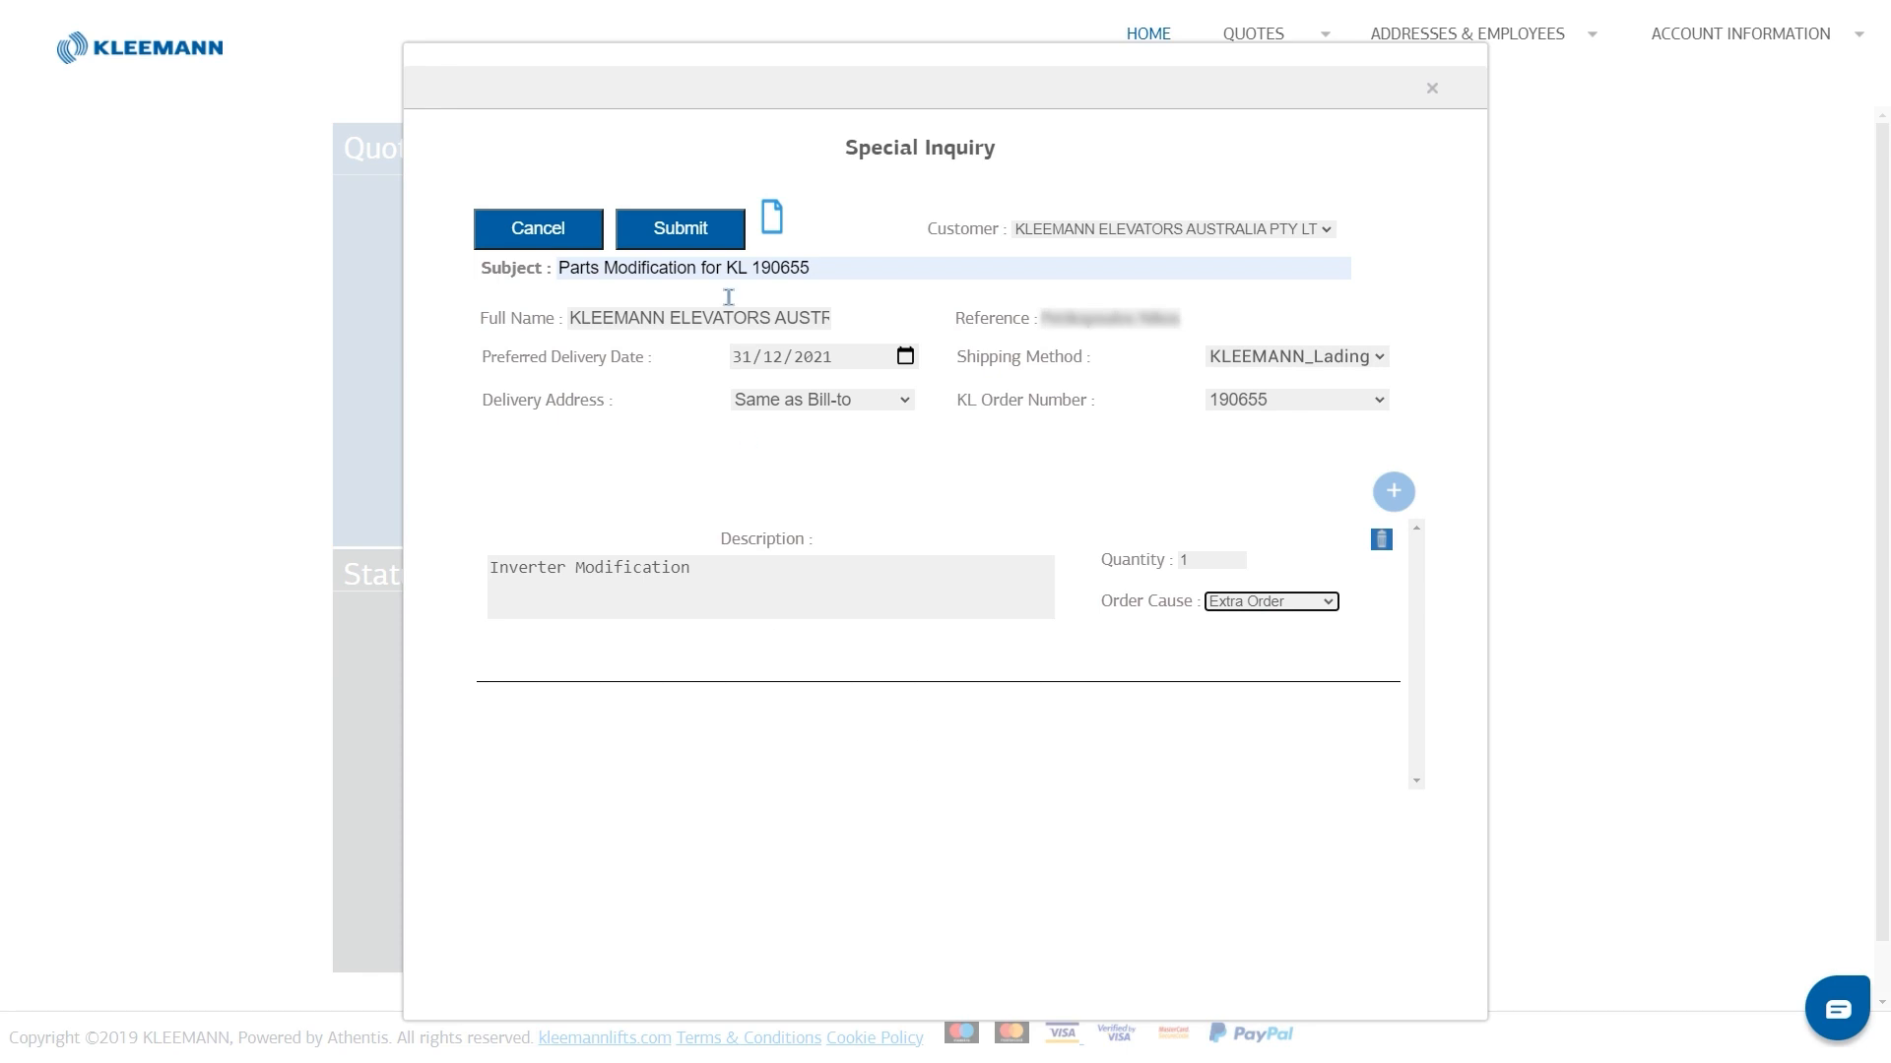
{"action": "left_click", "coordinate": [694, 230]}
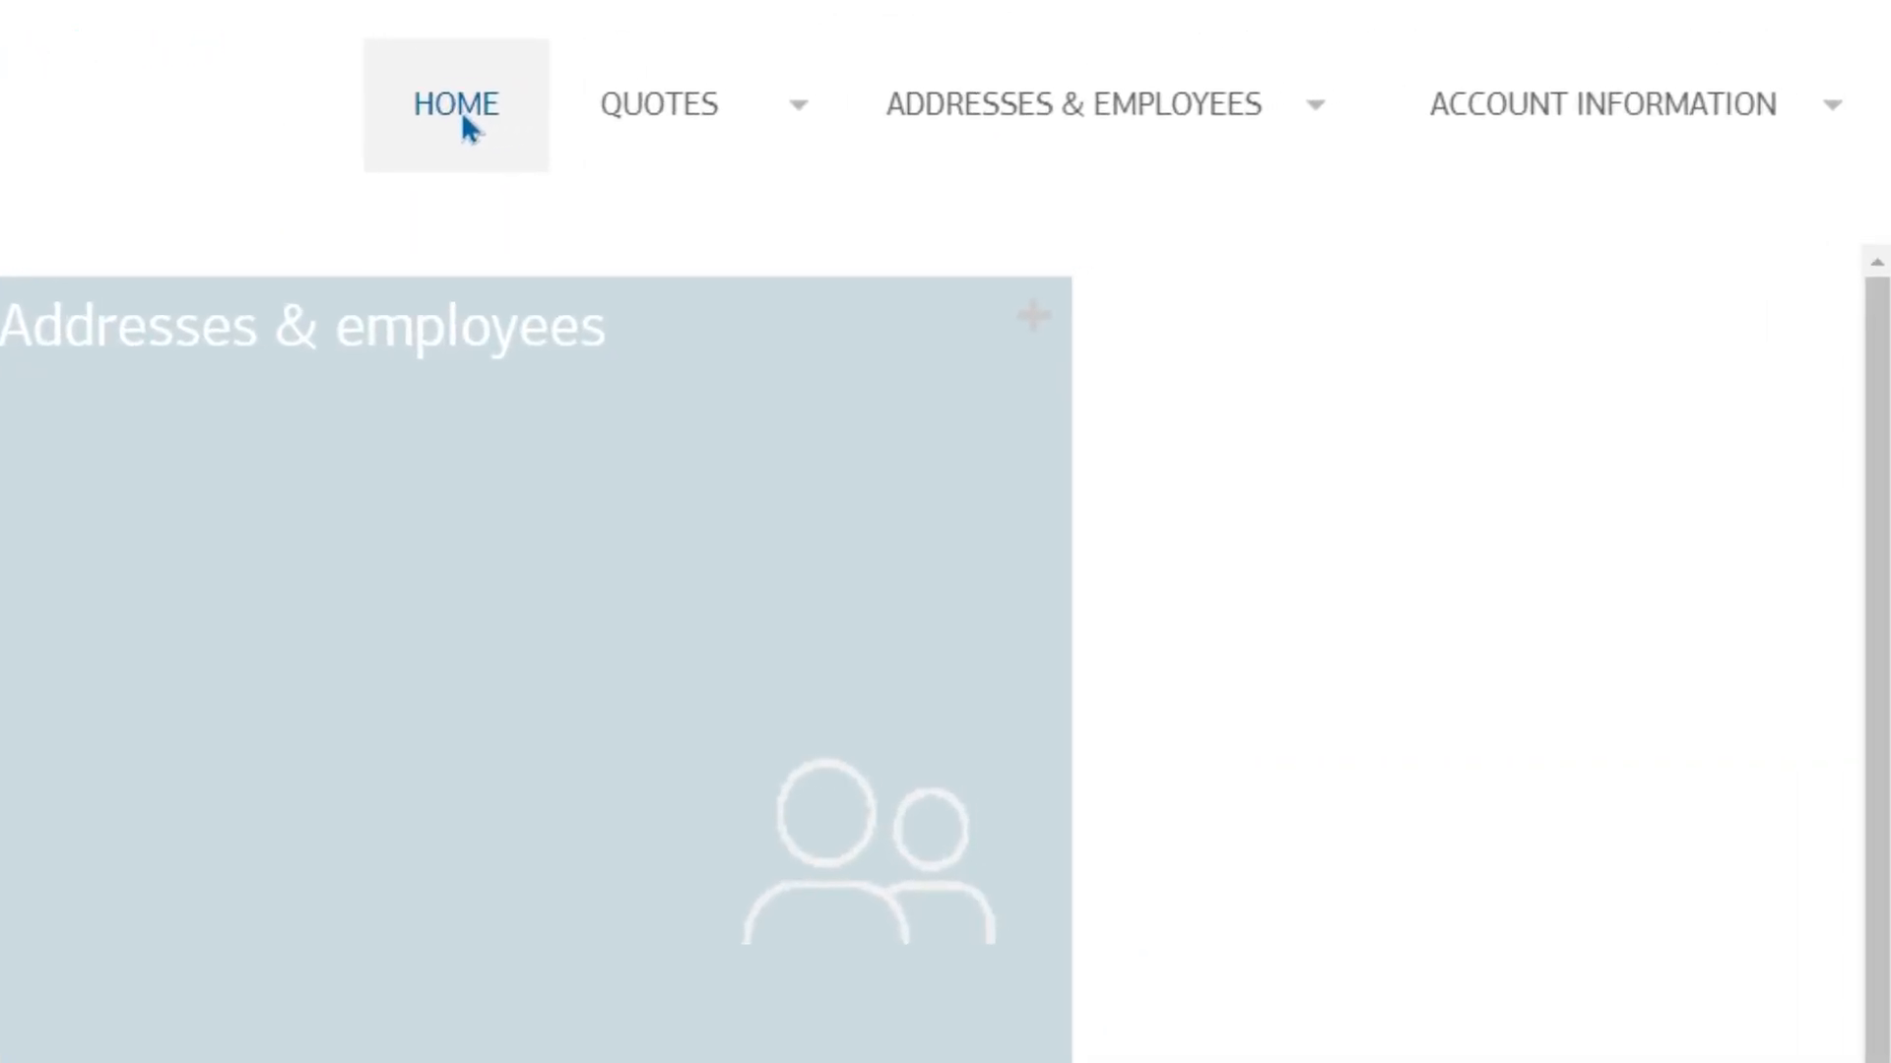
{"action": "left_click", "coordinate": [793, 125]}
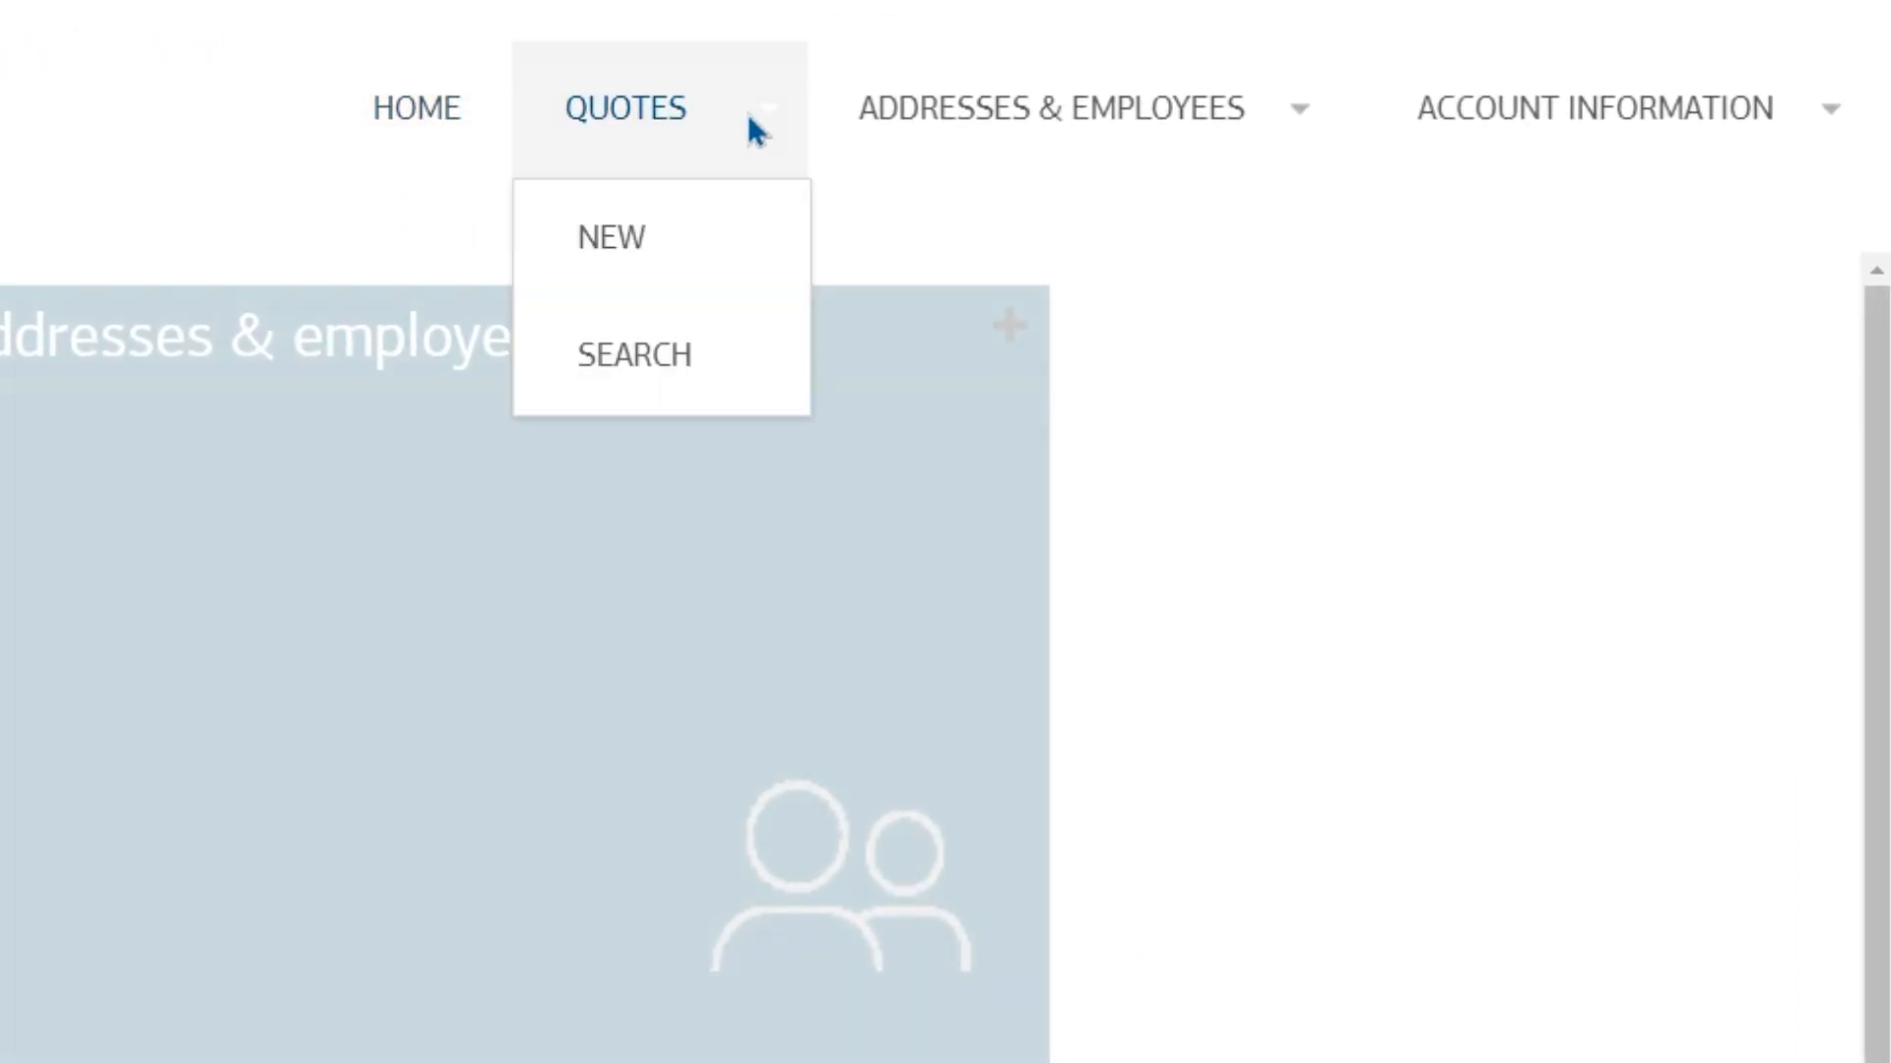
{"action": "left_click", "coordinate": [758, 129]}
{"action": "left_click", "coordinate": [1217, 140]}
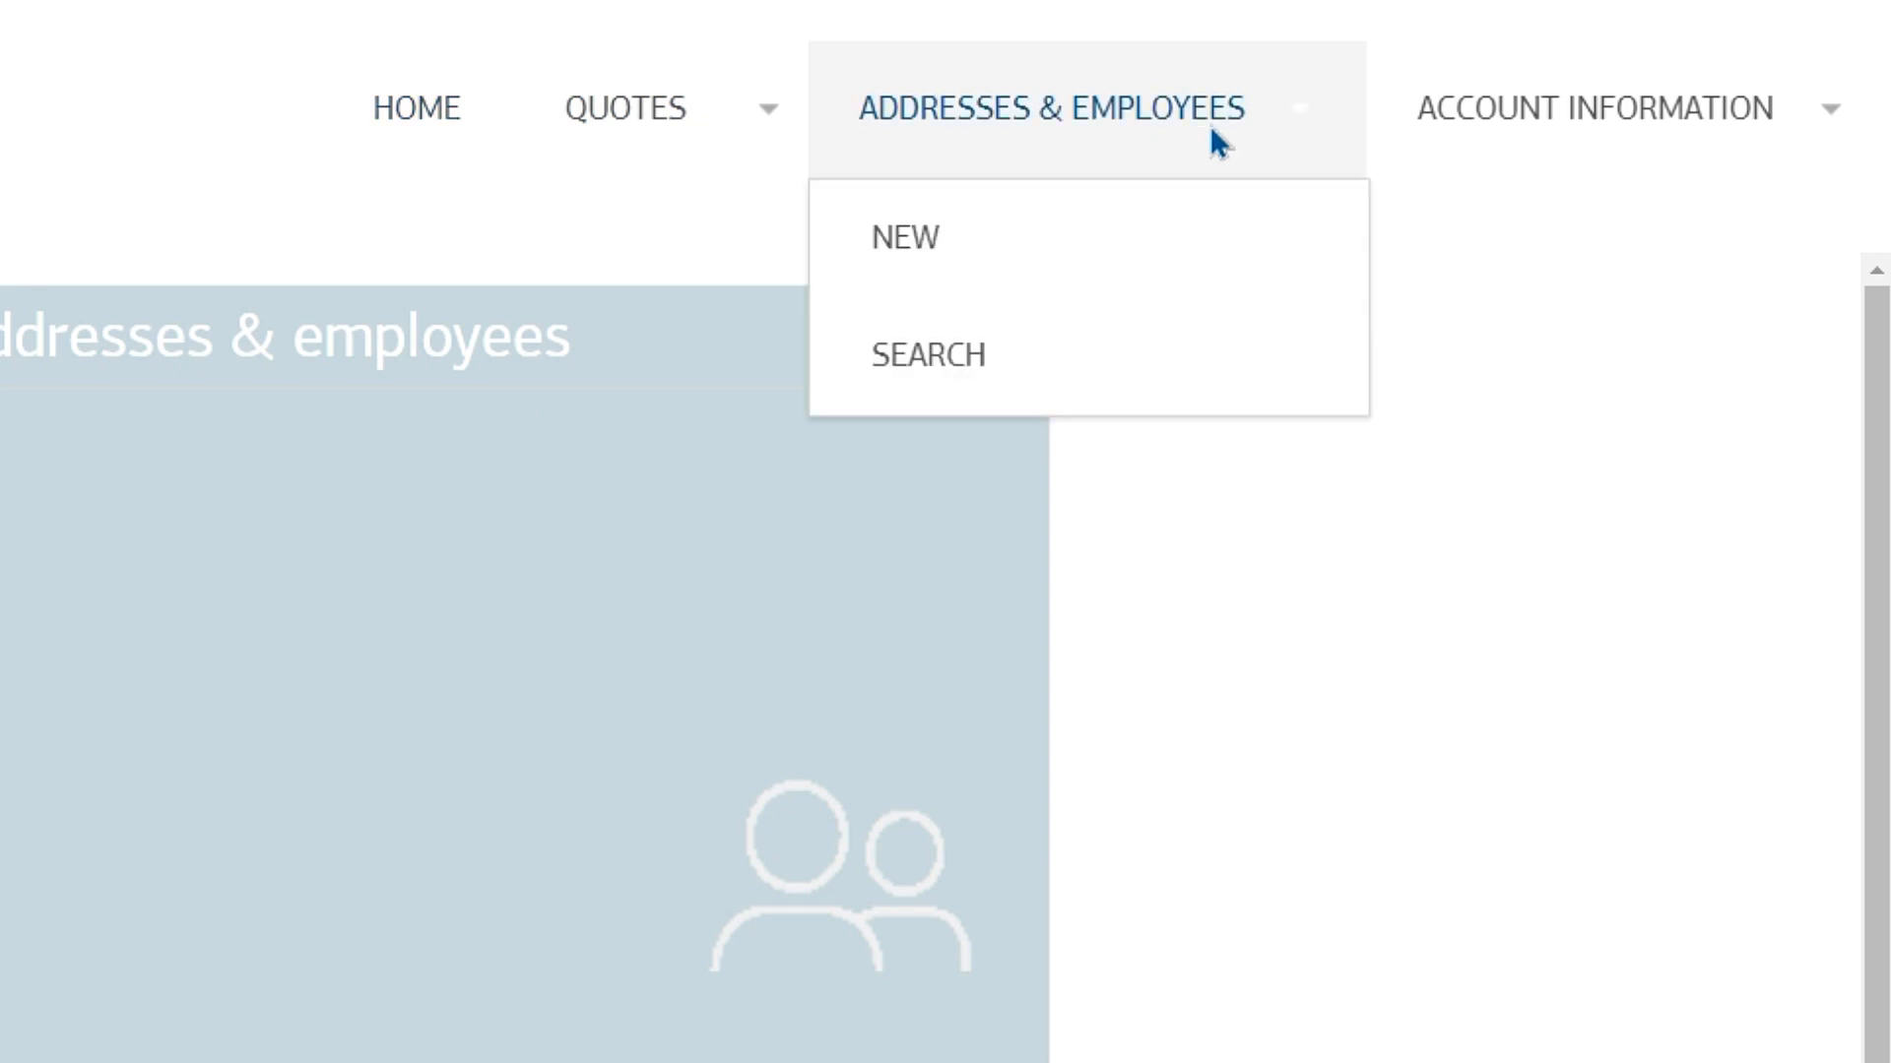
{"action": "left_click", "coordinate": [1211, 130]}
Open My Profile and look through the account details, application settings and configuration profiles
{"action": "left_click", "coordinate": [1685, 128]}
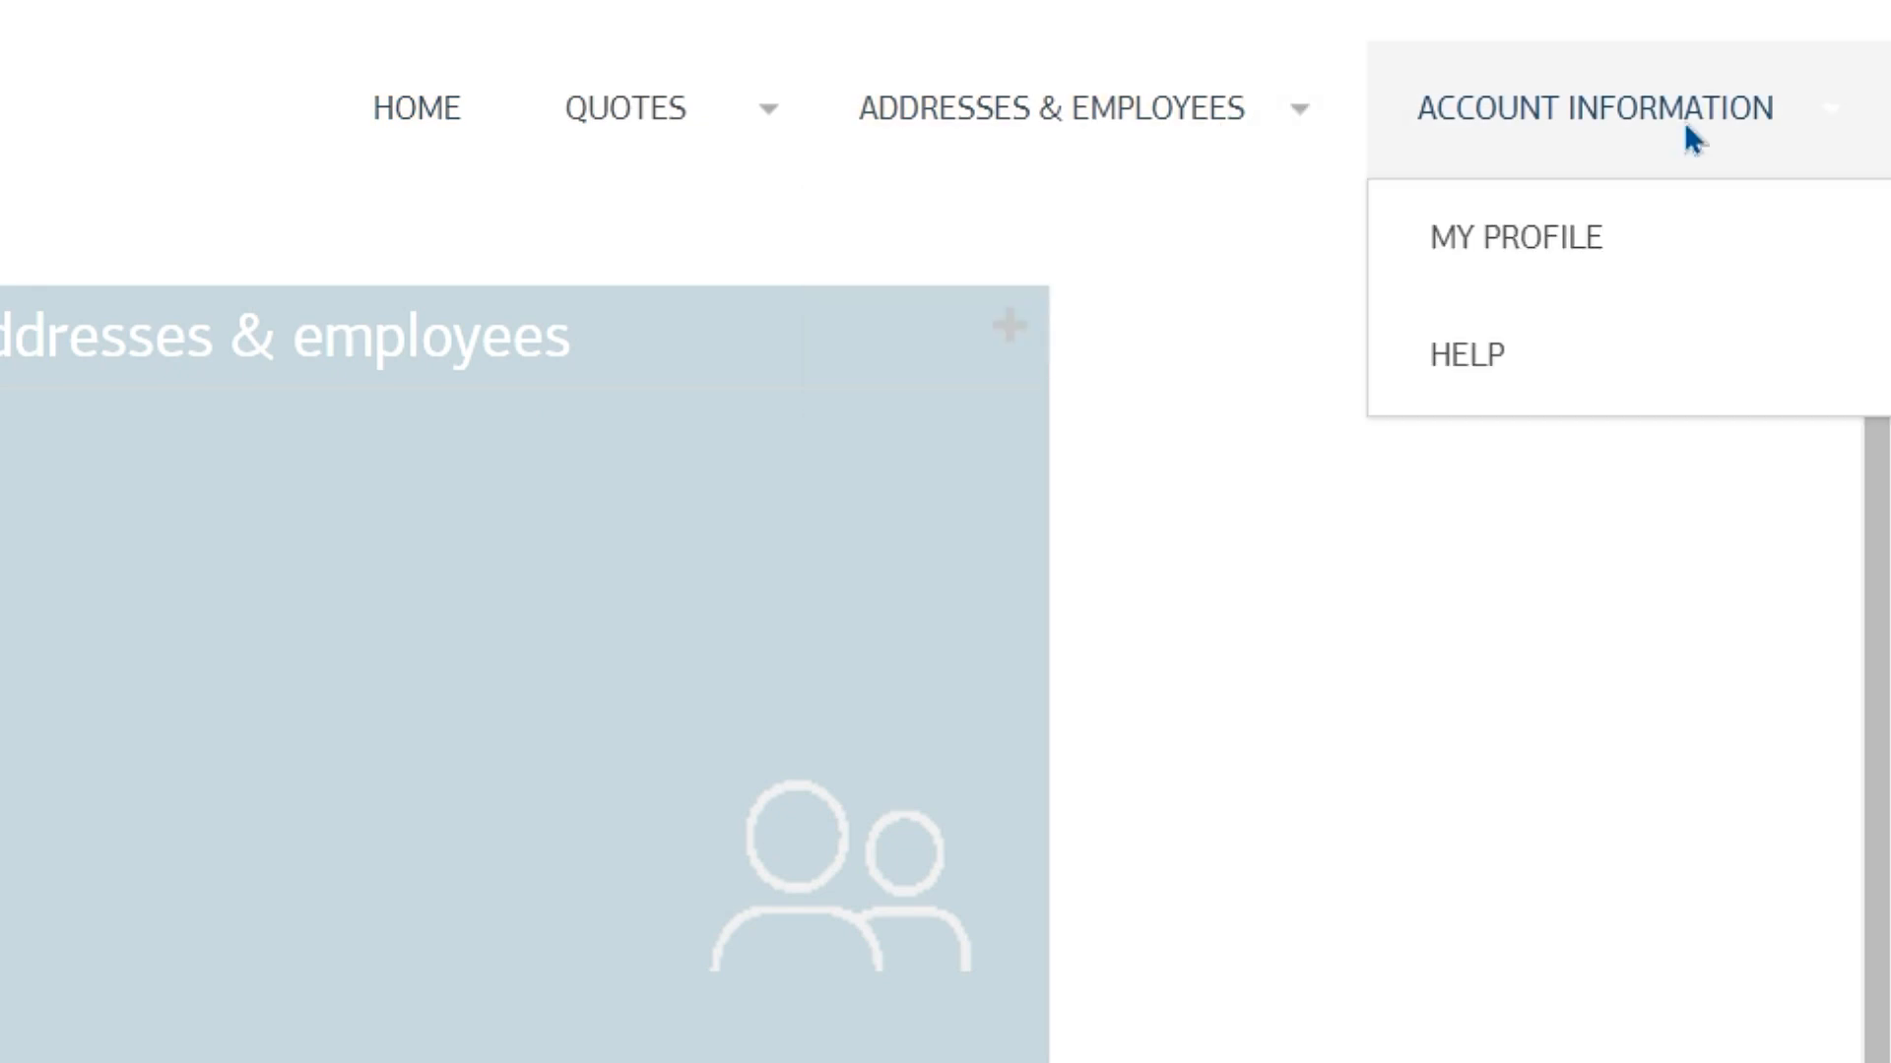
{"action": "left_click", "coordinate": [1562, 236]}
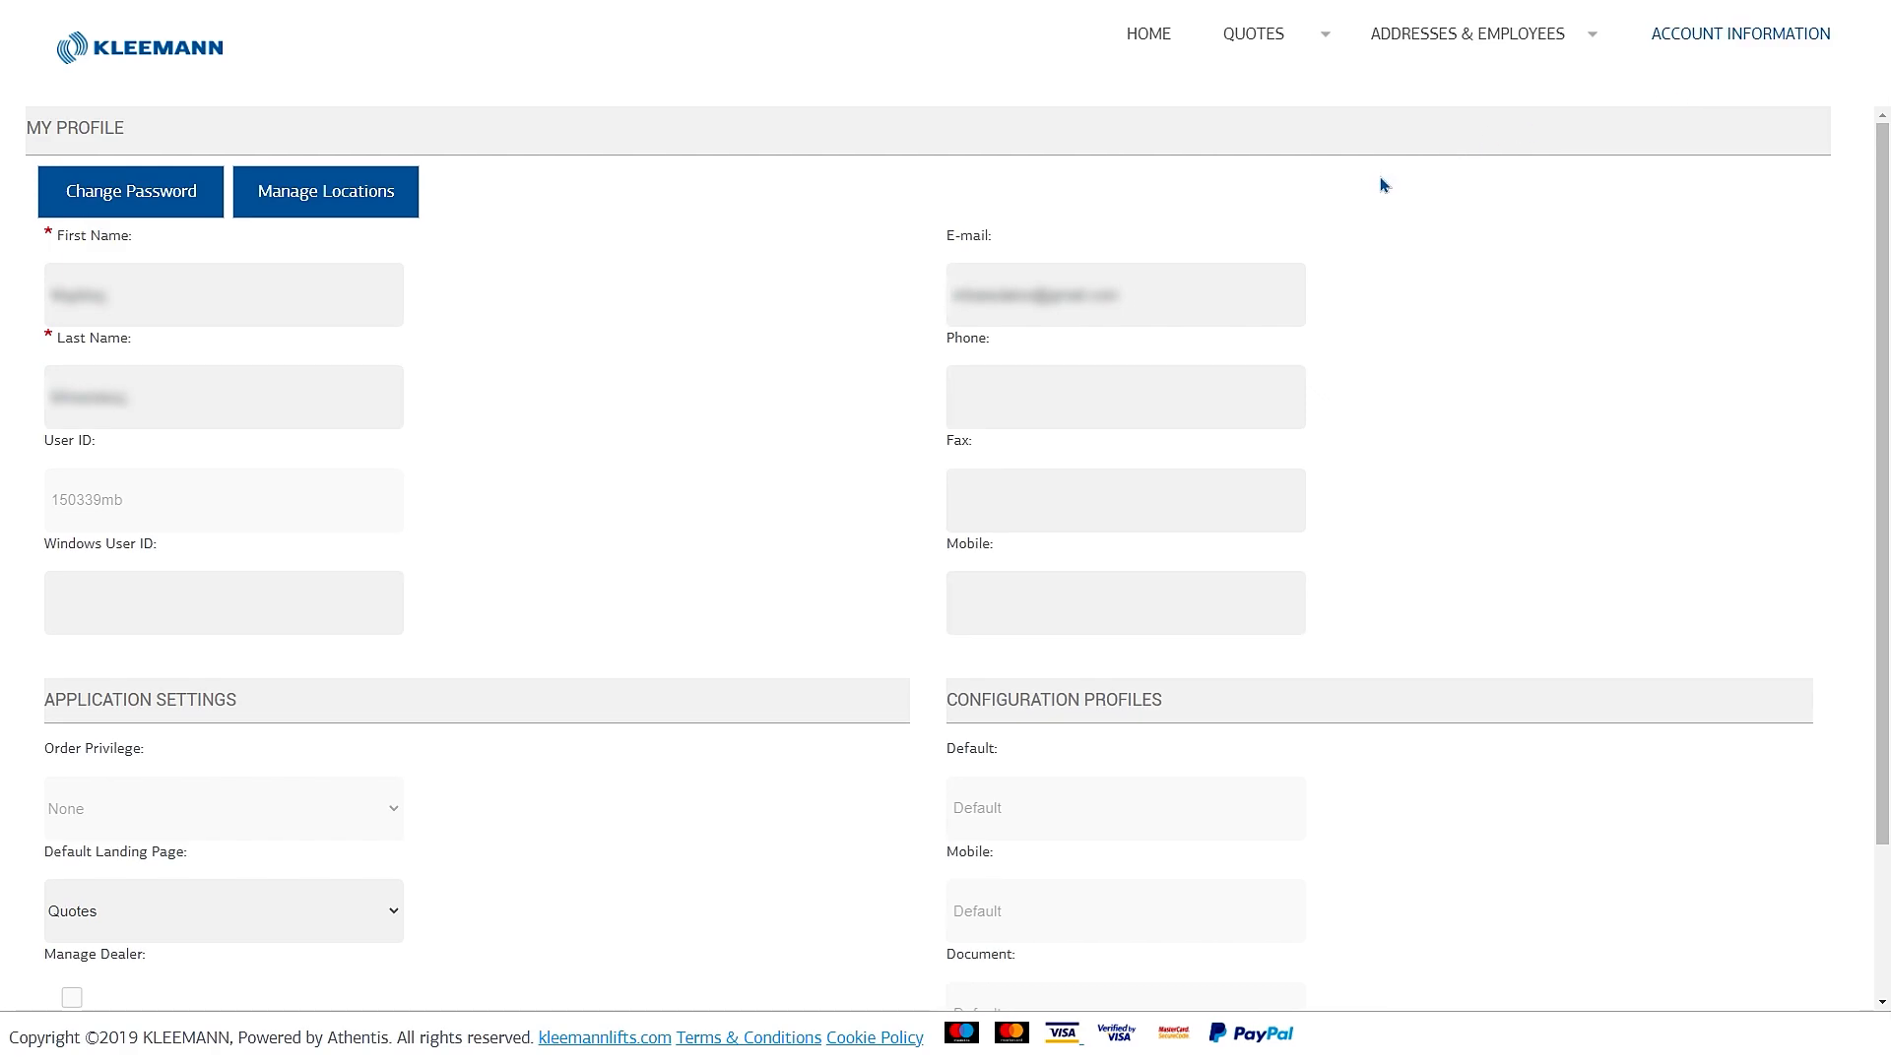
{"action": "scroll", "coordinate": [1408, 187], "scroll_direction": "down", "scroll_amount": 2}
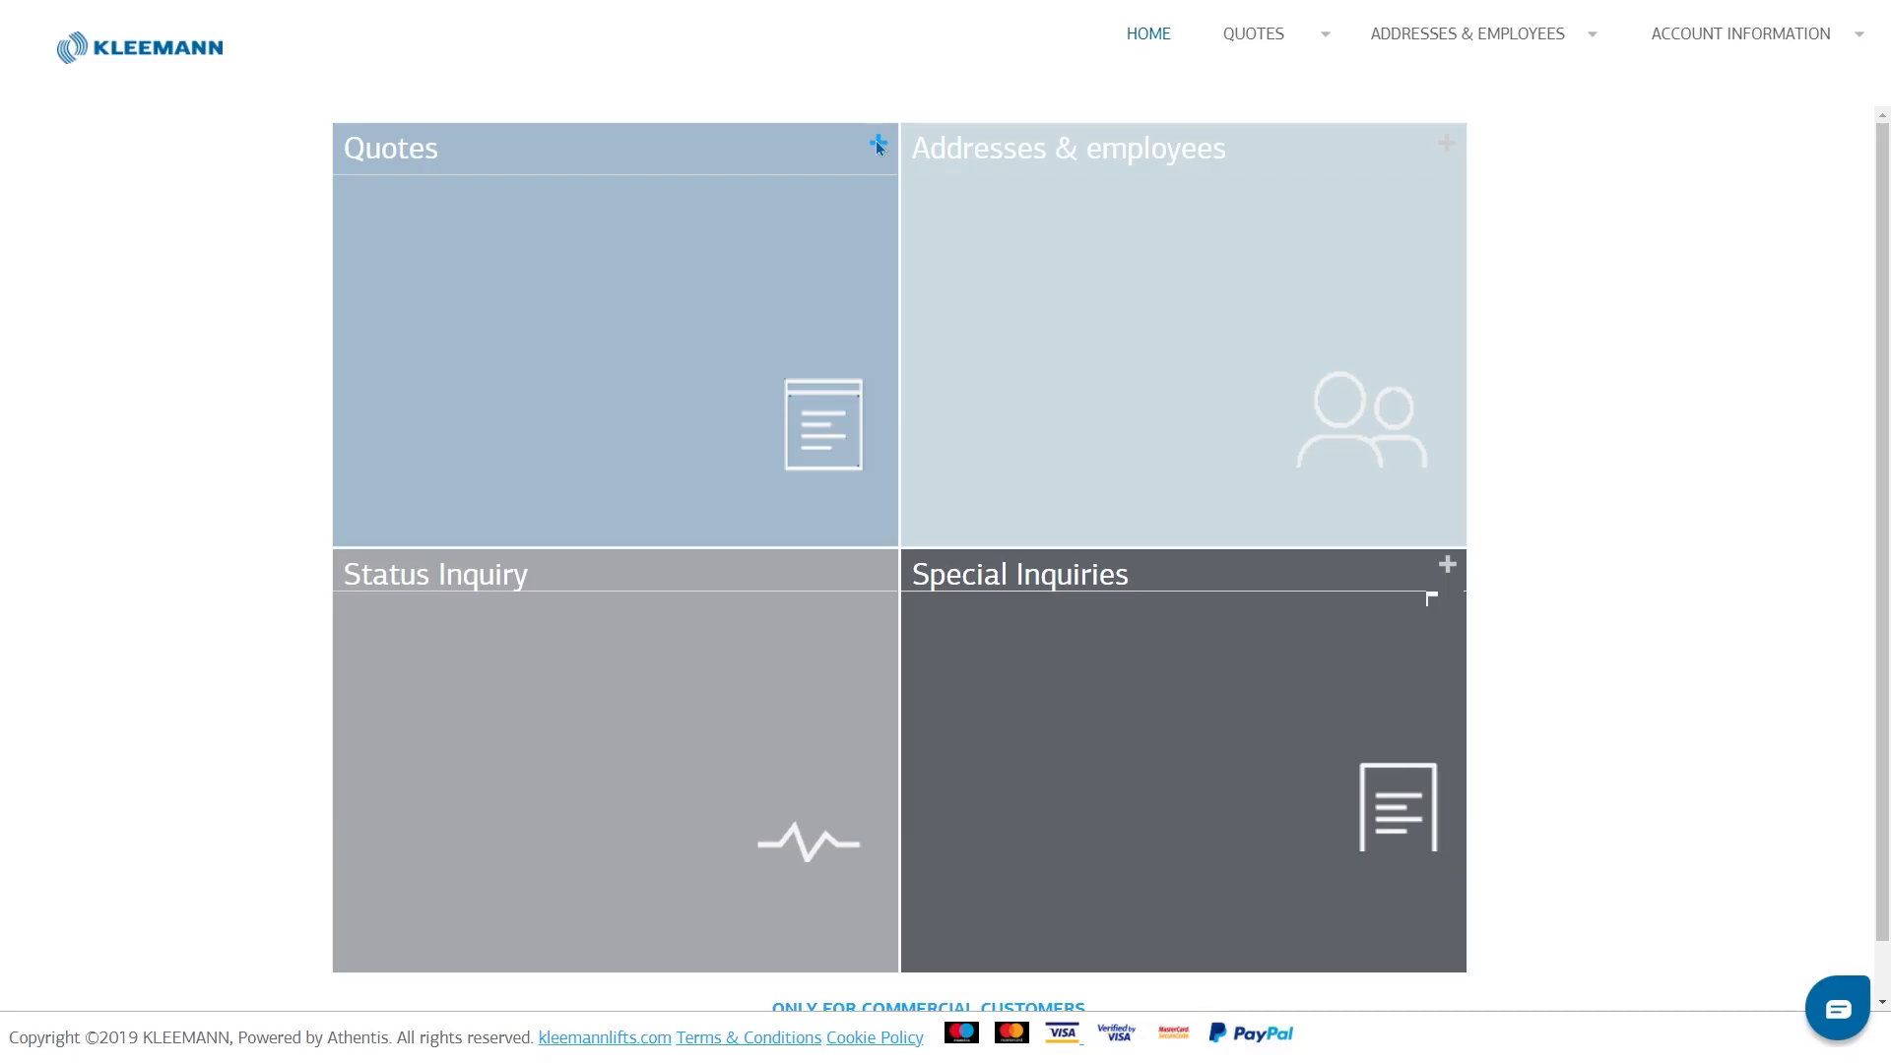
Create a new quote for customer KLEEMANN ELEVATORS AUSTRALIA PTY LTD and name it ######
{"action": "left_click", "coordinate": [877, 146]}
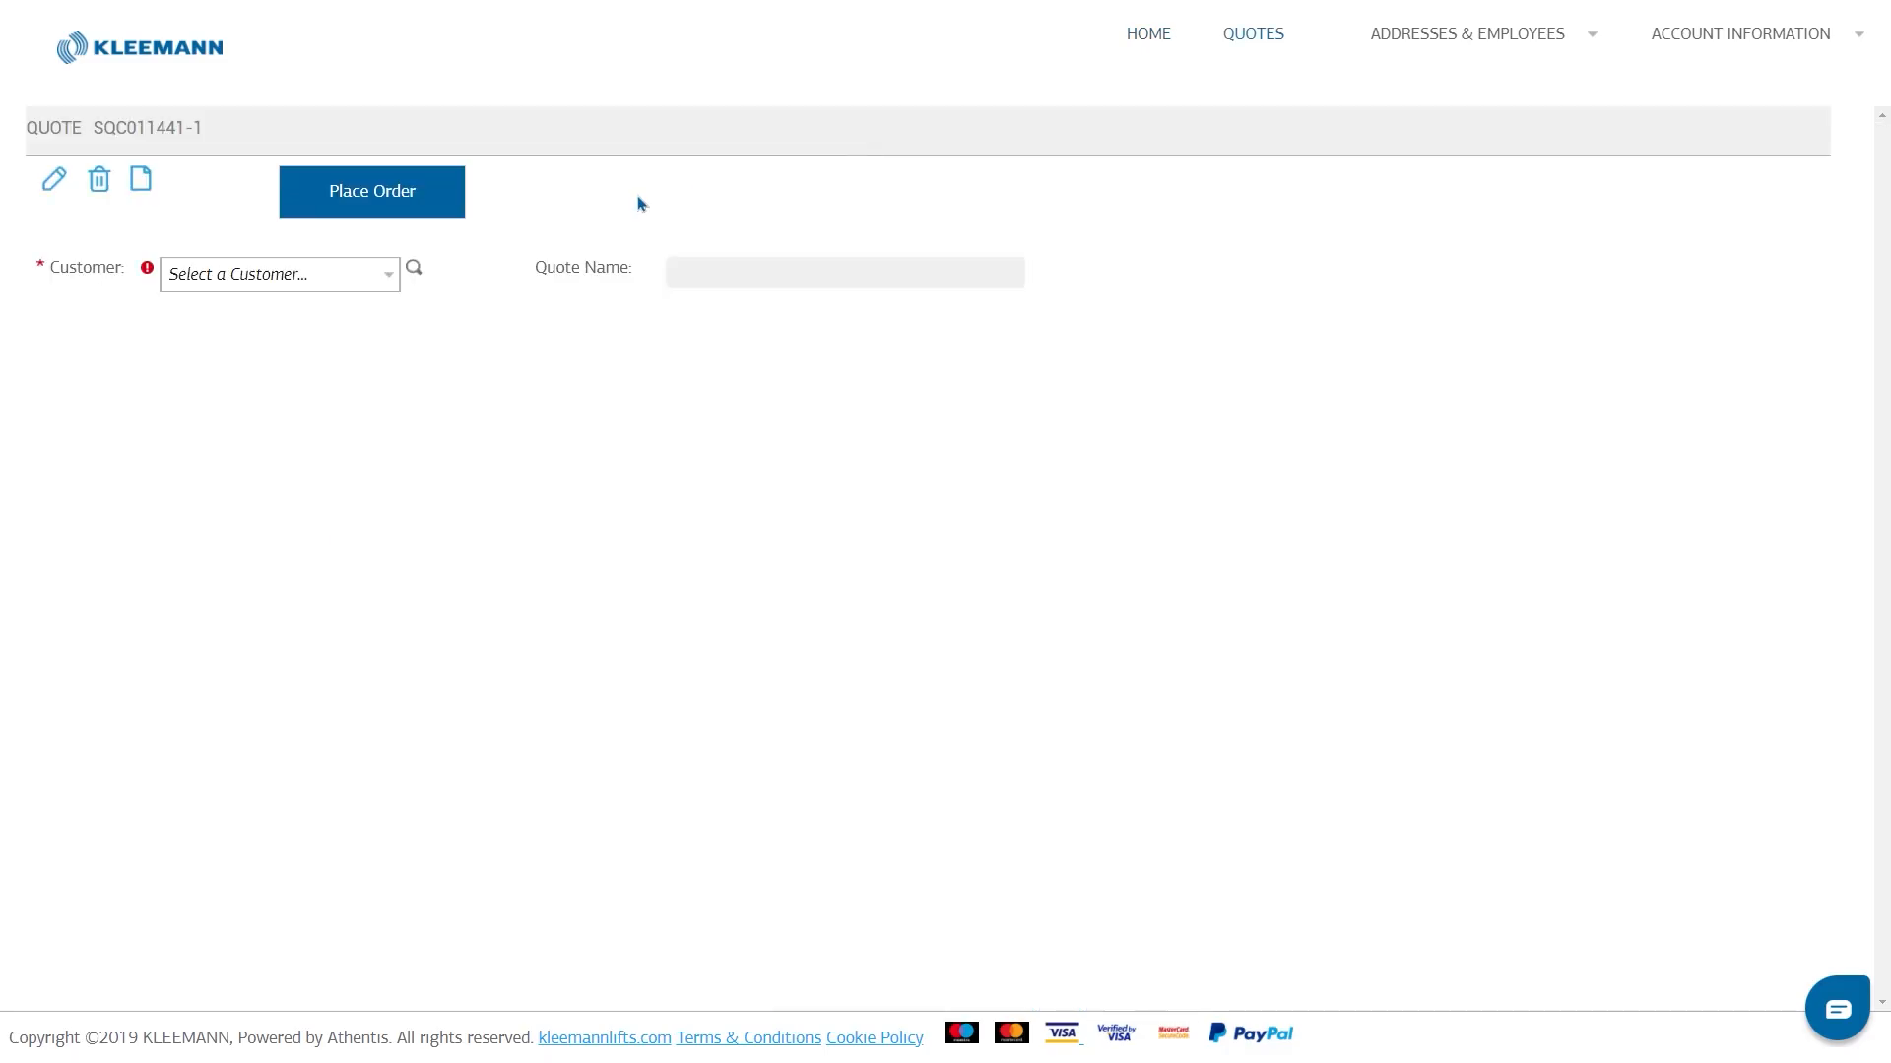
{"action": "left_click", "coordinate": [389, 278]}
{"action": "left_click", "coordinate": [358, 346]}
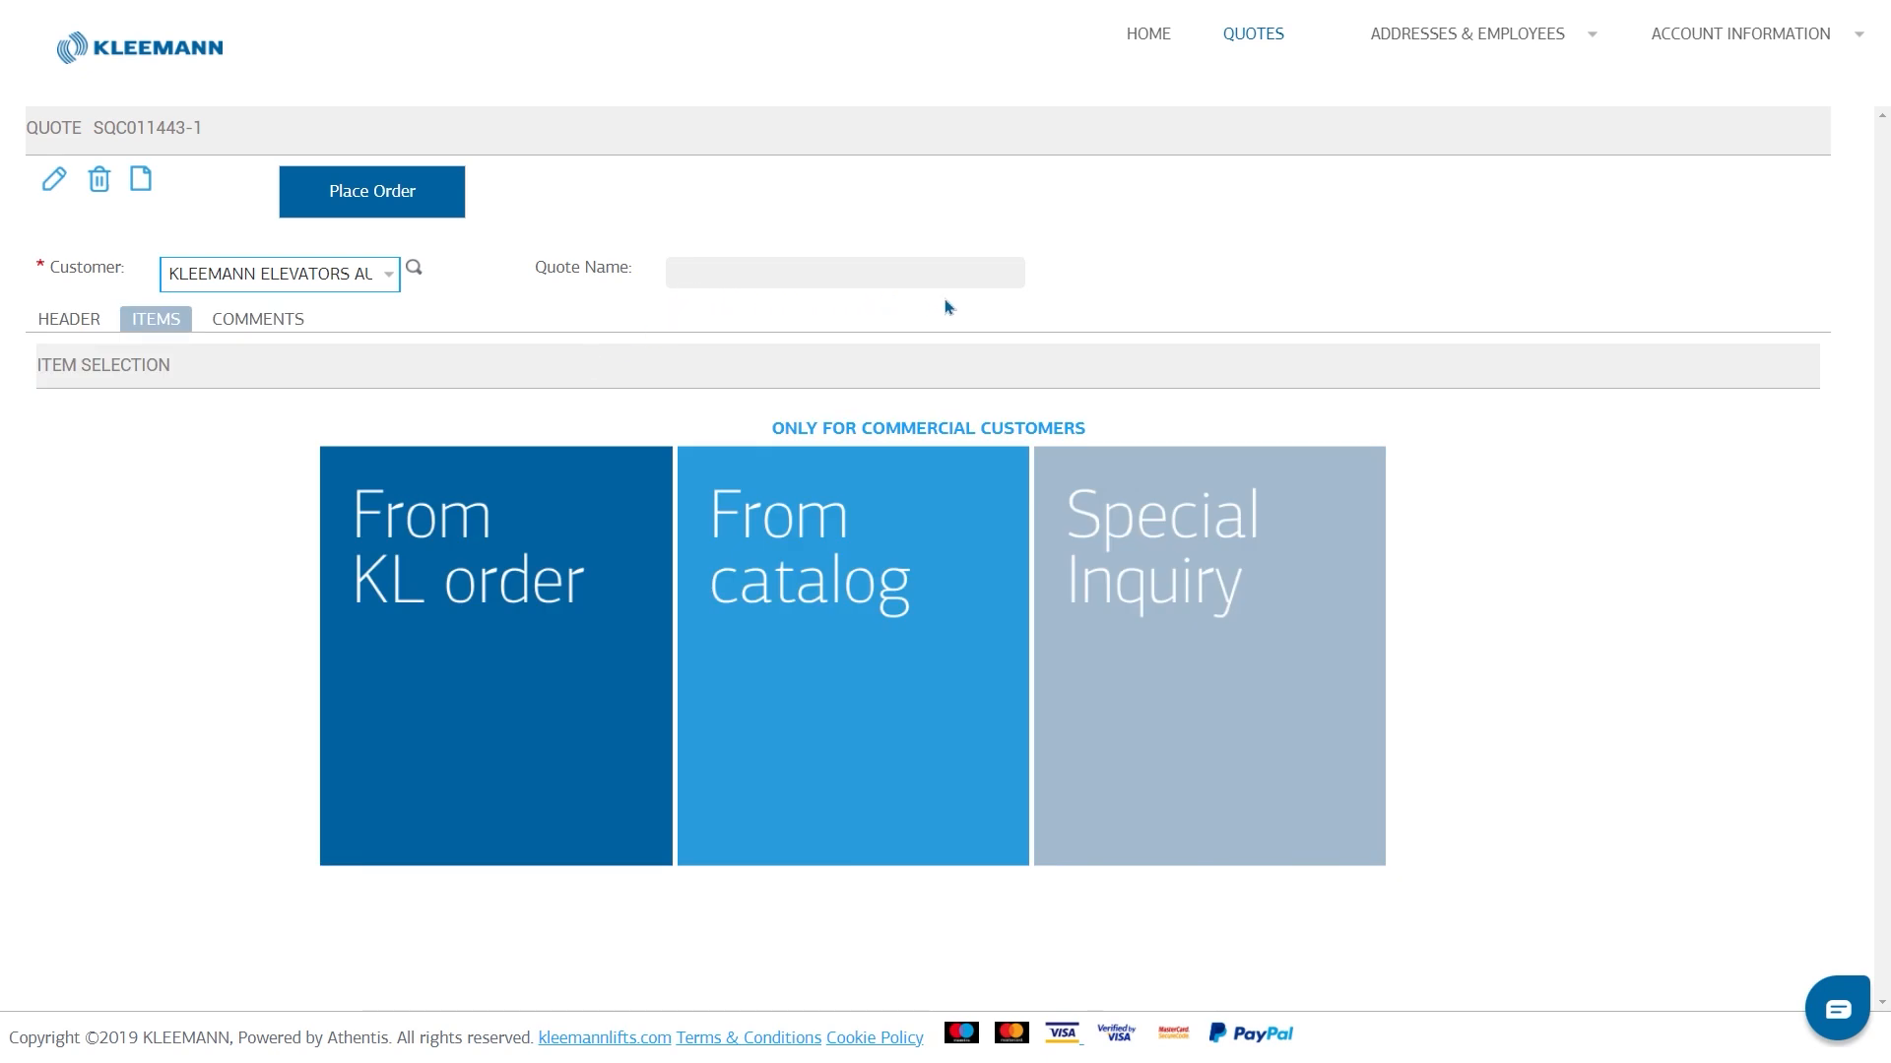
{"action": "left_click", "coordinate": [773, 287]}
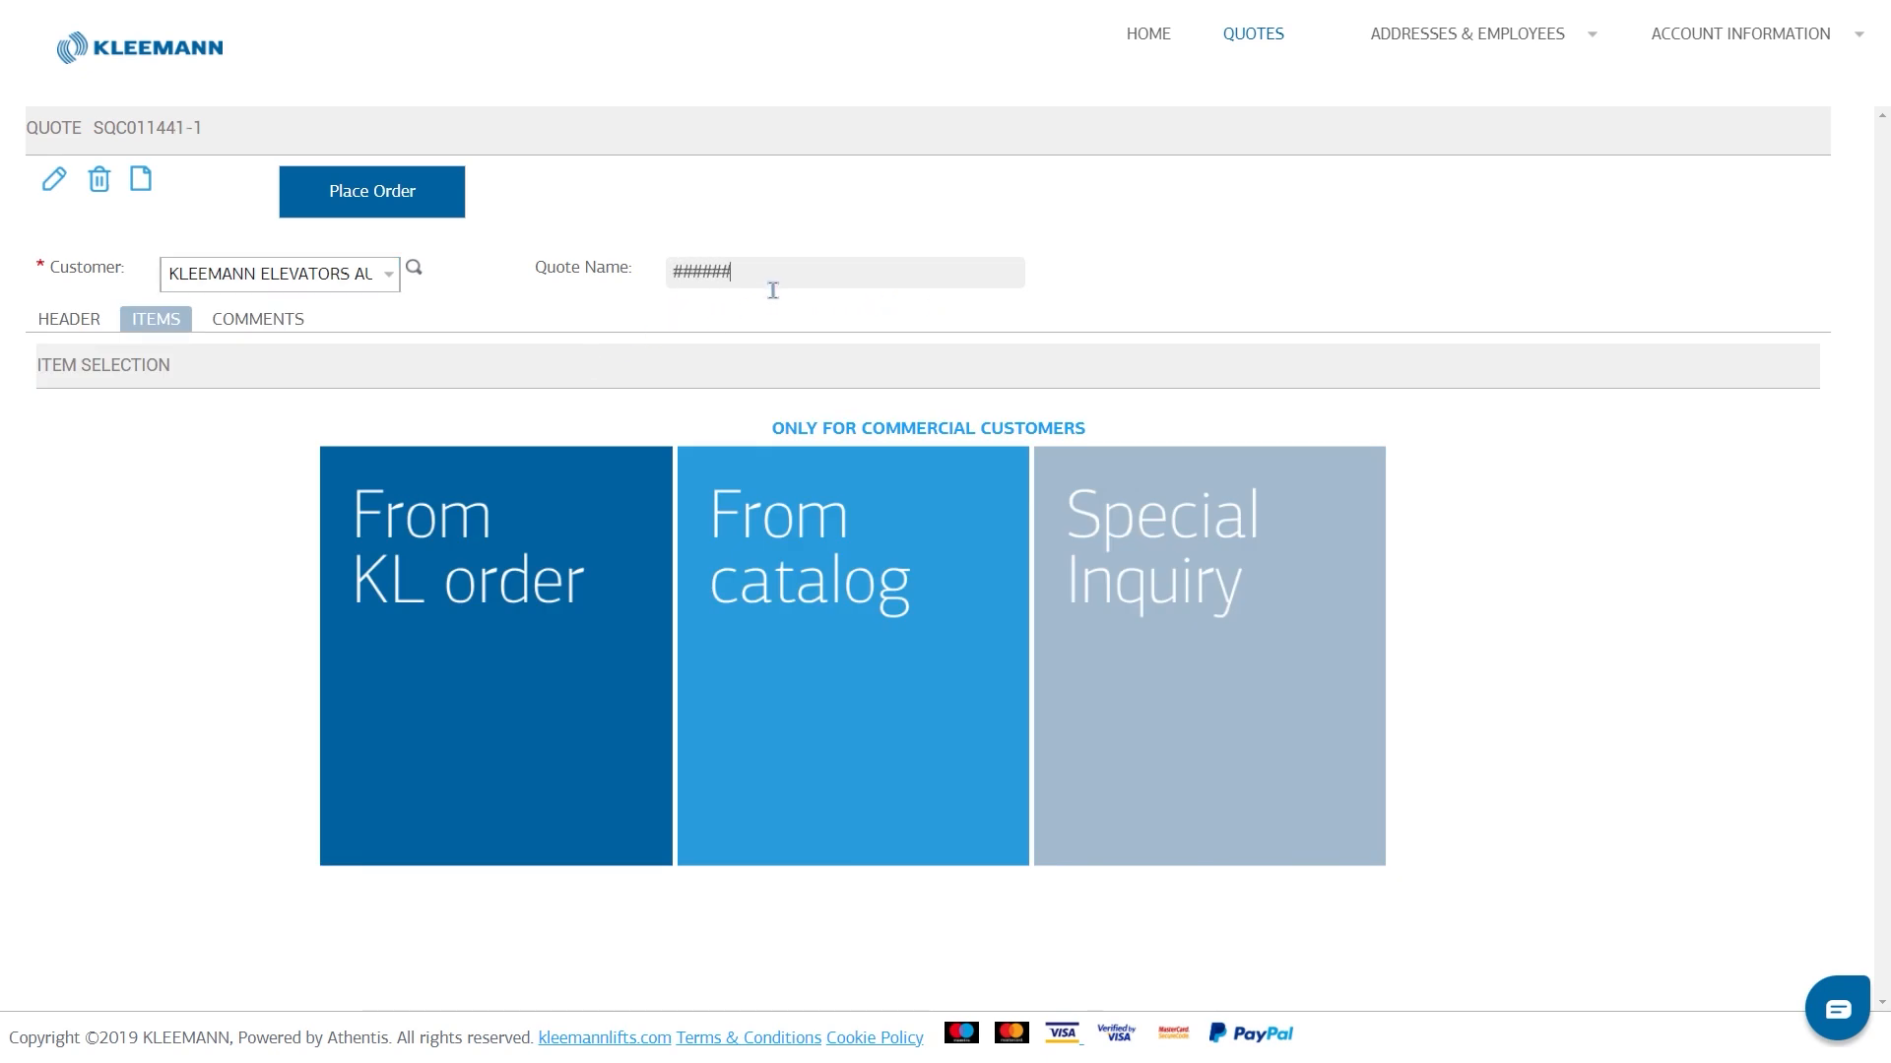
Enter the placeholder ###### as the P.O. number in the quote header and review the bill-to and ship-to address information
{"action": "left_click", "coordinate": [68, 319]}
{"action": "left_click", "coordinate": [132, 480]}
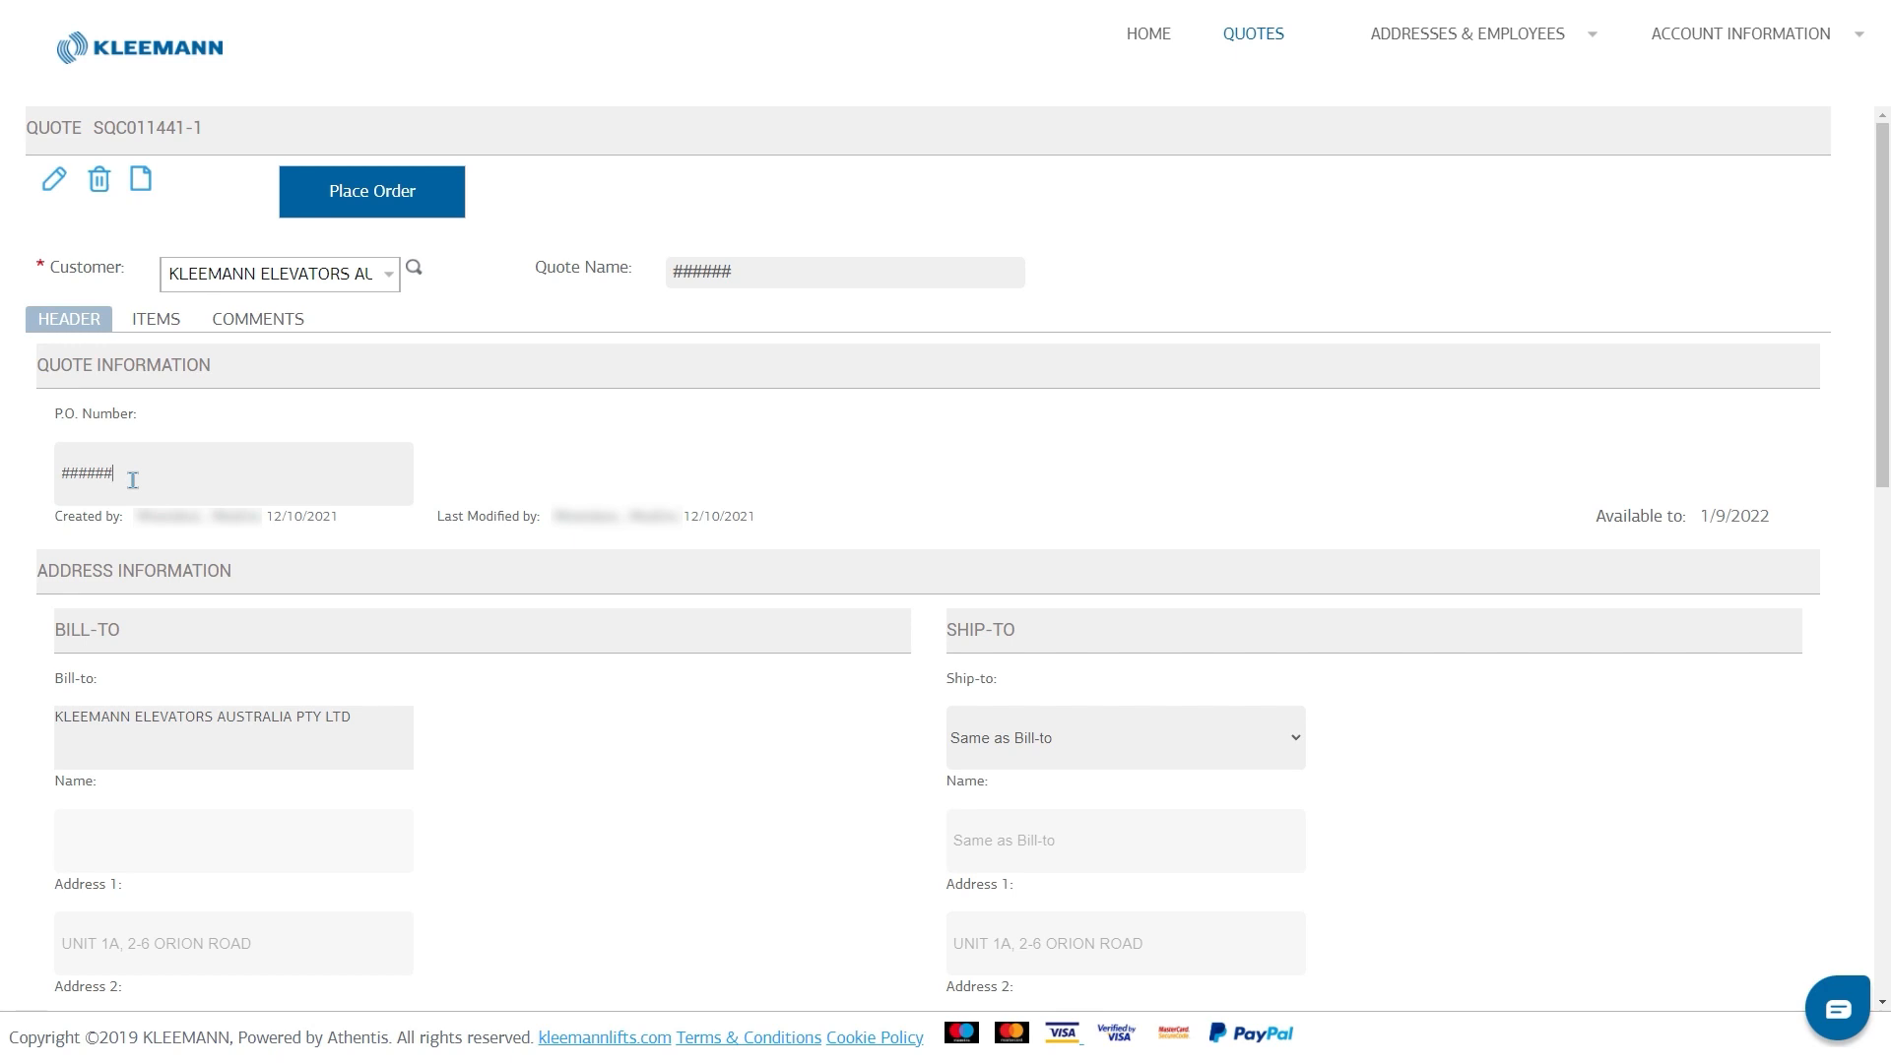
{"action": "scroll", "coordinate": [1520, 673], "scroll_direction": "down", "scroll_amount": 4}
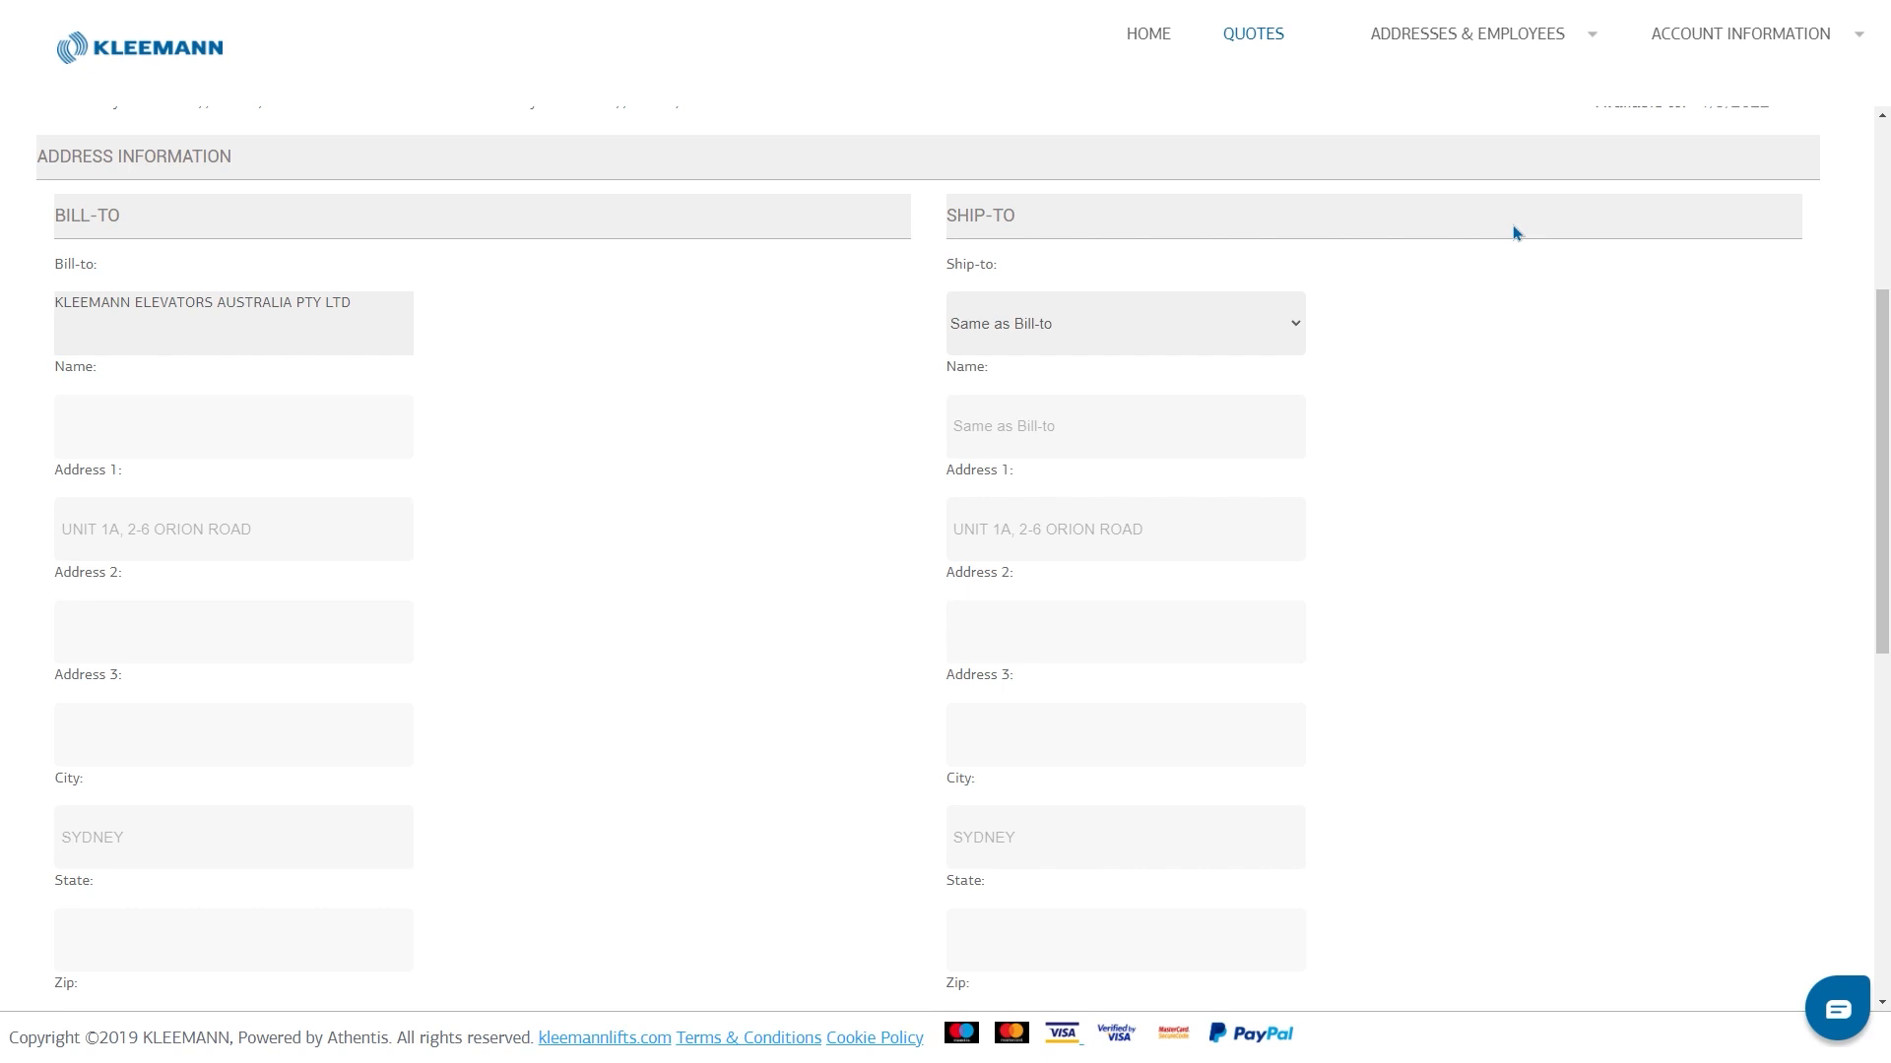
{"action": "scroll", "coordinate": [1514, 233], "scroll_direction": "up", "scroll_amount": 4}
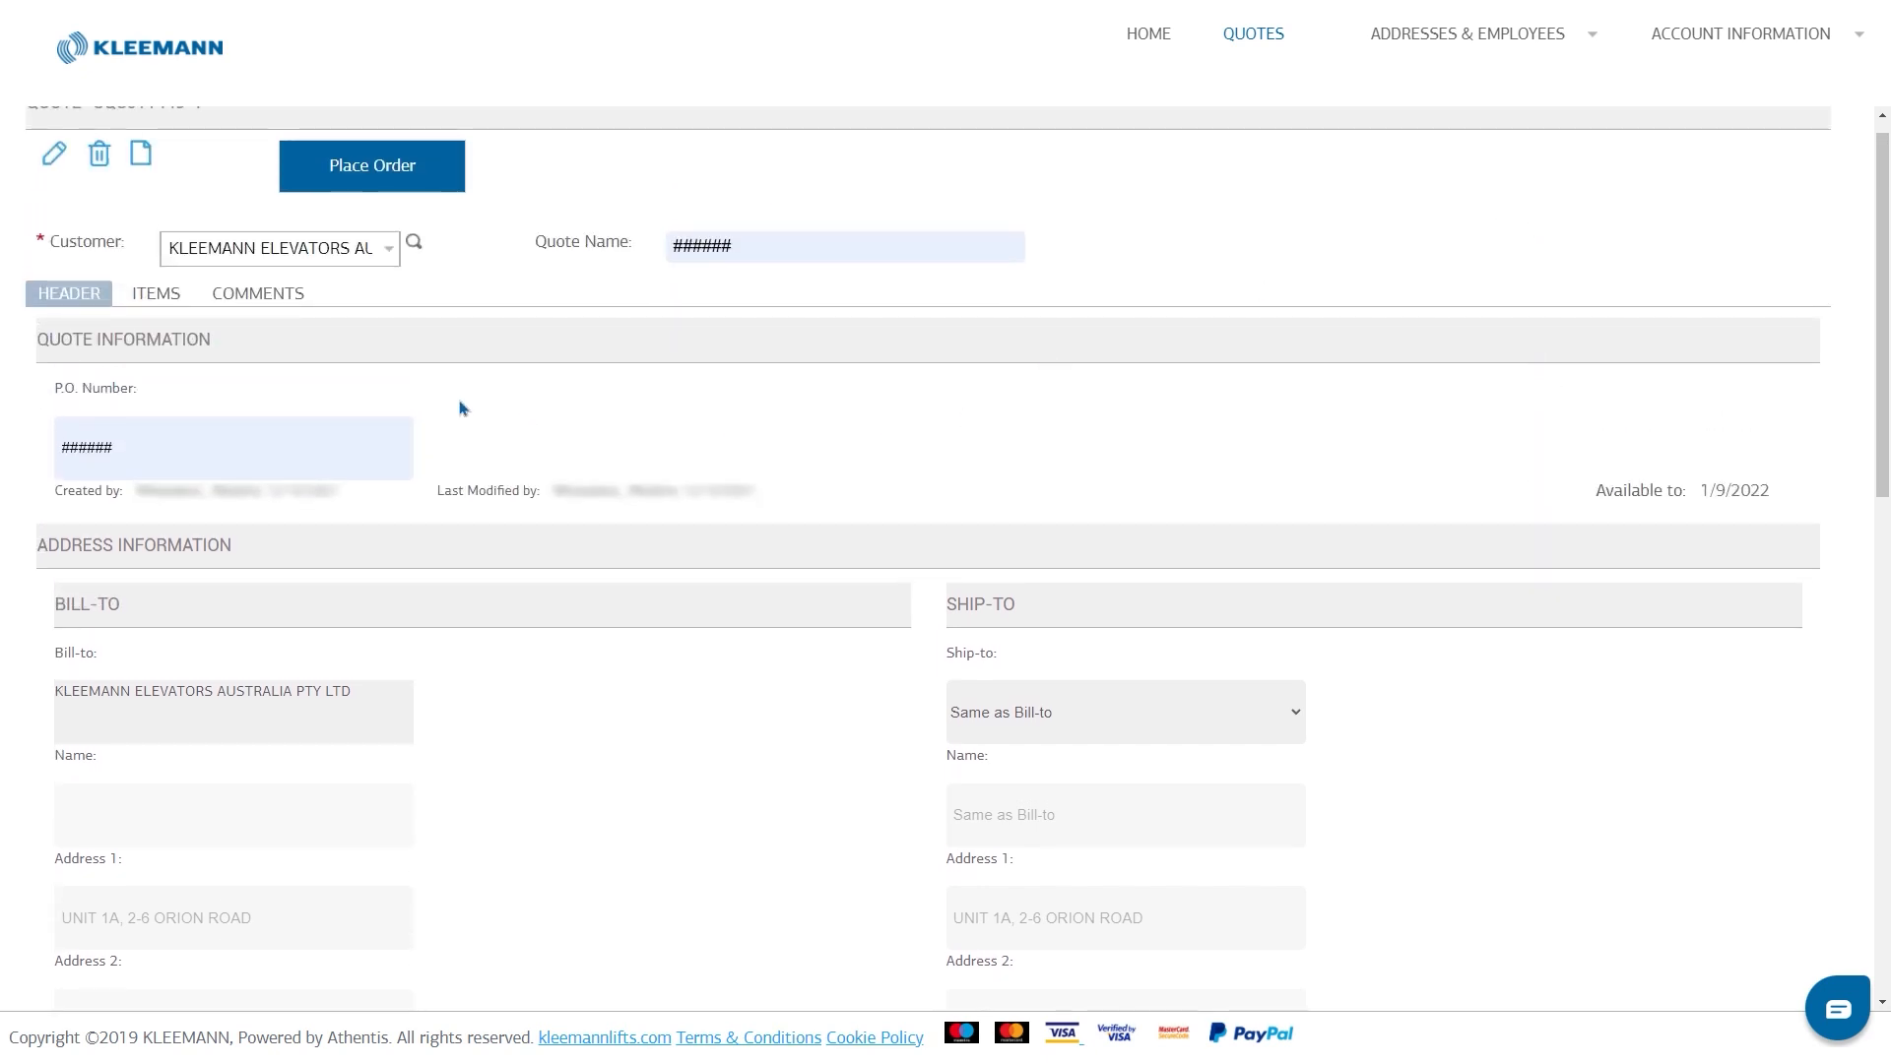
Look through the spare parts available from the KL order with serial number 4047276, then close the configurator without adding any
{"action": "left_click", "coordinate": [157, 293]}
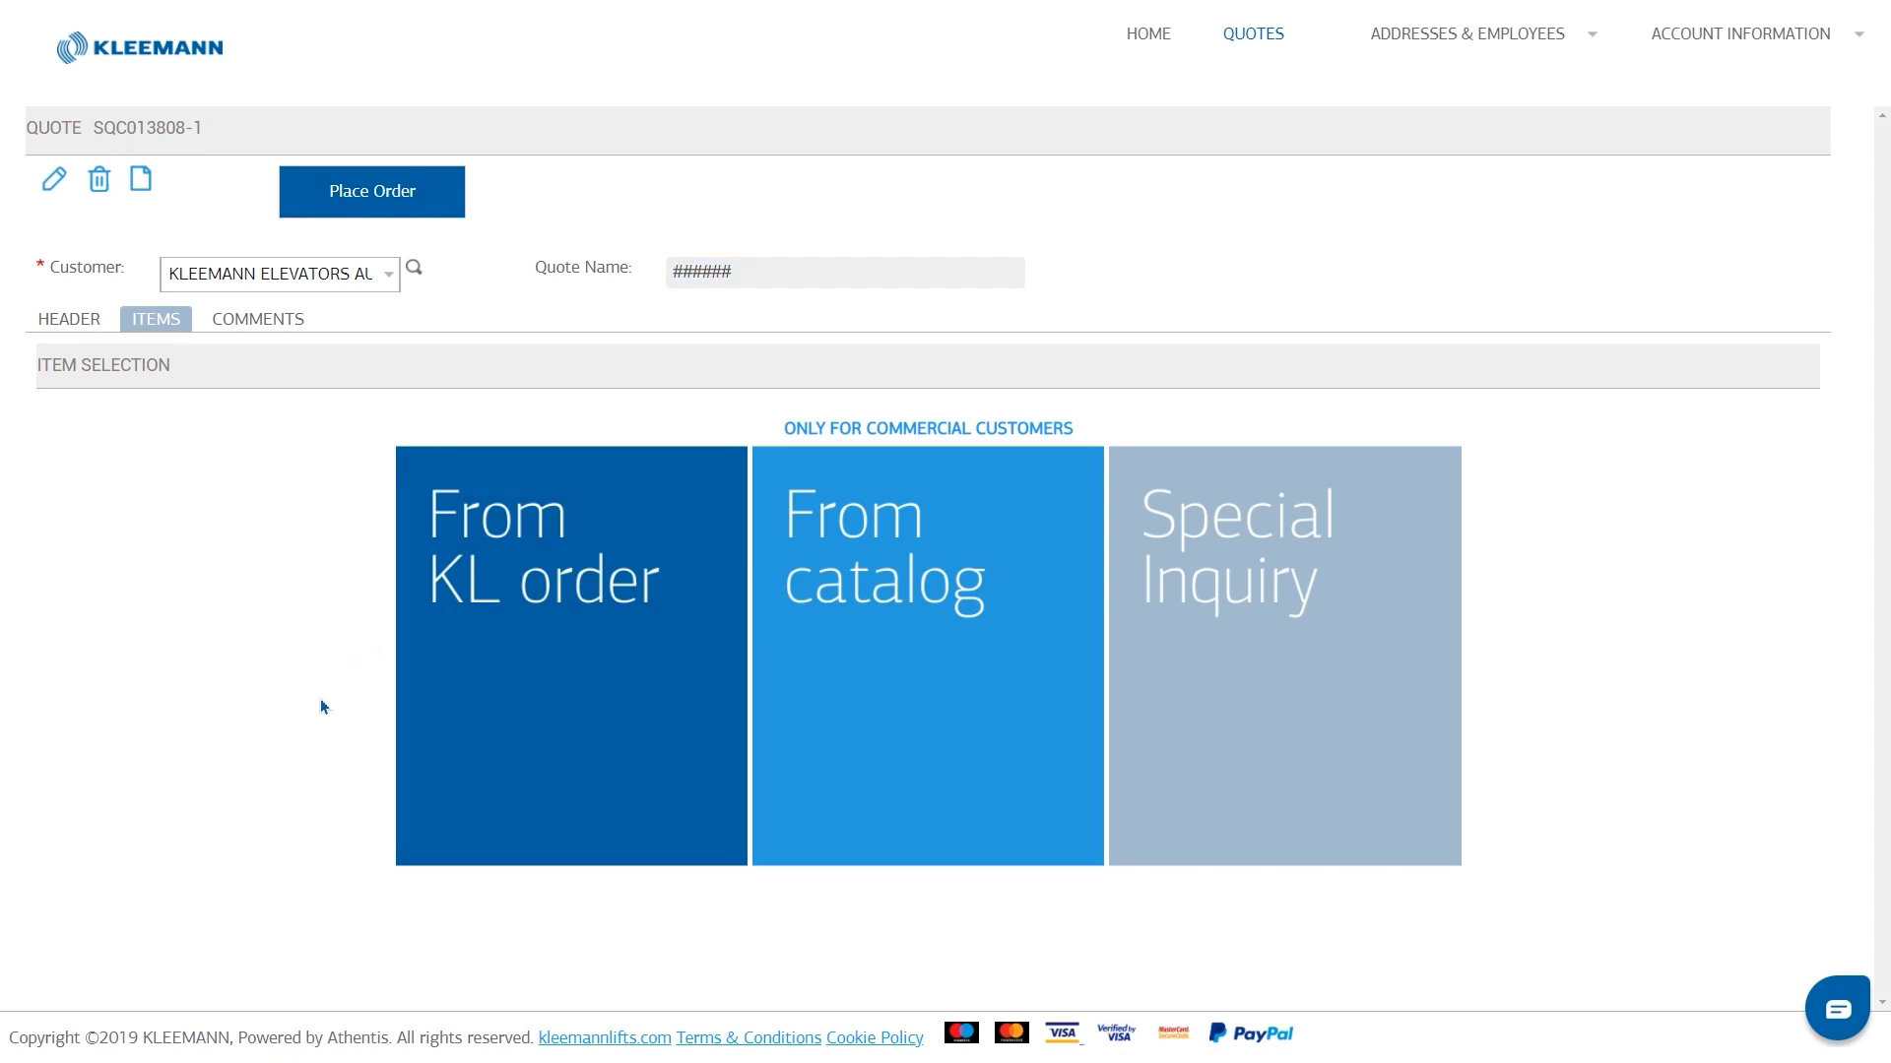
{"action": "left_click", "coordinate": [561, 648]}
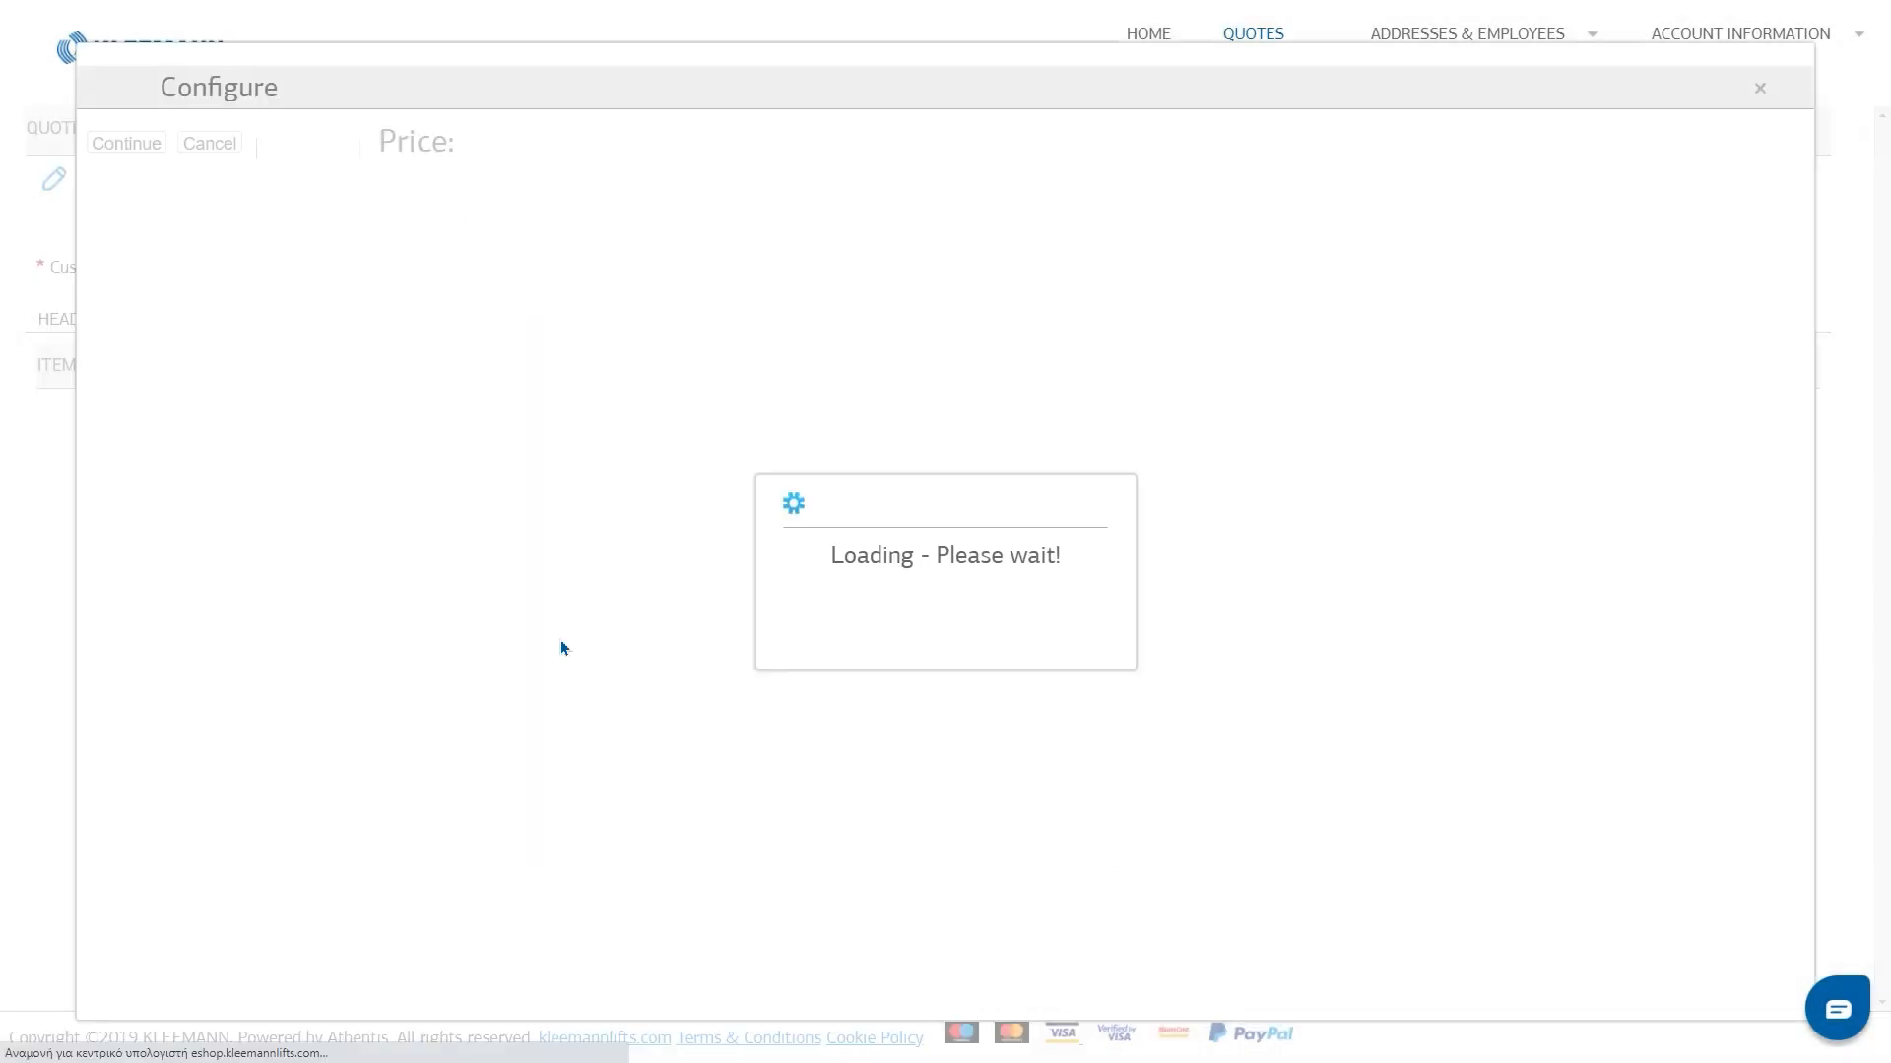
{"action": "left_click", "coordinate": [546, 194]}
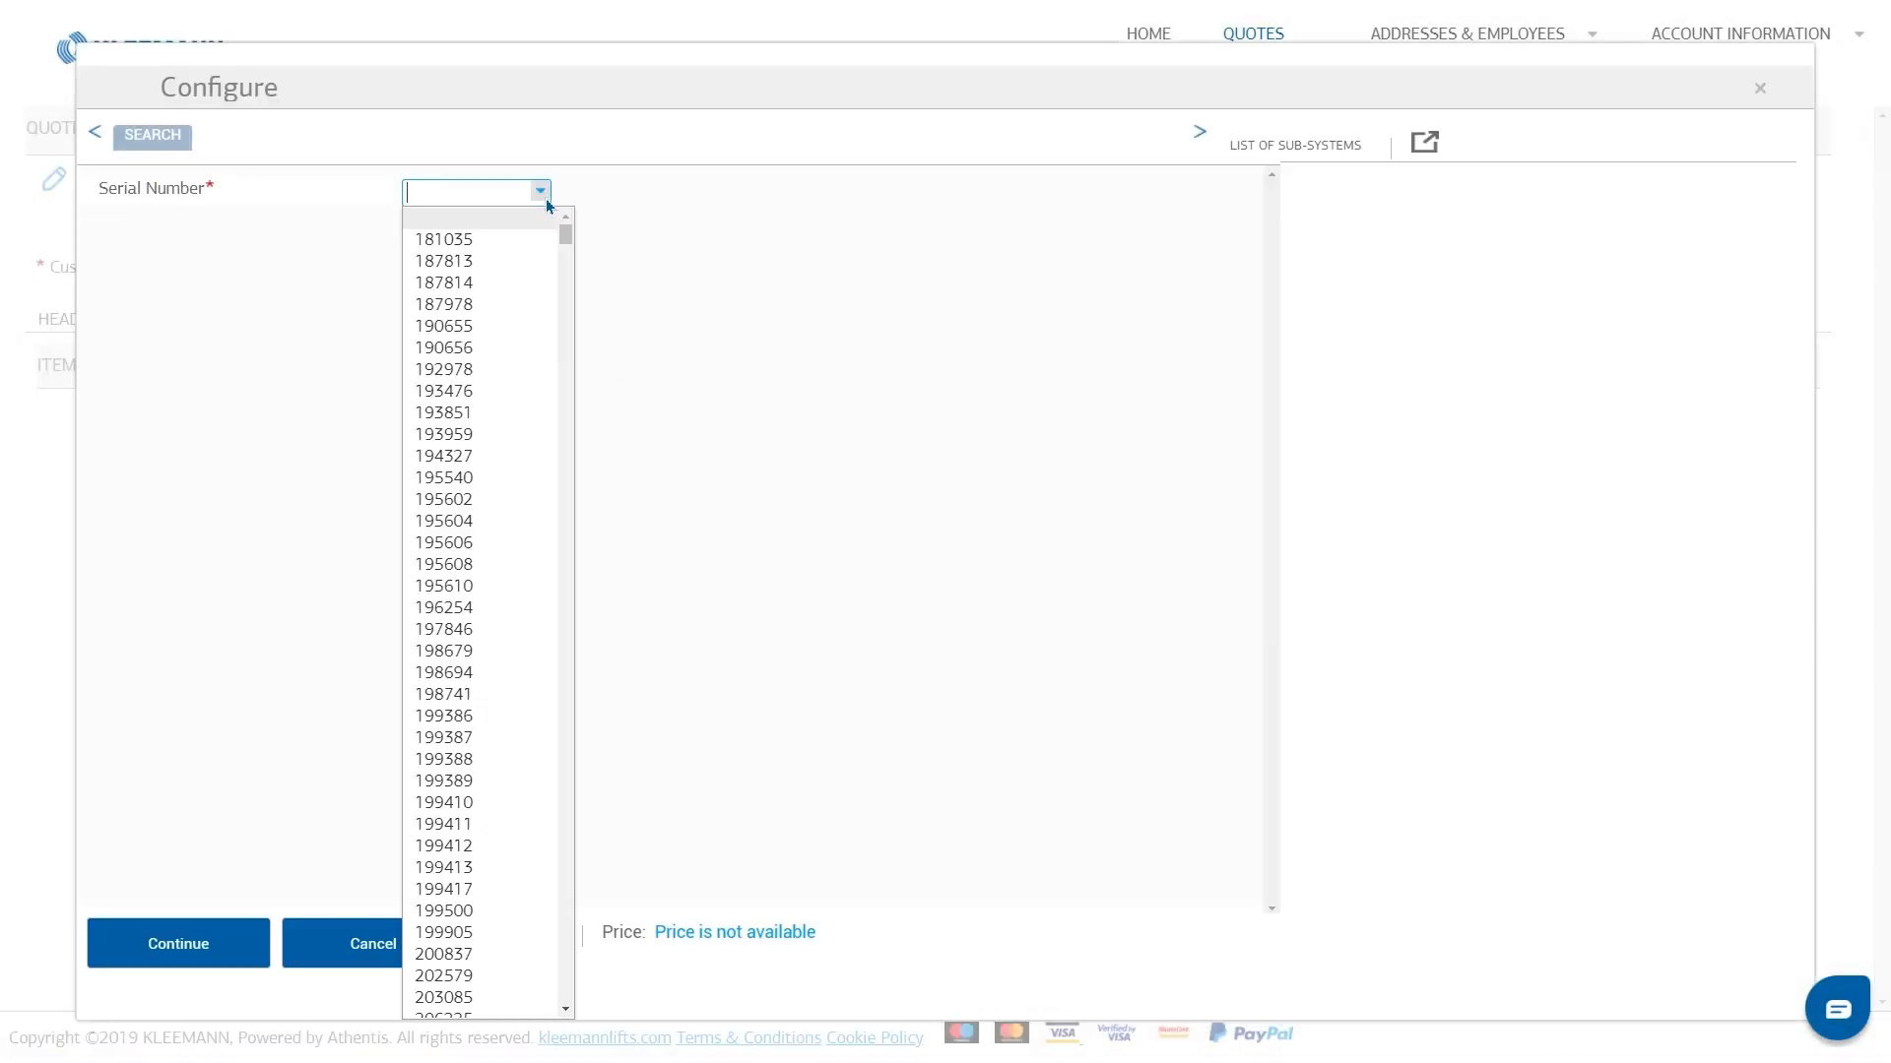
{"action": "scroll", "coordinate": [510, 354], "scroll_direction": "down", "scroll_amount": 3}
{"action": "scroll", "coordinate": [511, 444], "scroll_direction": "down", "scroll_amount": 10}
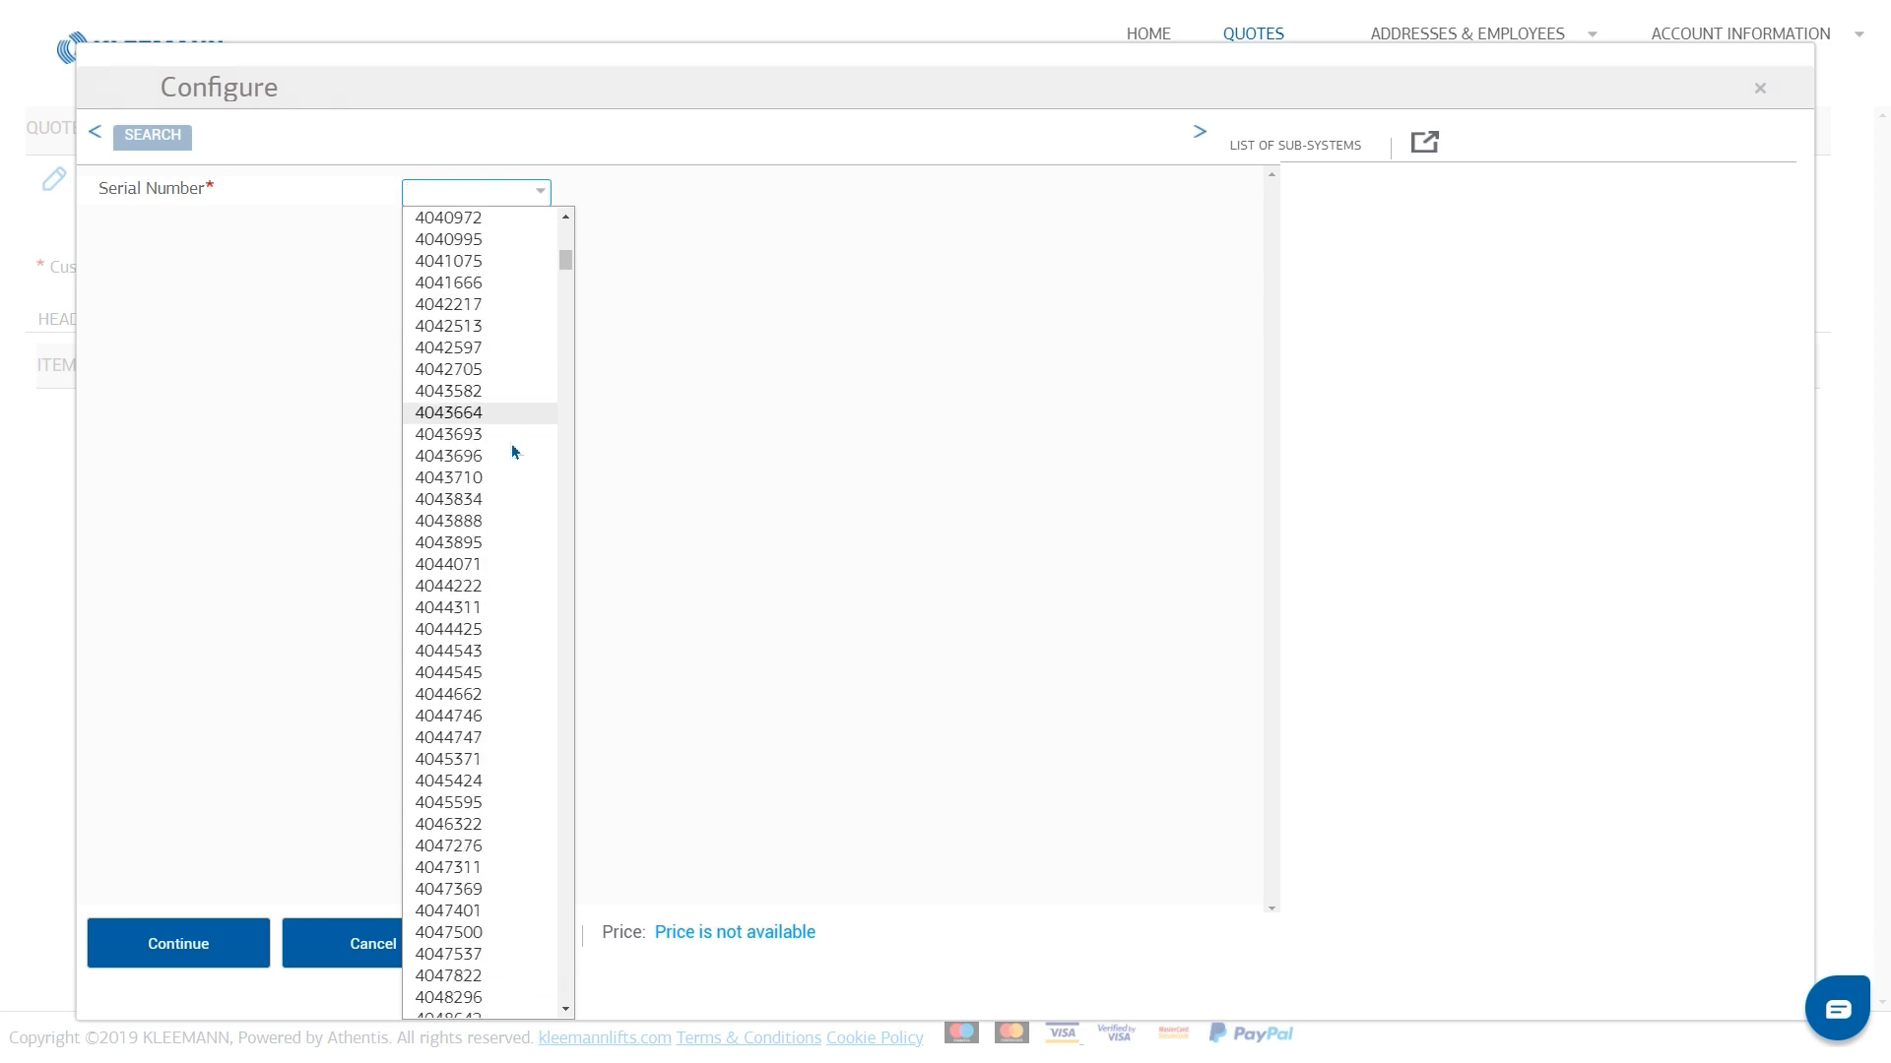
{"action": "left_click", "coordinate": [504, 555]}
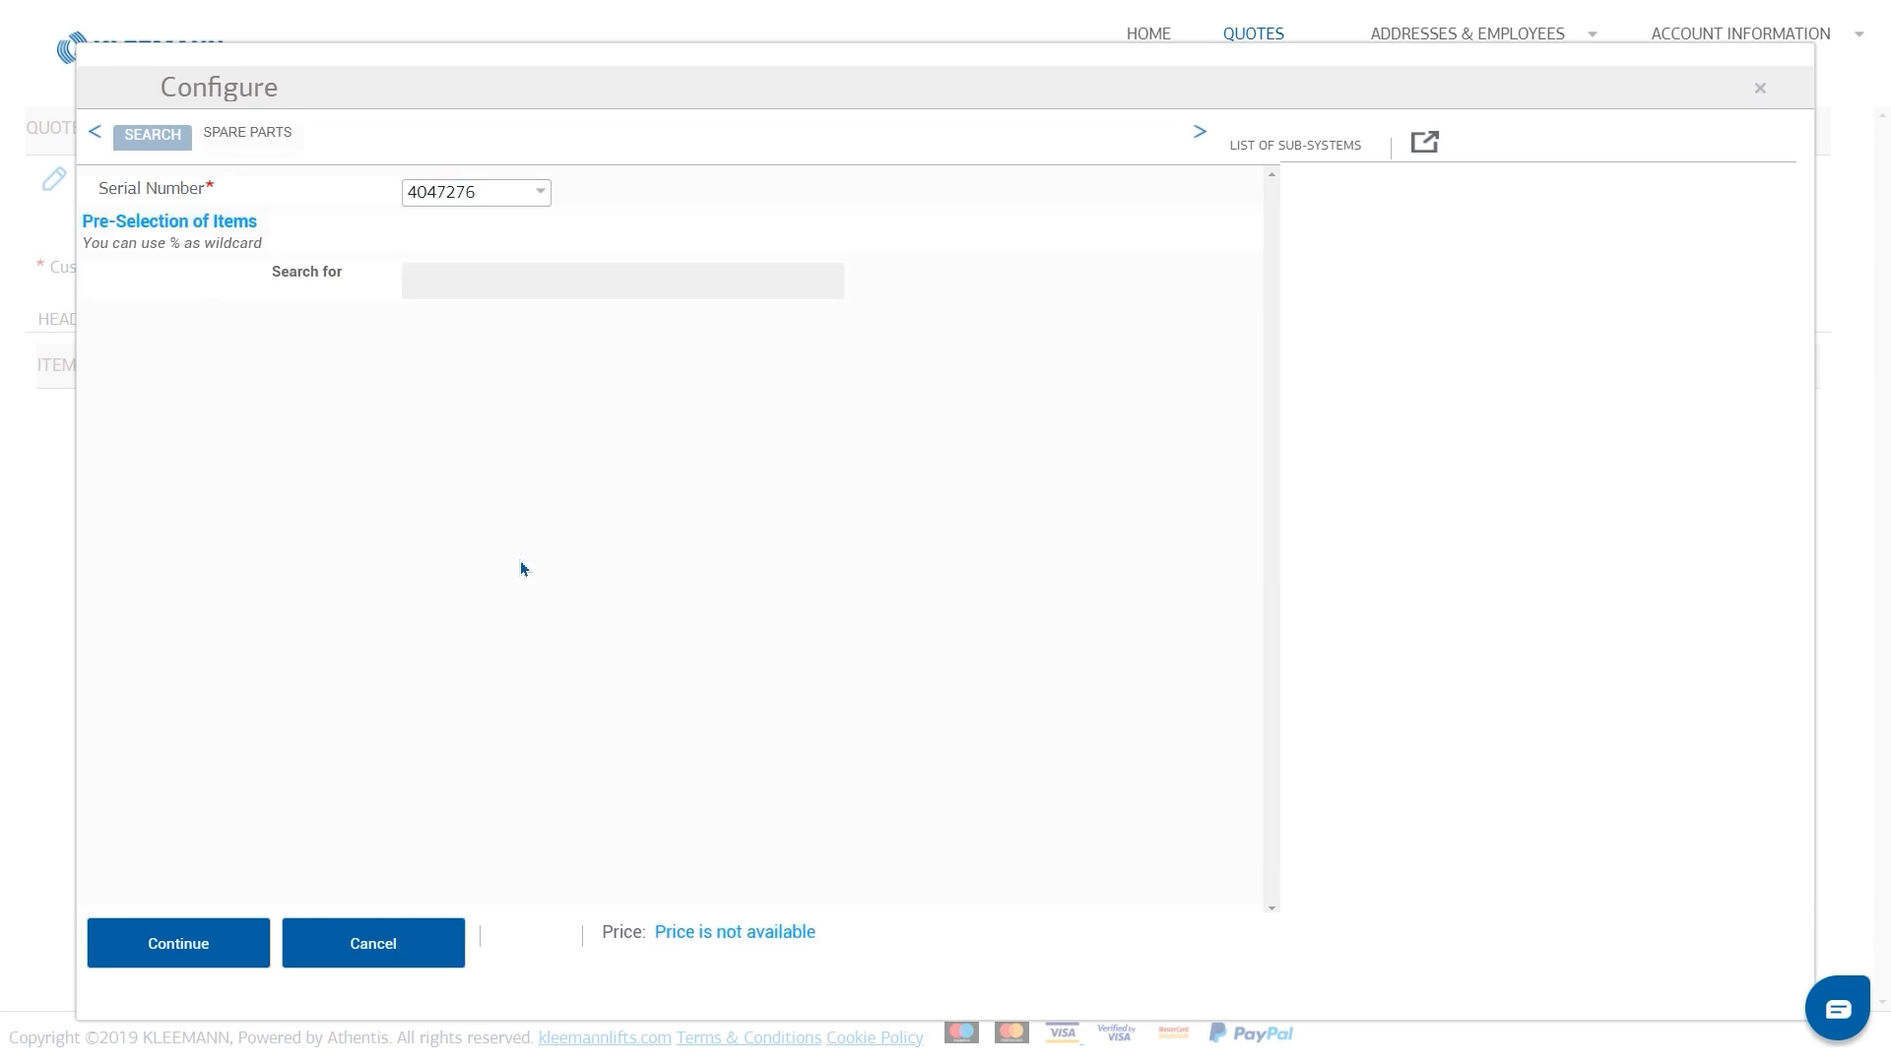
{"action": "left_click", "coordinate": [1260, 146]}
{"action": "left_click", "coordinate": [1219, 210]}
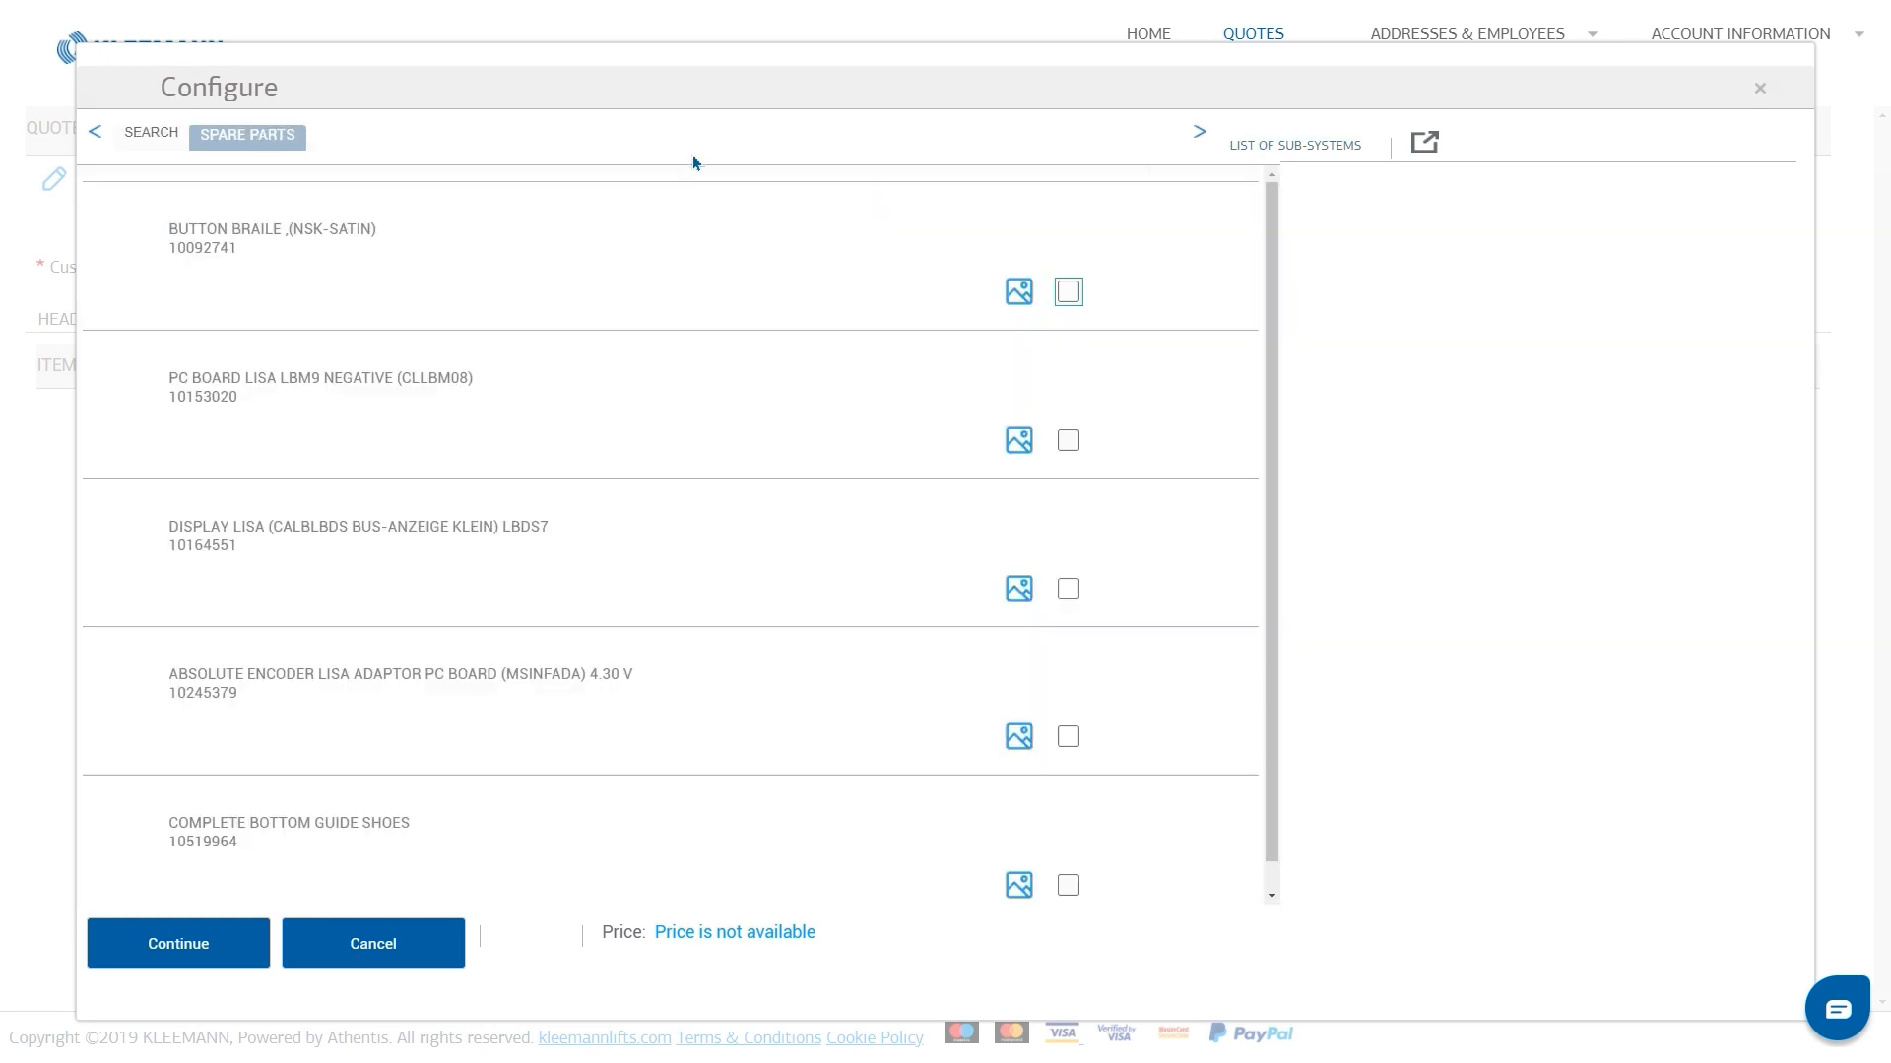
{"action": "scroll", "coordinate": [654, 430], "scroll_direction": "down", "scroll_amount": 1}
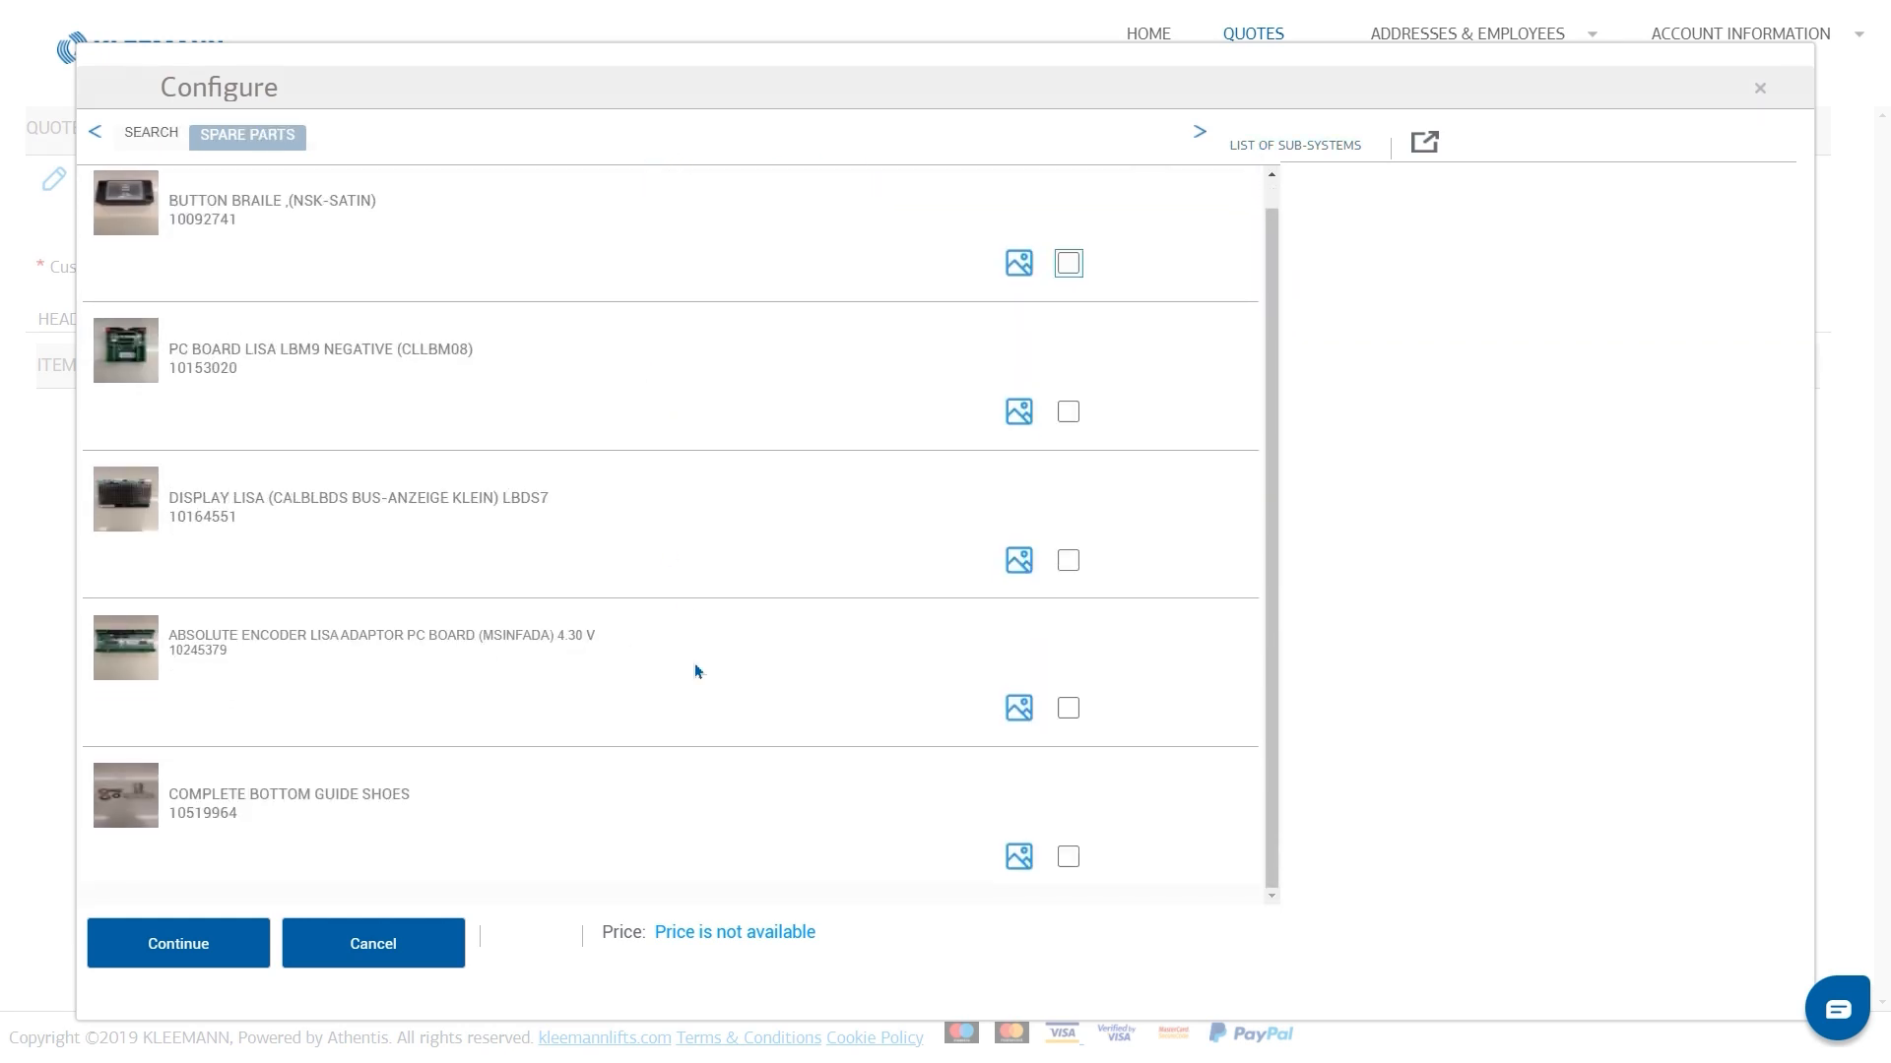
{"action": "left_click", "coordinate": [1759, 88]}
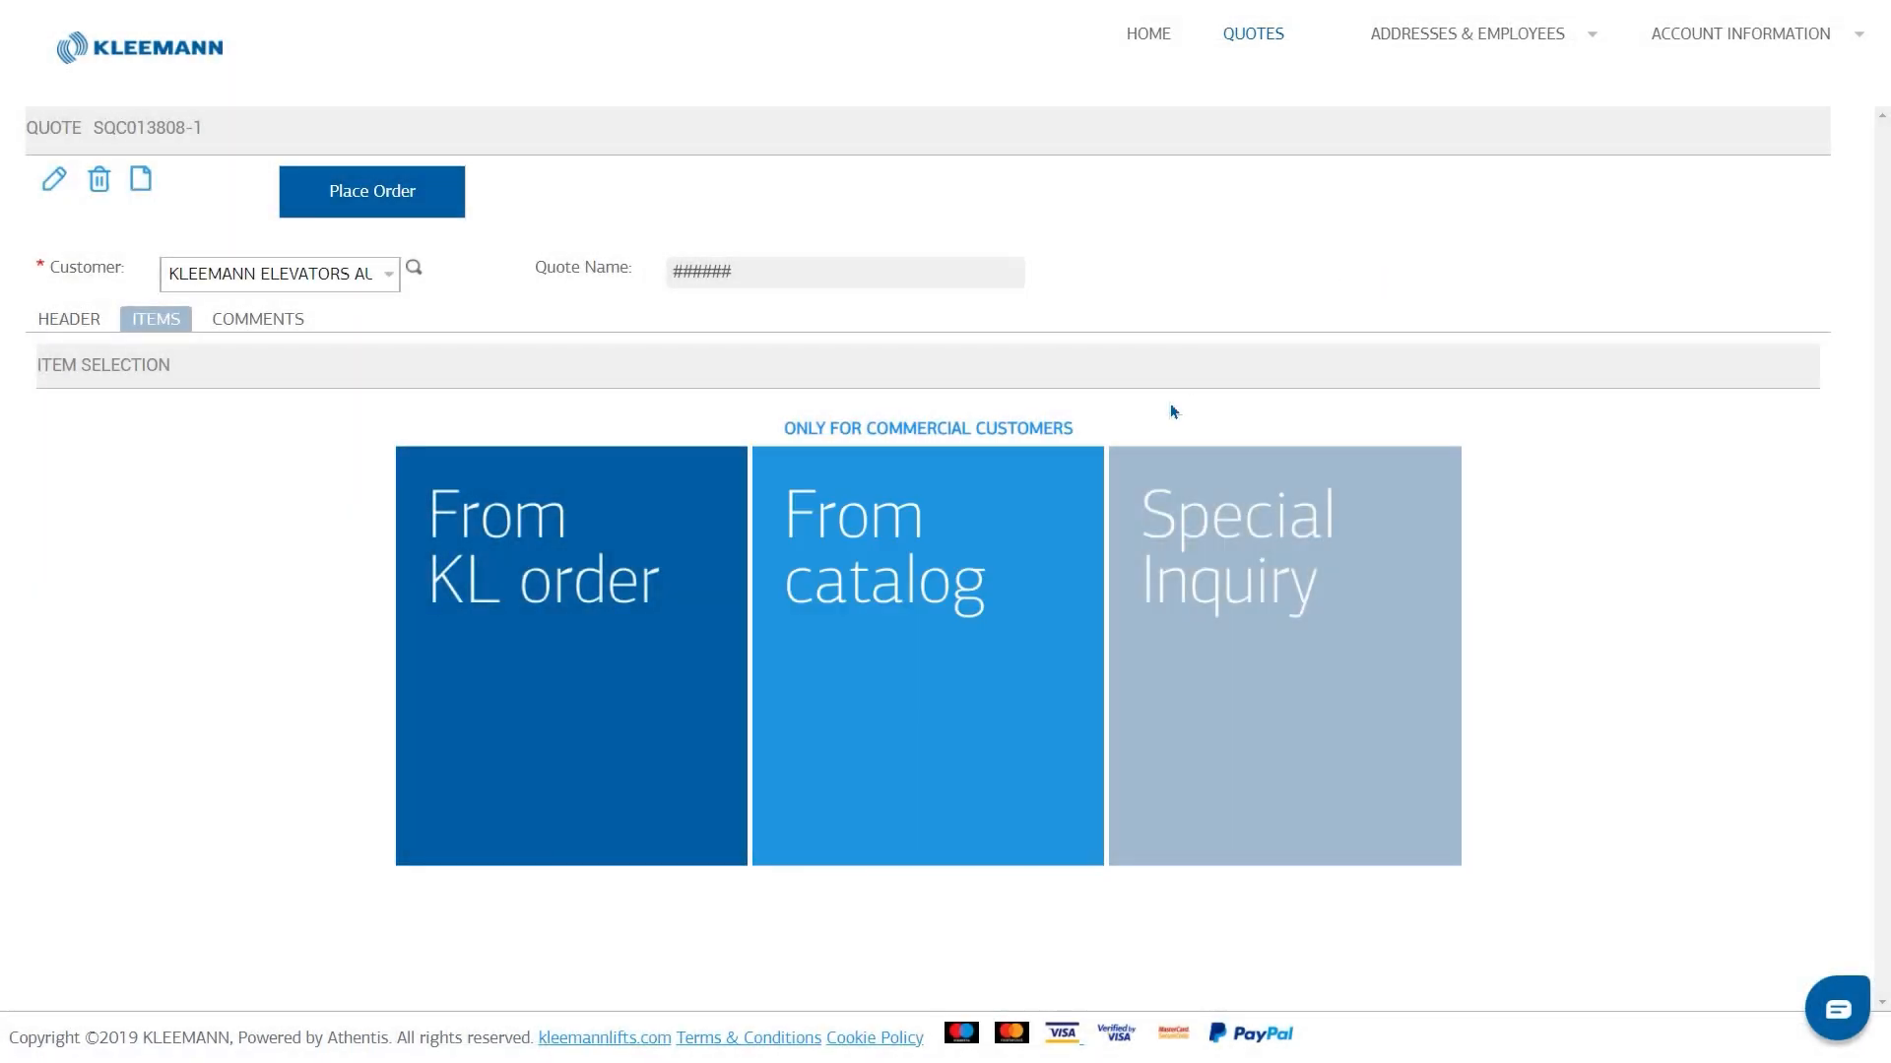
Look over the vertical lifting items in the catalogue and the blank special inquiry form, closing each without adding anything
{"action": "left_click", "coordinate": [887, 665]}
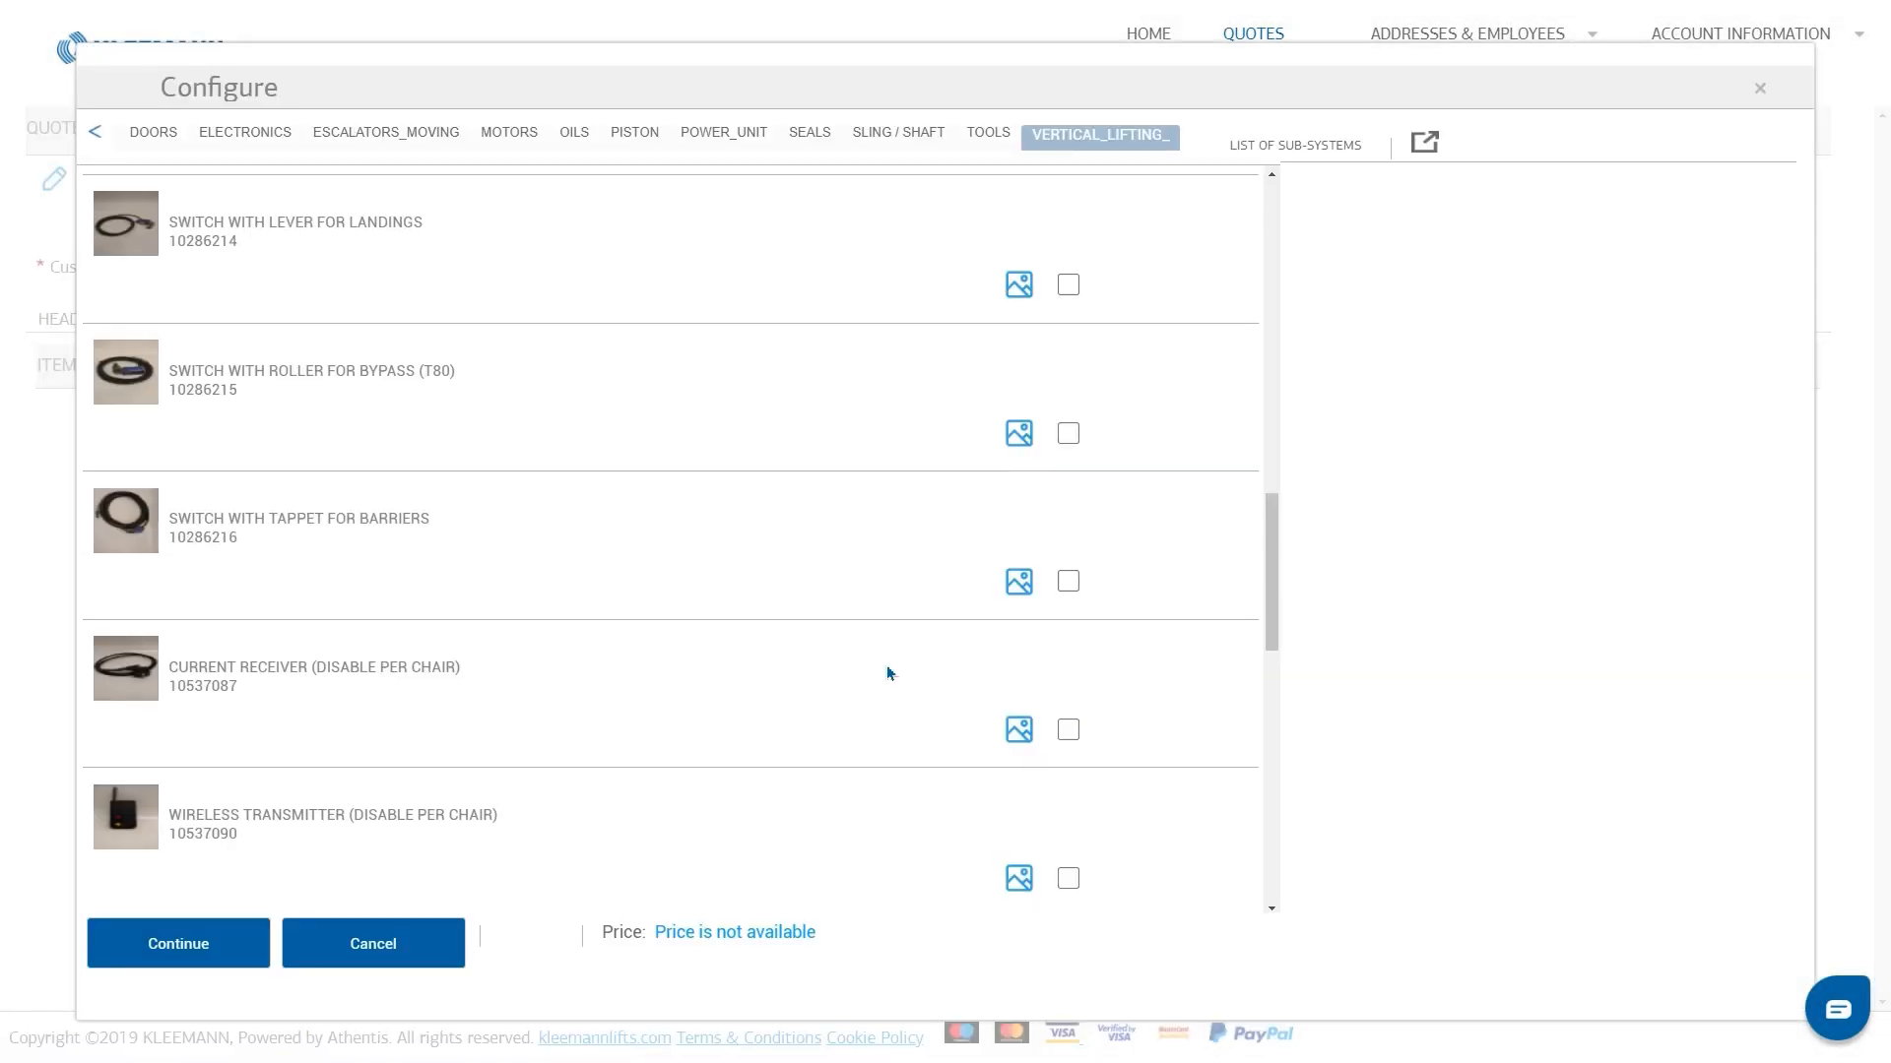
{"action": "scroll", "coordinate": [886, 670], "scroll_direction": "up", "scroll_amount": 5}
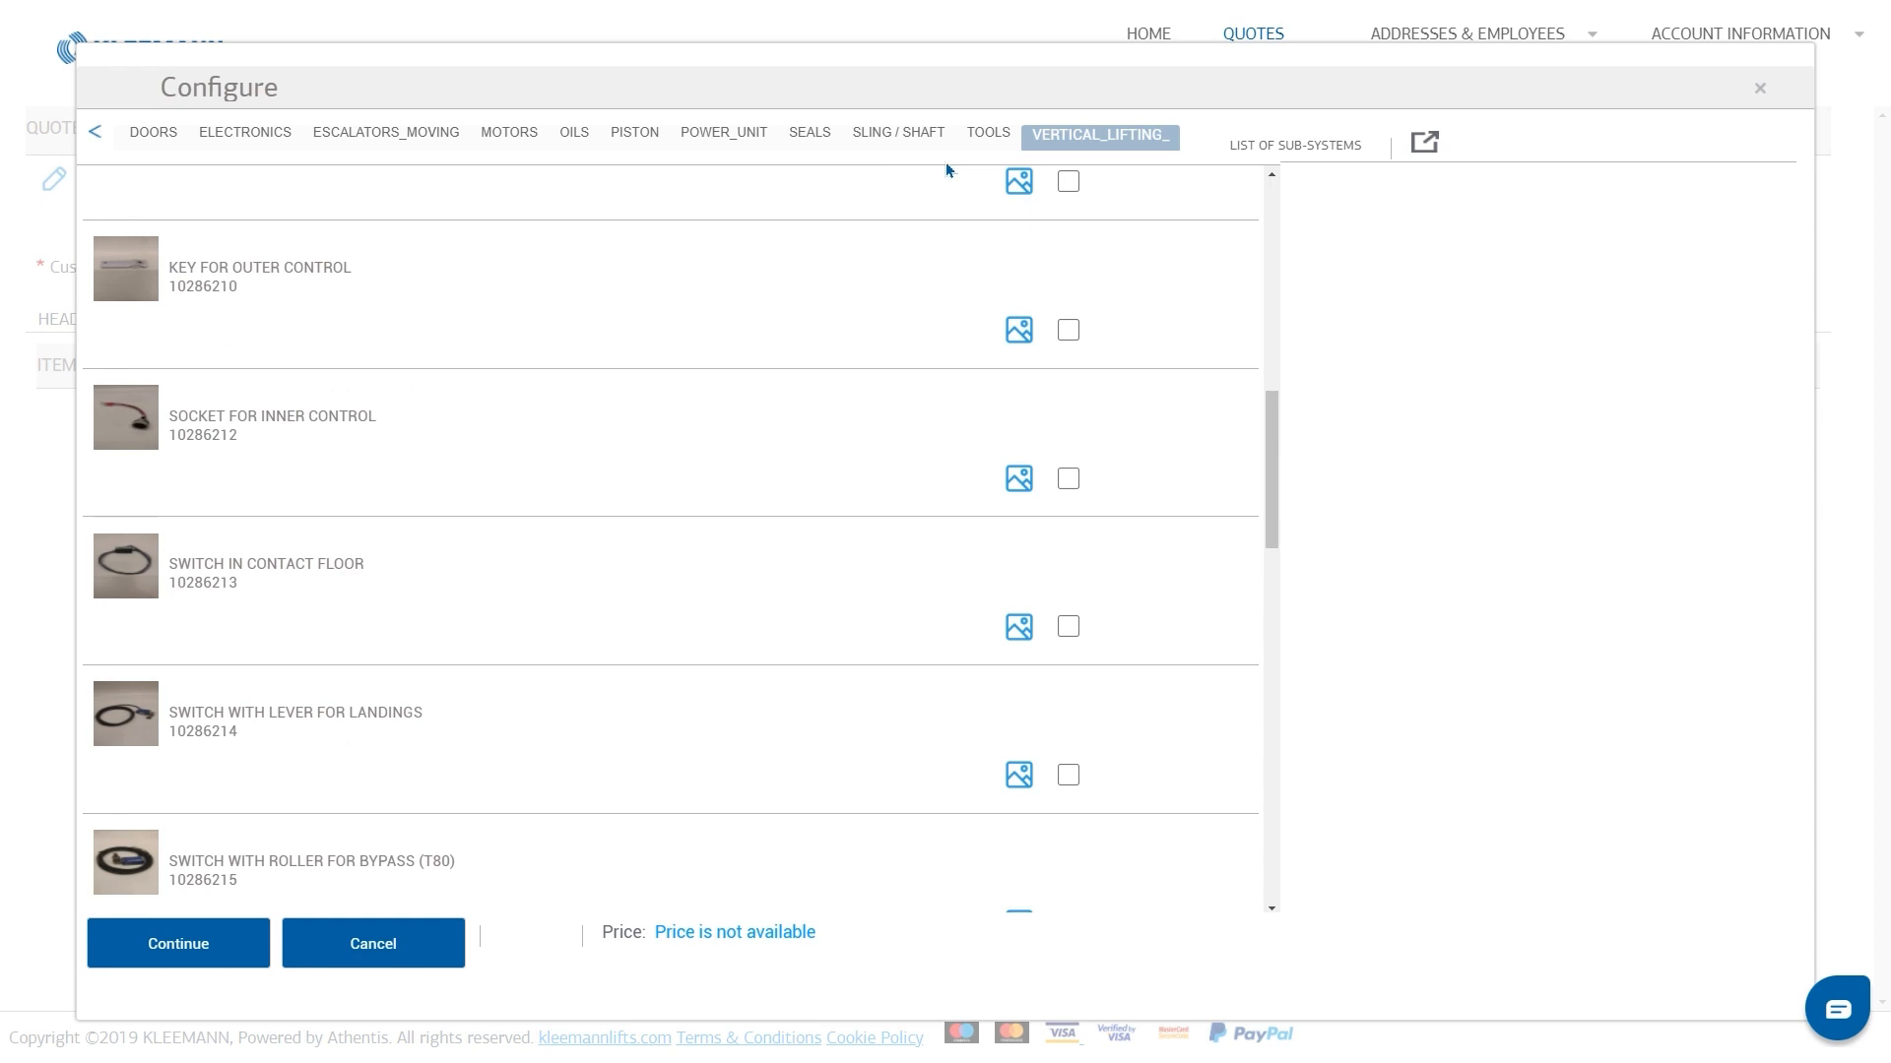
{"action": "left_click", "coordinate": [1761, 90]}
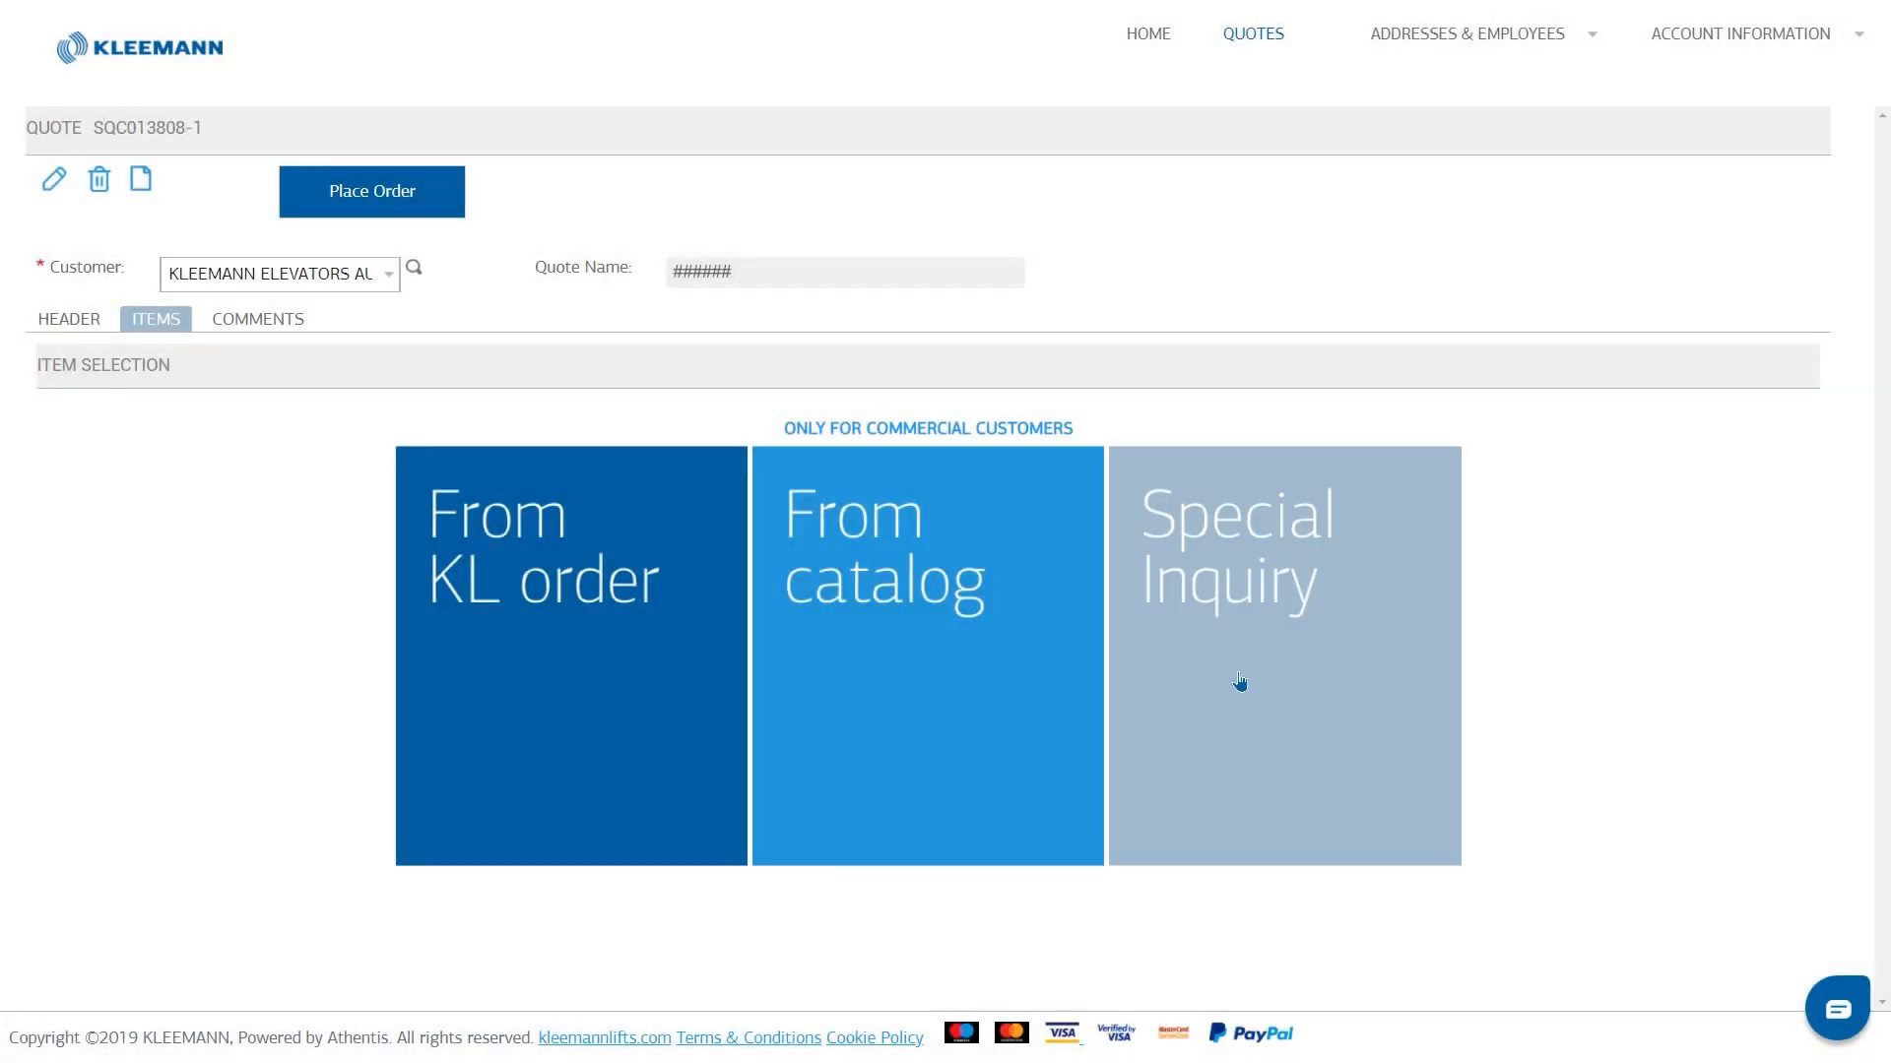
{"action": "left_click", "coordinate": [1239, 671]}
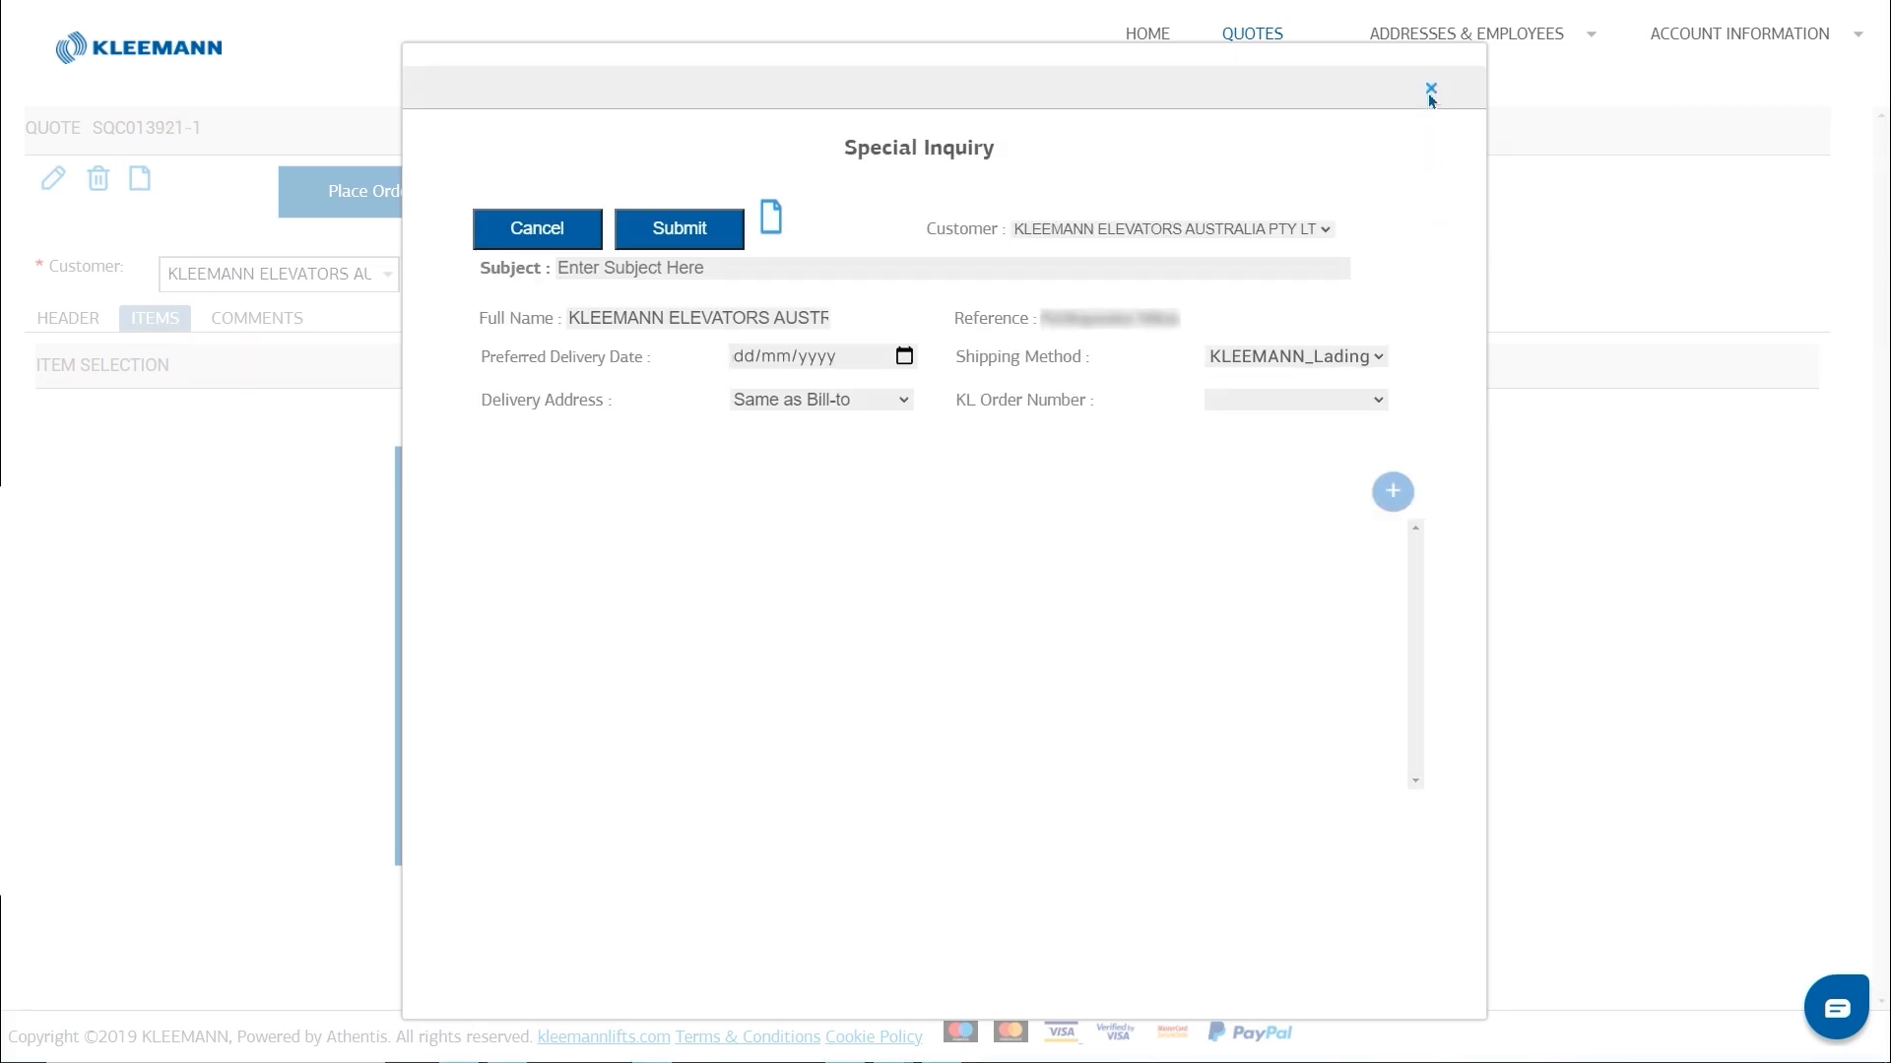
{"action": "left_click", "coordinate": [1431, 90]}
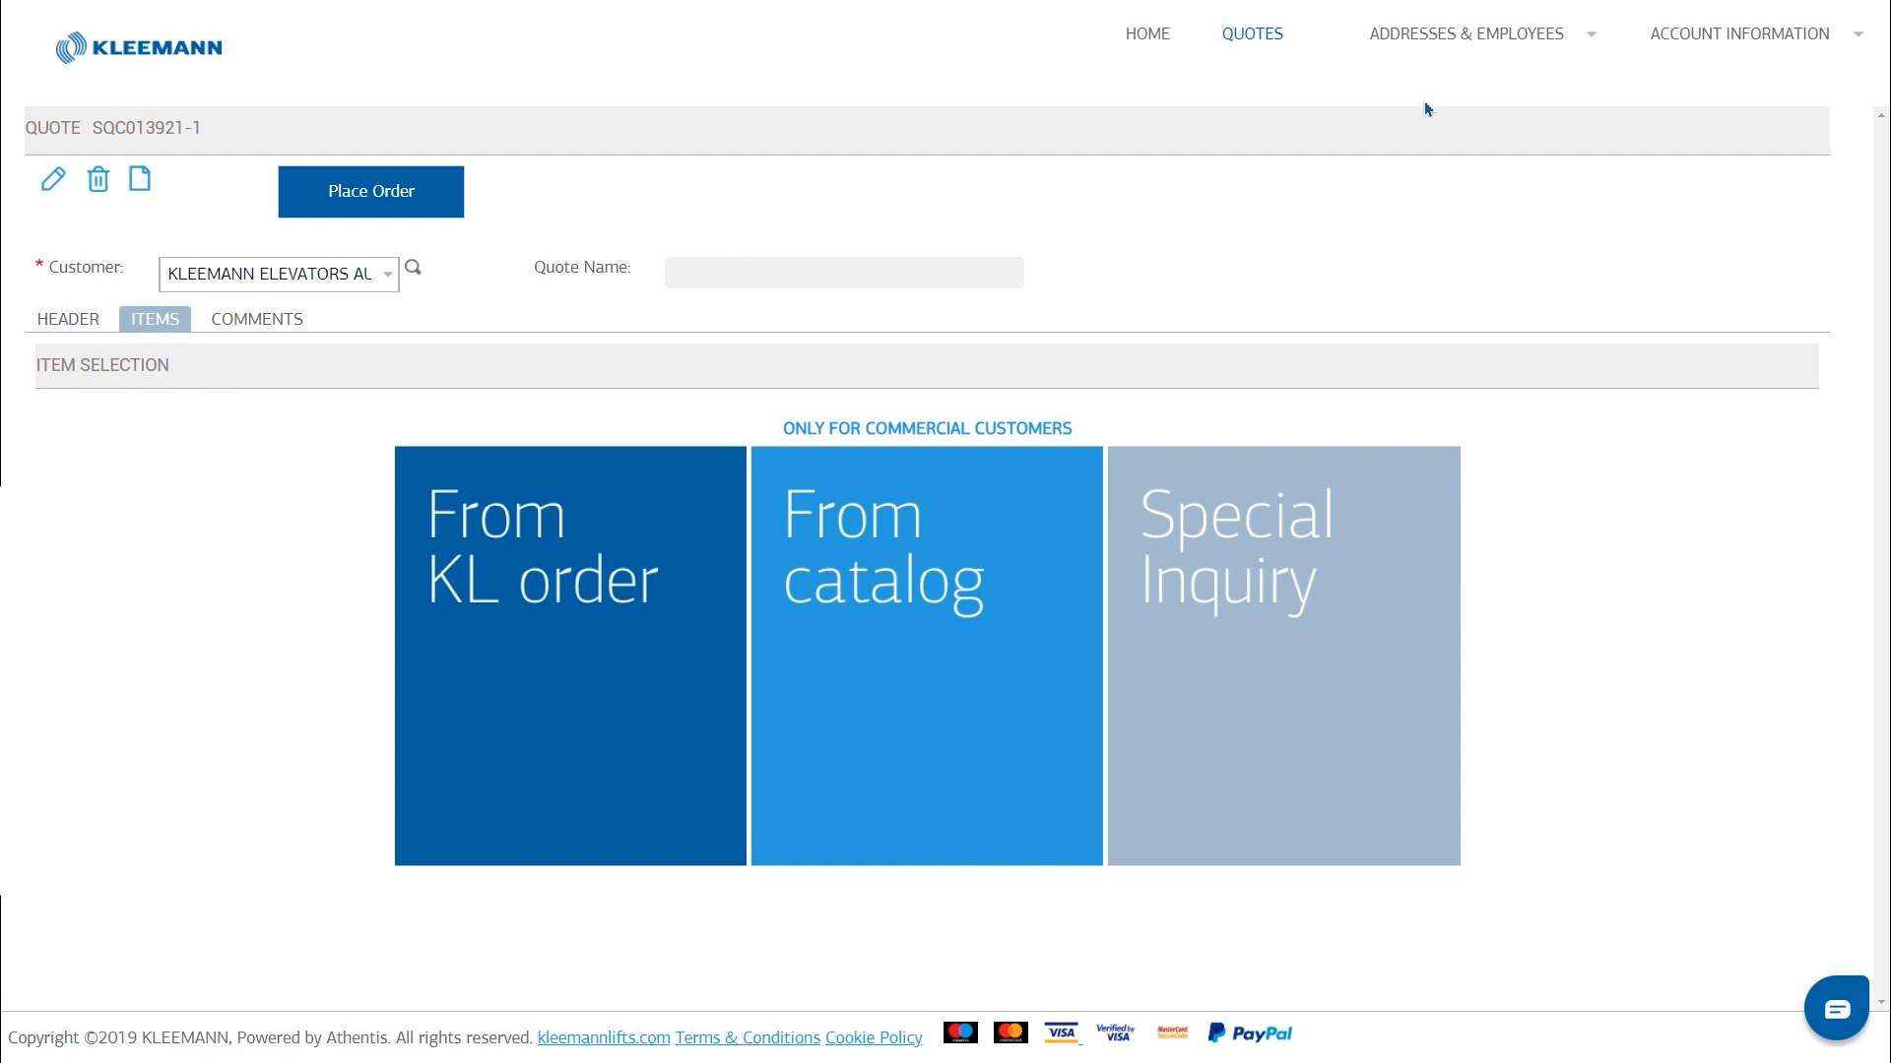
Search the catalogue for item 10044203 and view the guide shoe's picture and specifications
{"action": "left_click", "coordinate": [891, 715]}
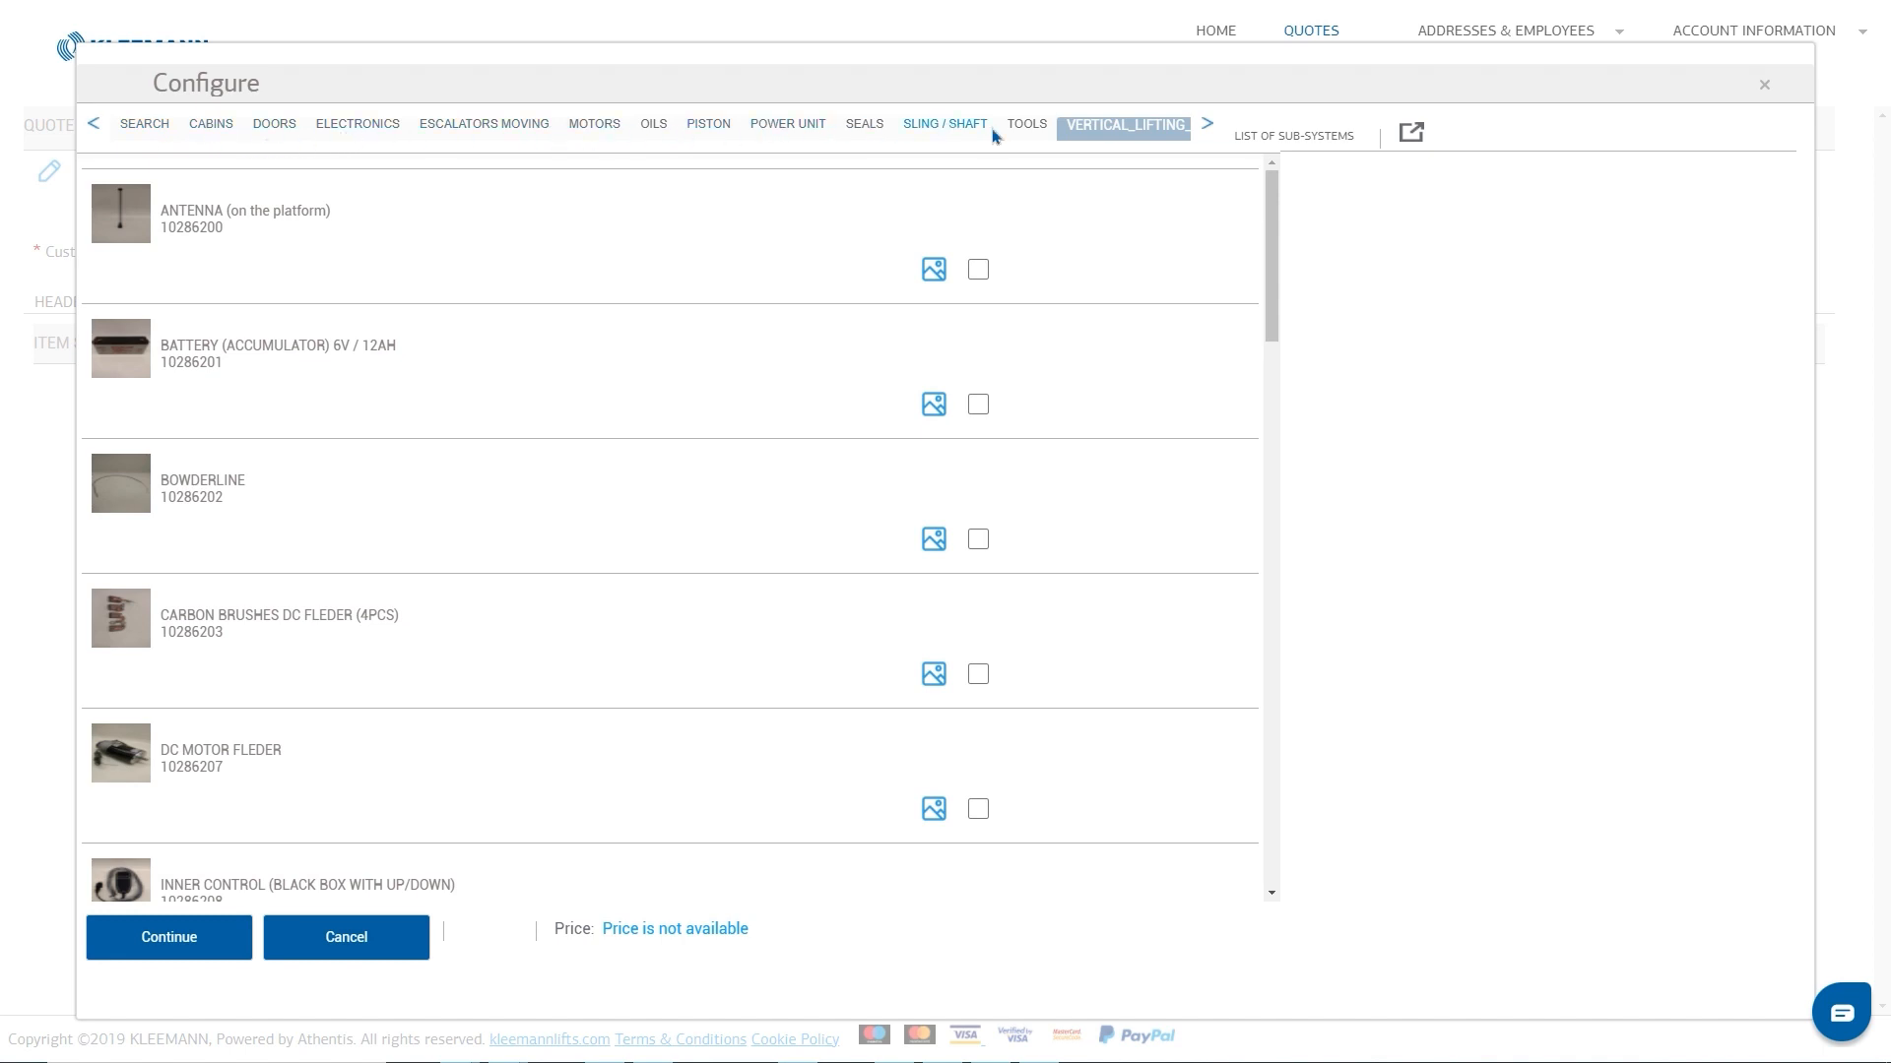
{"action": "left_click", "coordinate": [154, 130]}
{"action": "left_click", "coordinate": [399, 218]}
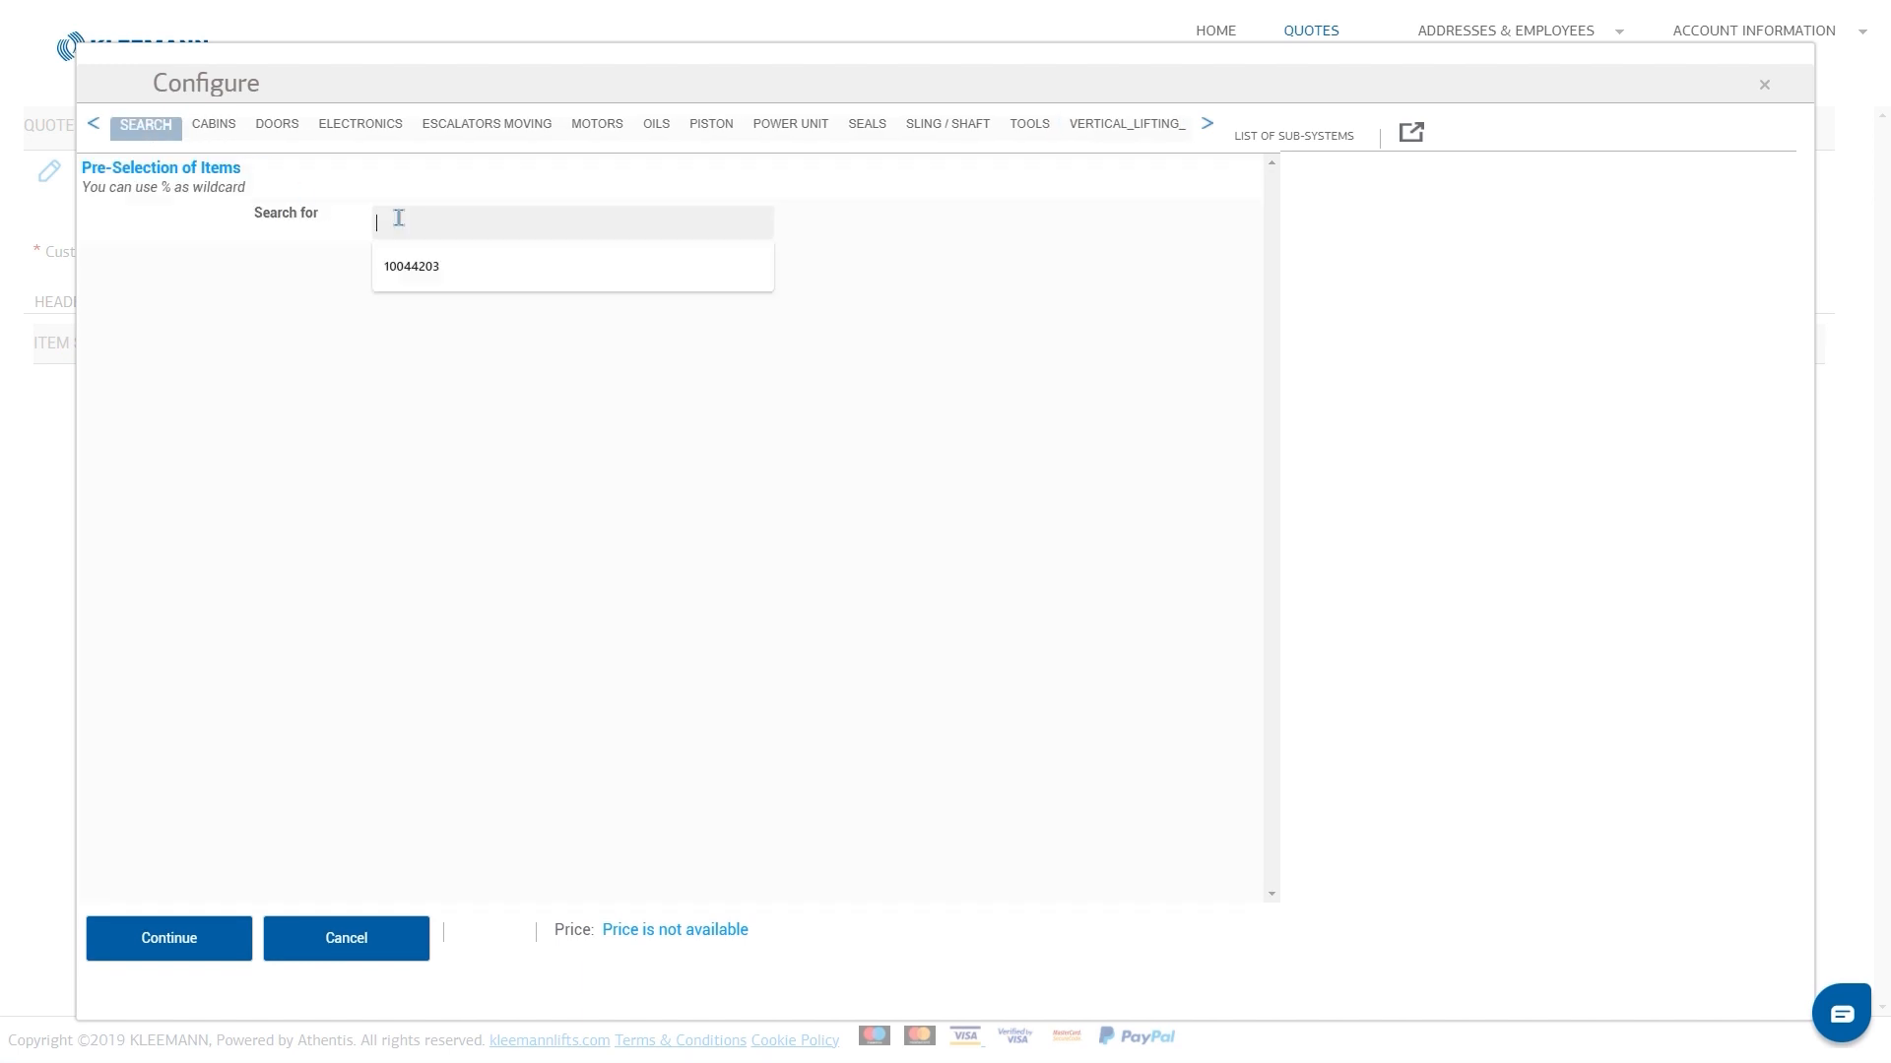
{"action": "type", "text": "10144203"}
{"action": "key", "text": "Return"}
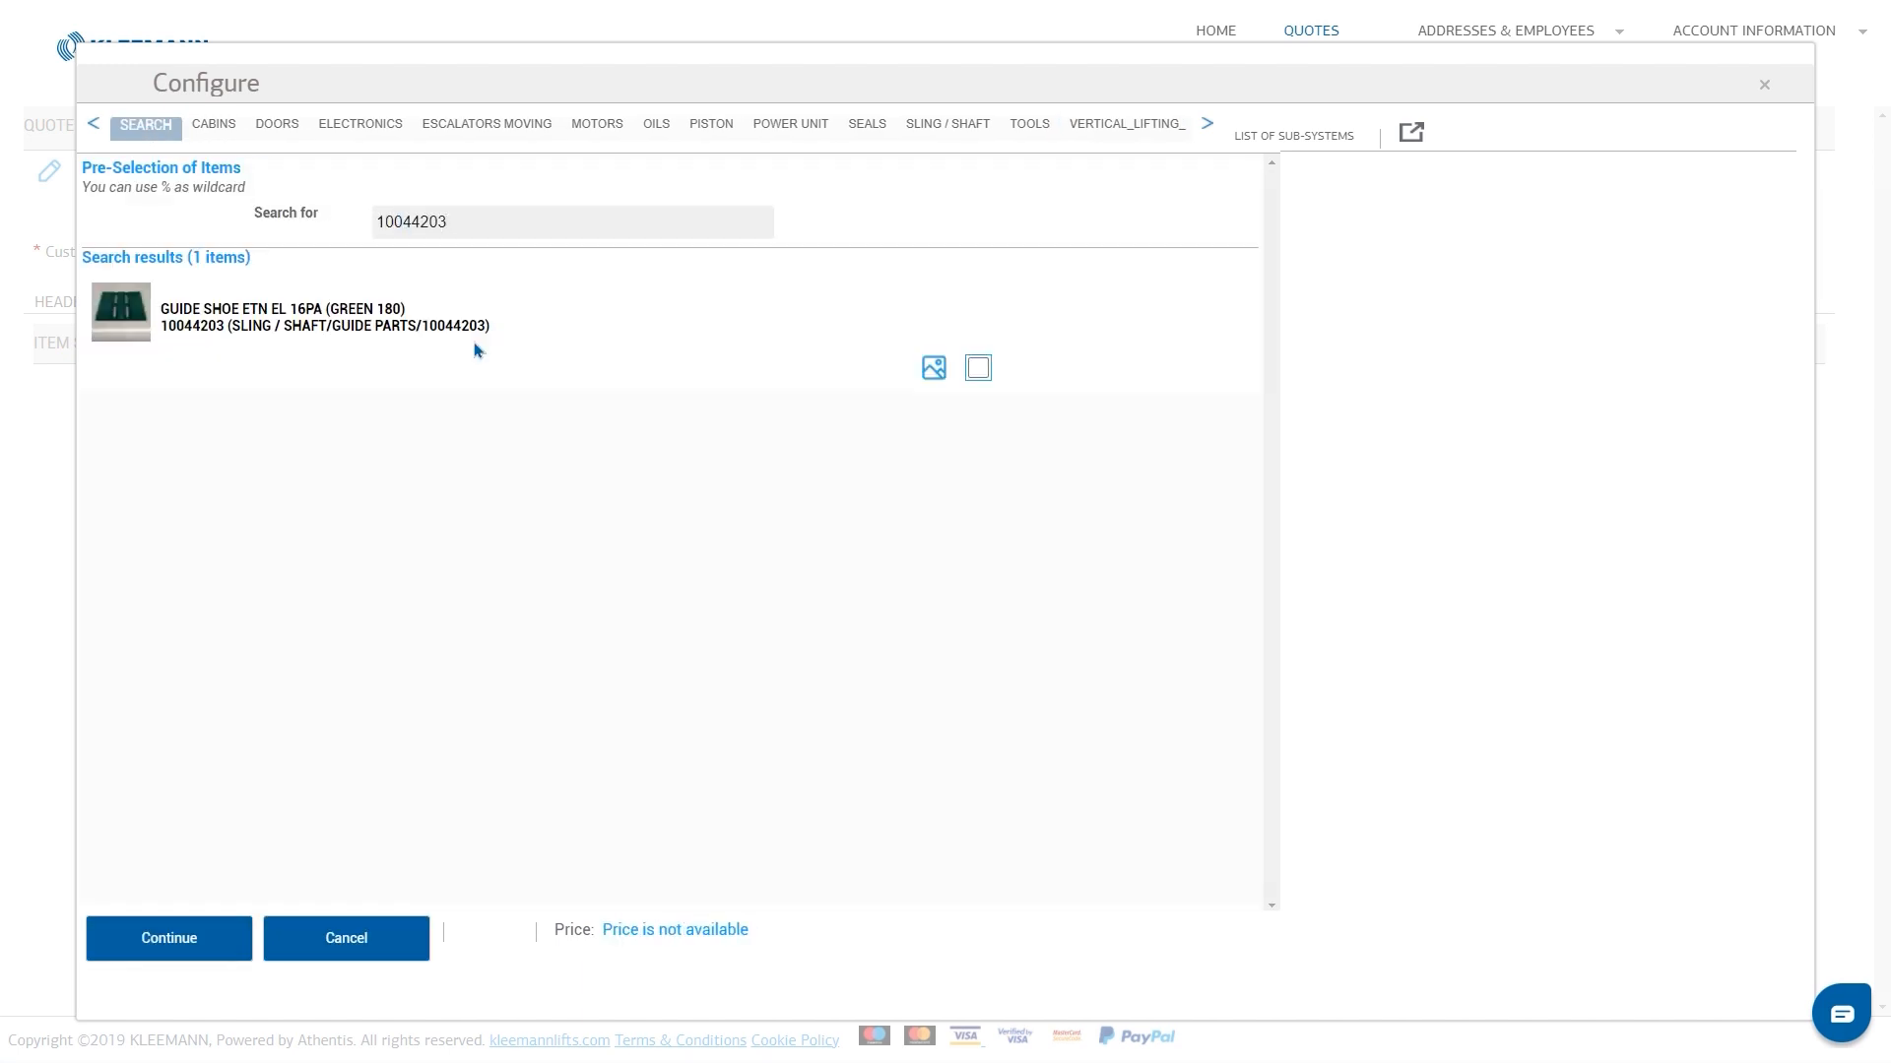
{"action": "left_click", "coordinate": [932, 374]}
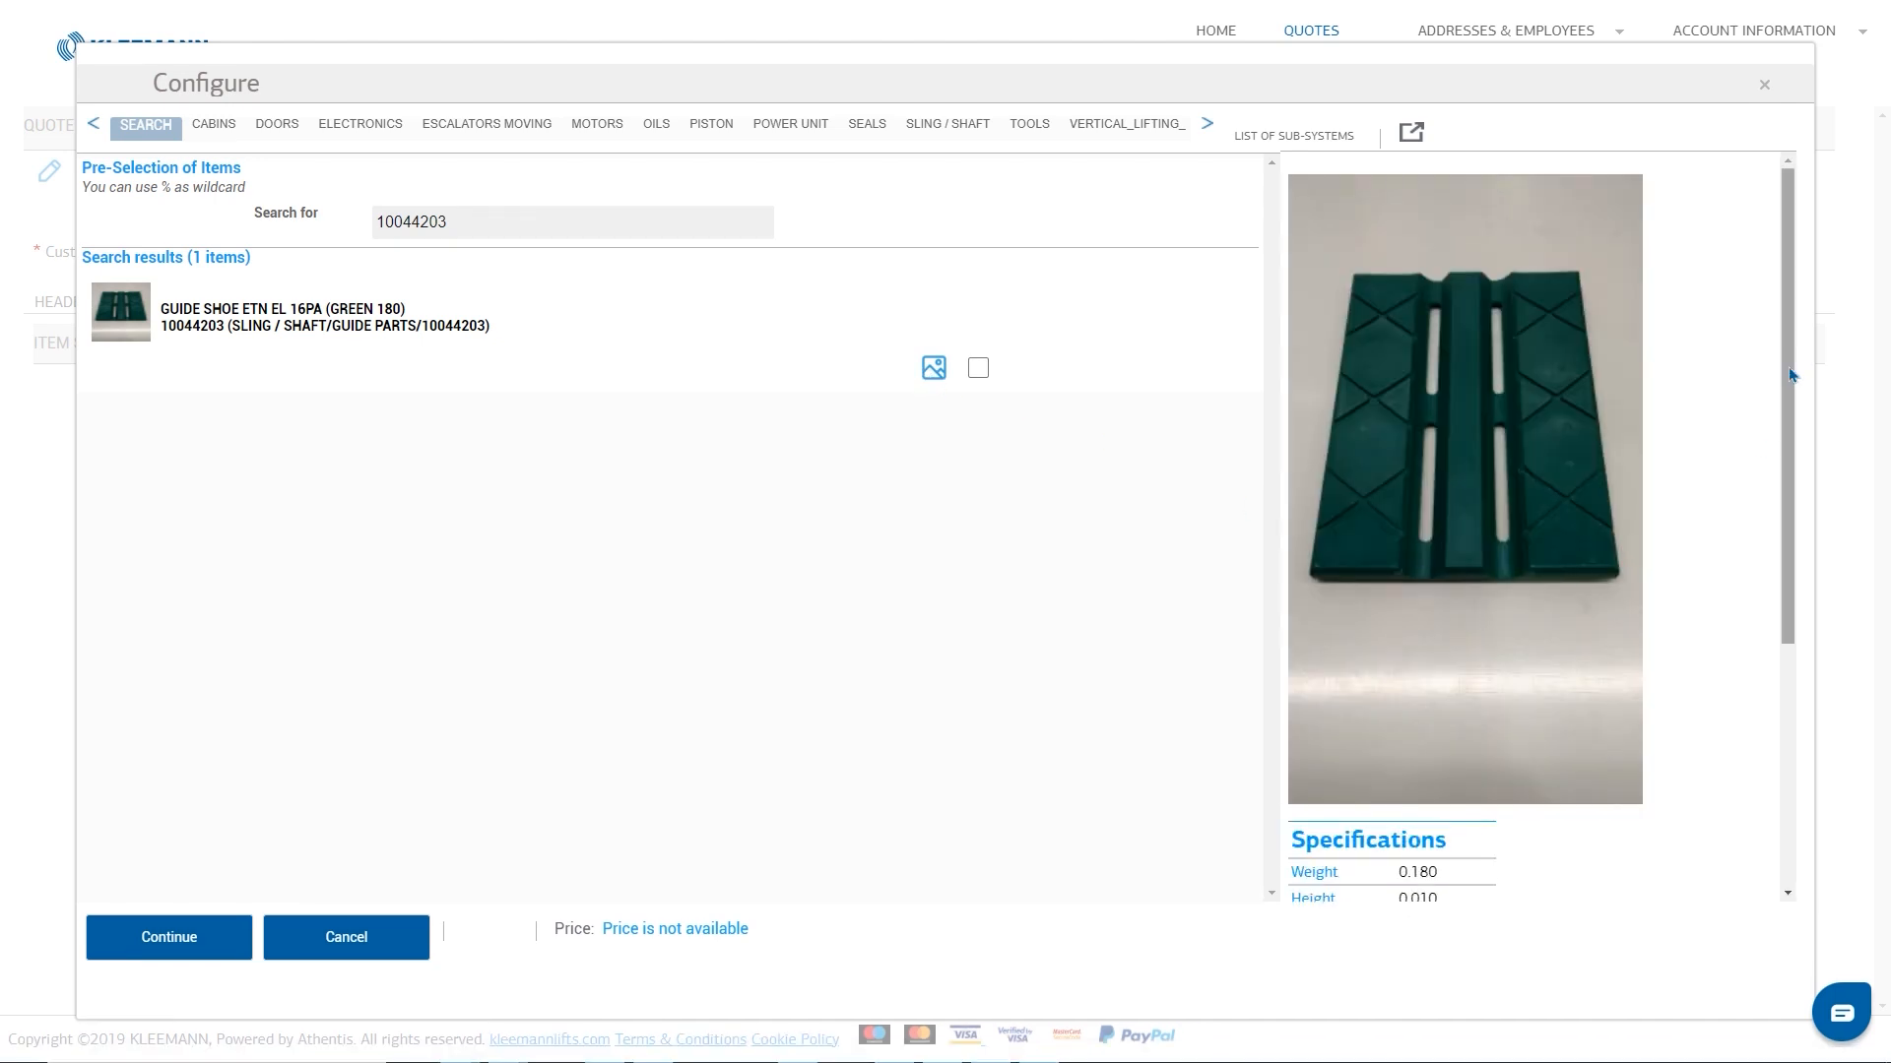
{"action": "left_click_drag", "start_coordinate": [1788, 374], "coordinate": [1820, 627]}
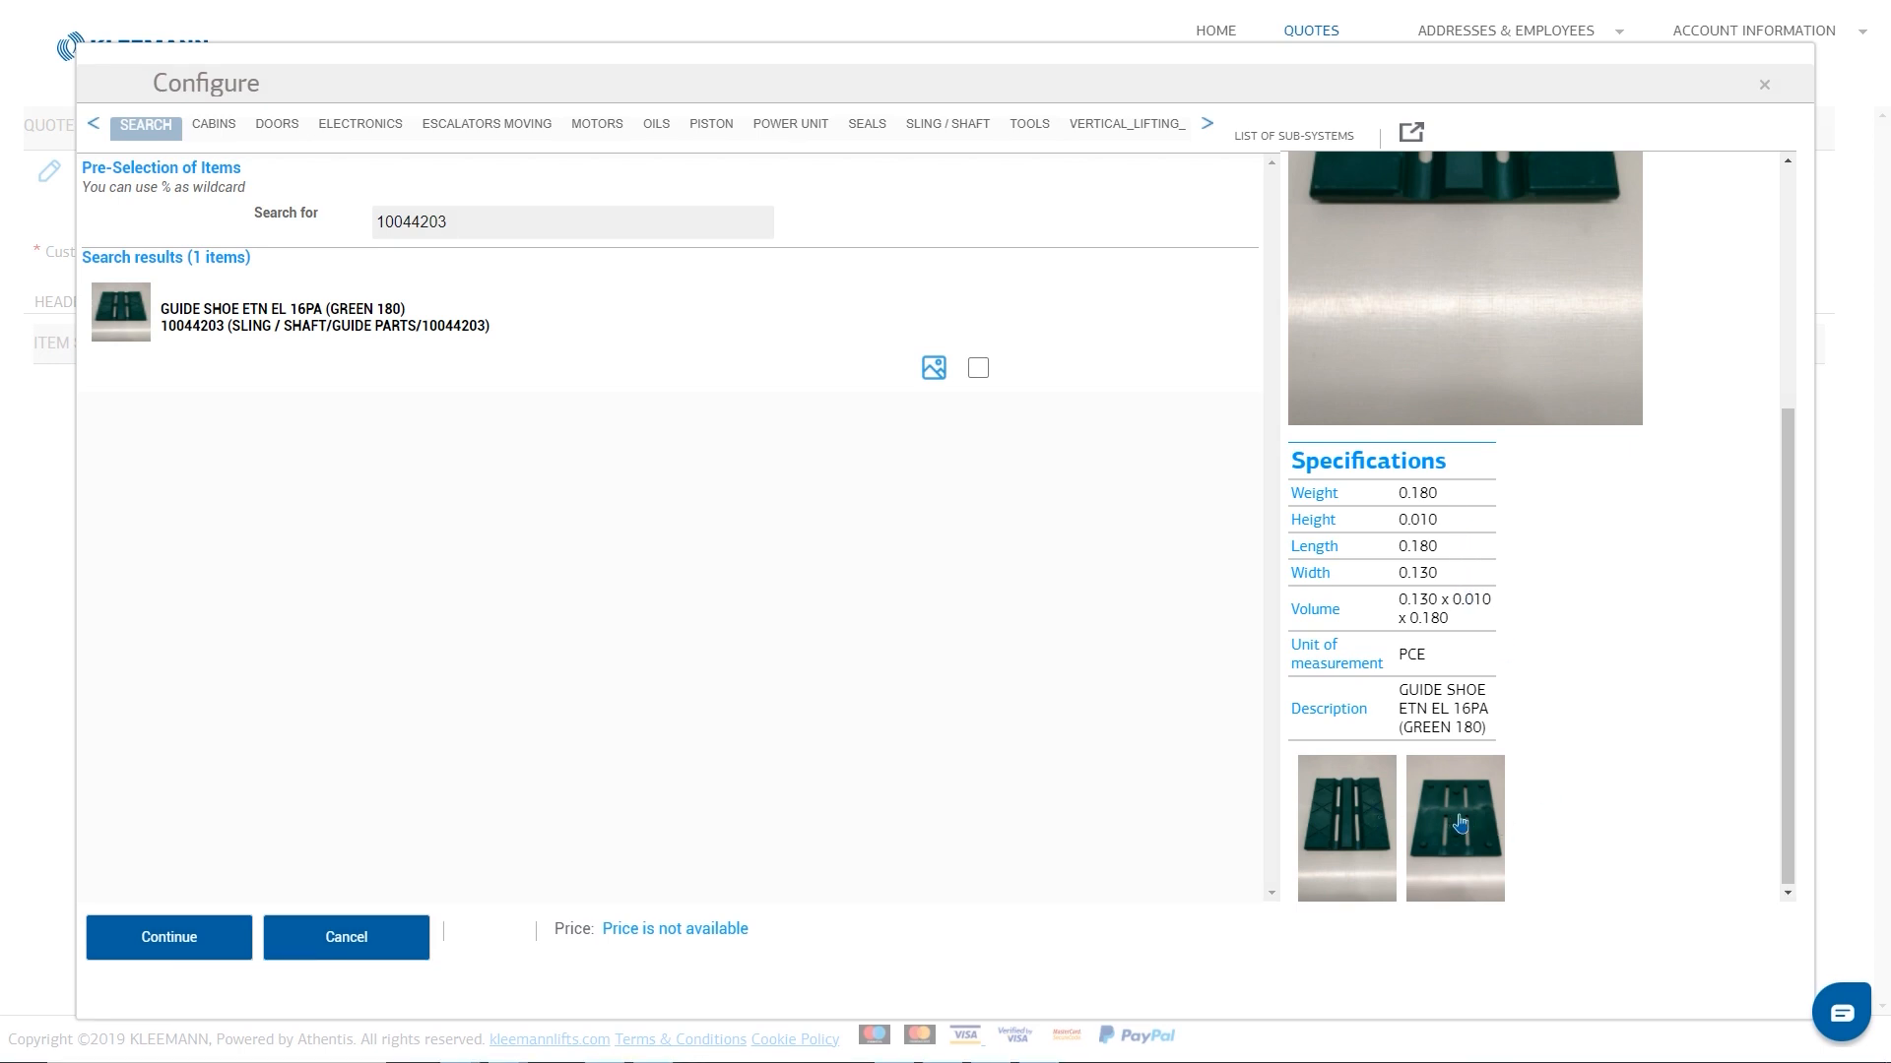
Add the guide shoe found in the catalogue to the quote with the note "Please note PO number on the package"
{"action": "left_click", "coordinate": [980, 371]}
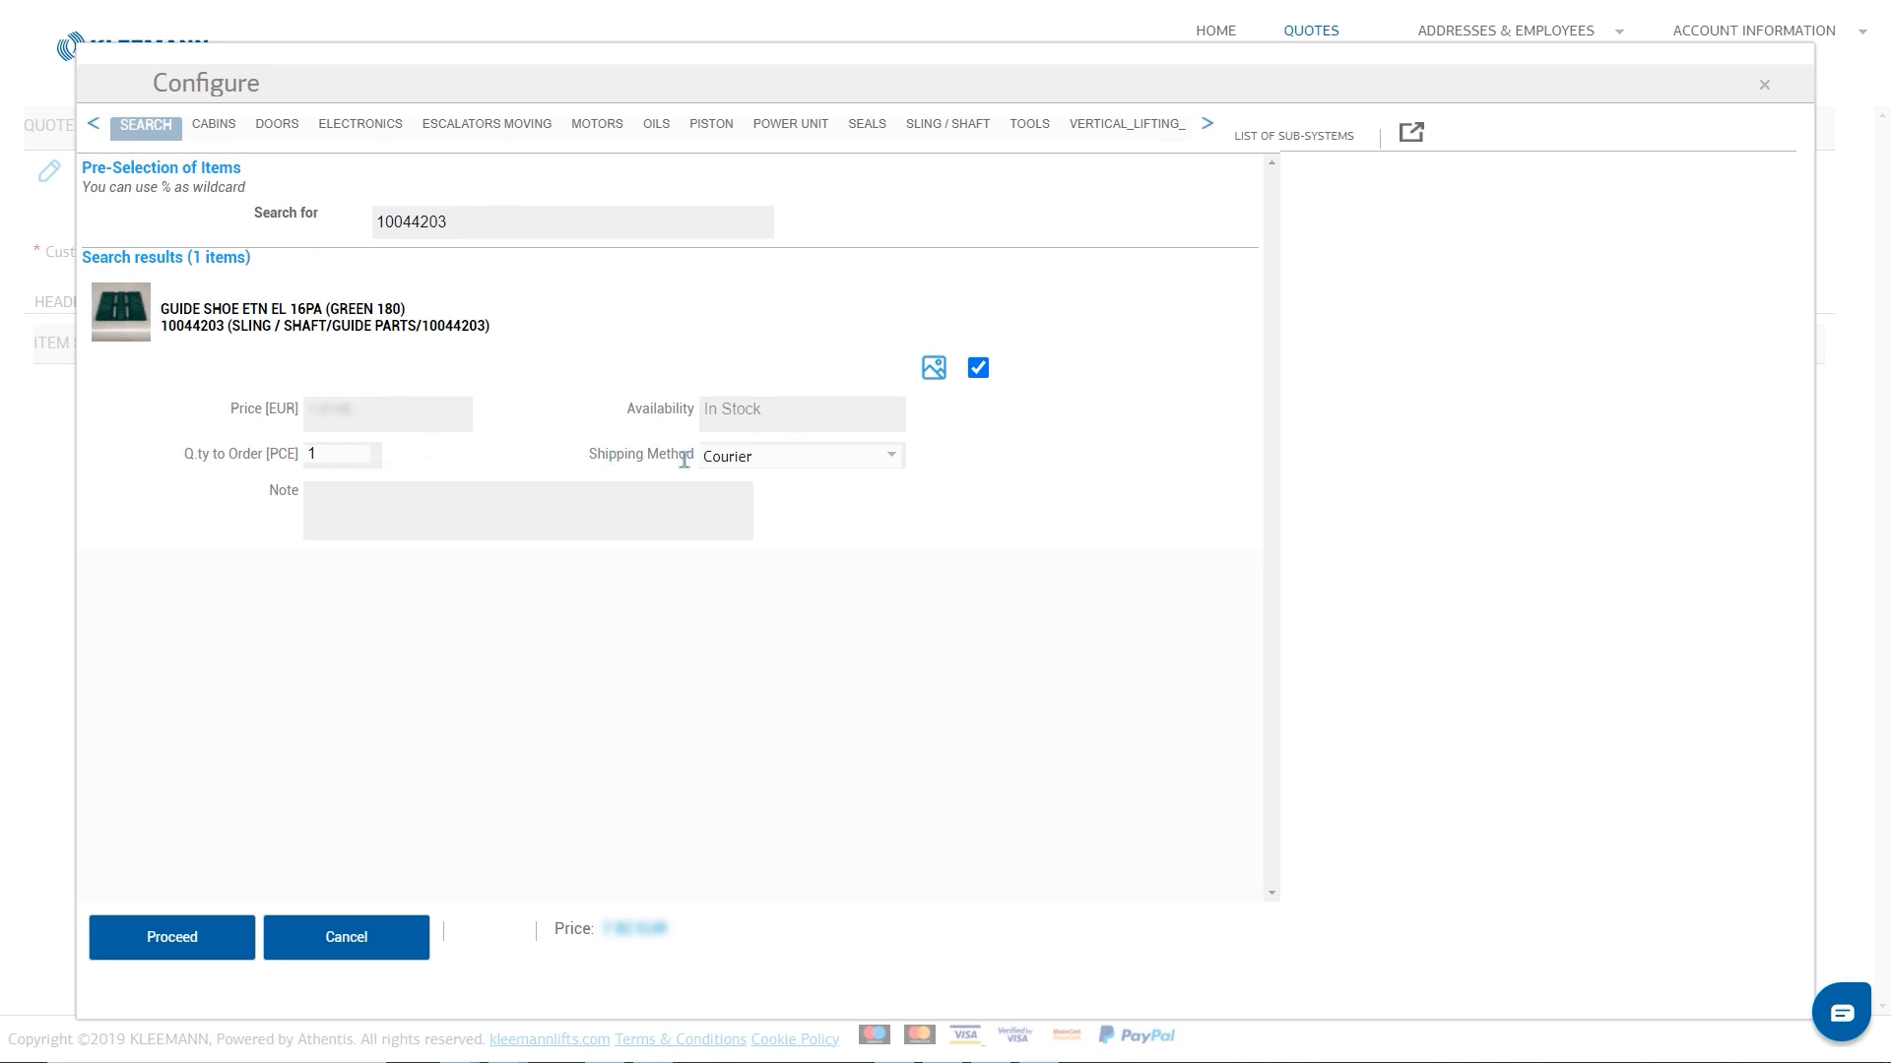
{"action": "left_click", "coordinate": [503, 516]}
{"action": "type", "text": "Please note PO nu"}
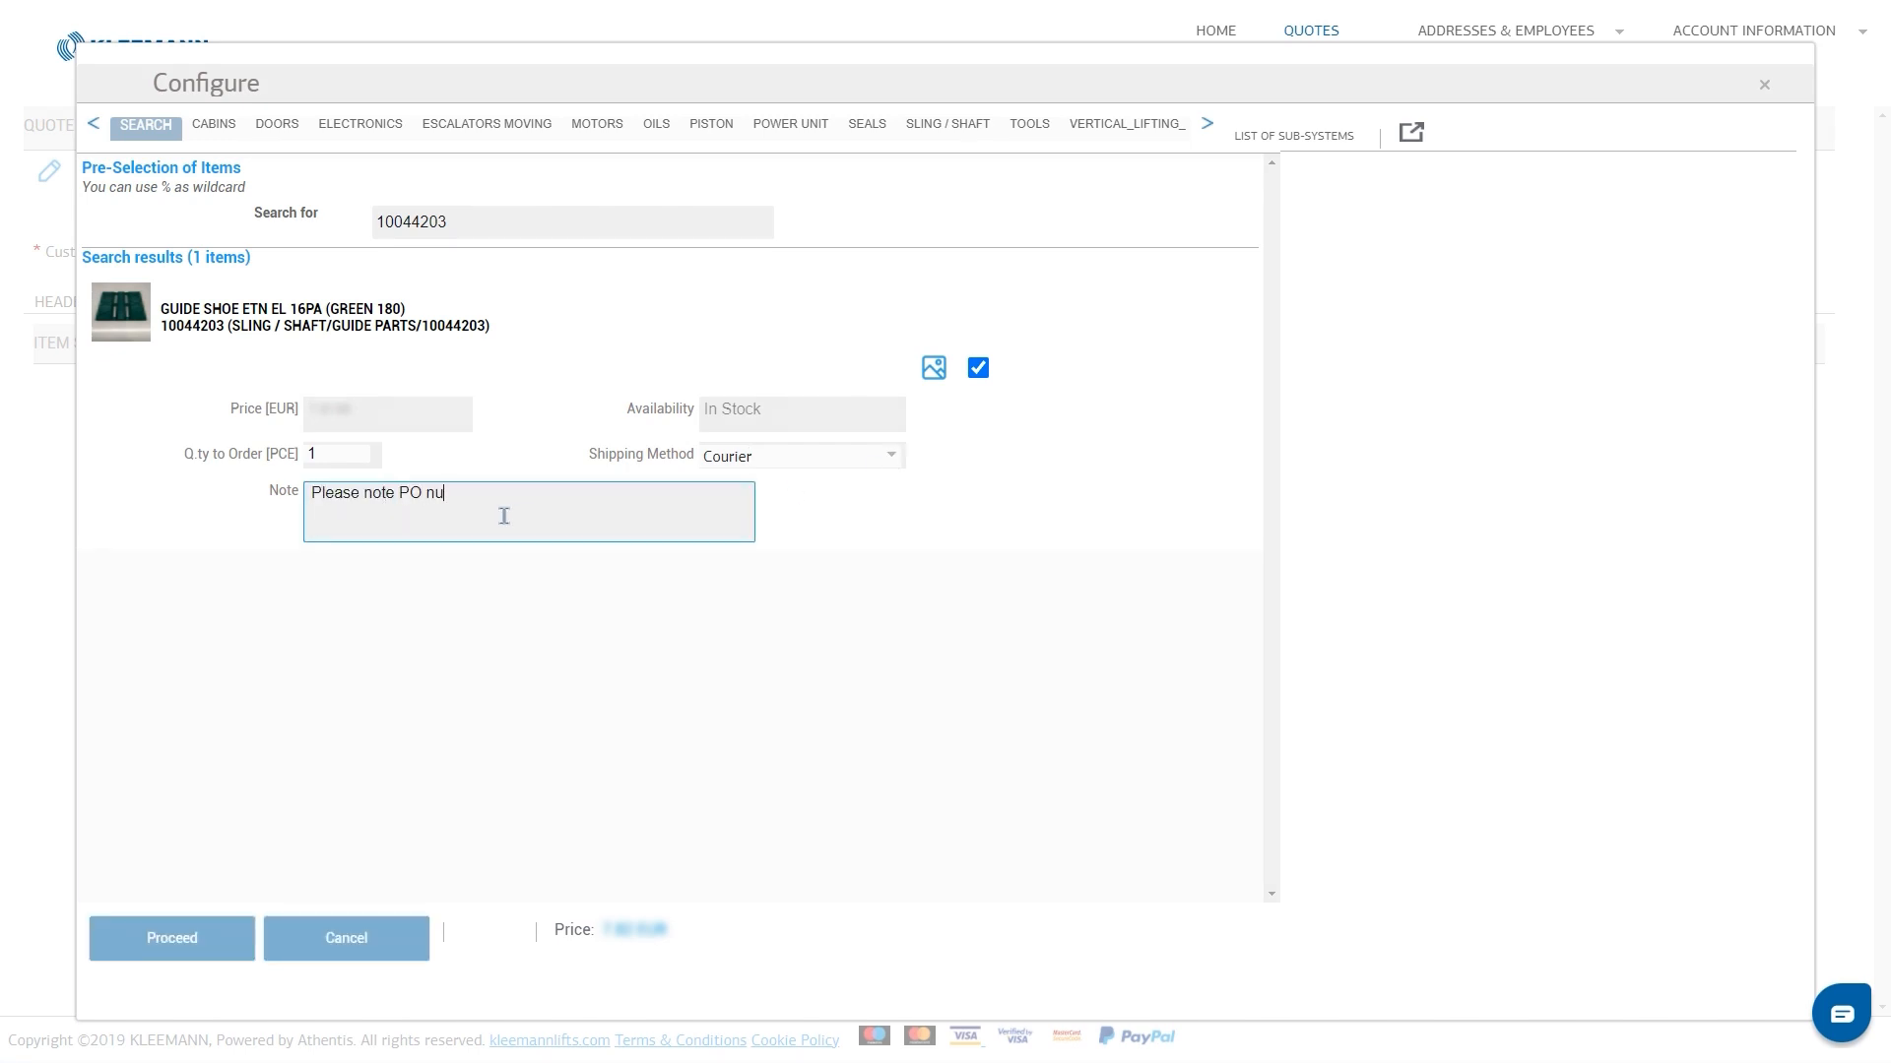
{"action": "type", "text": "mber on the package"}
{"action": "left_click", "coordinate": [527, 594]}
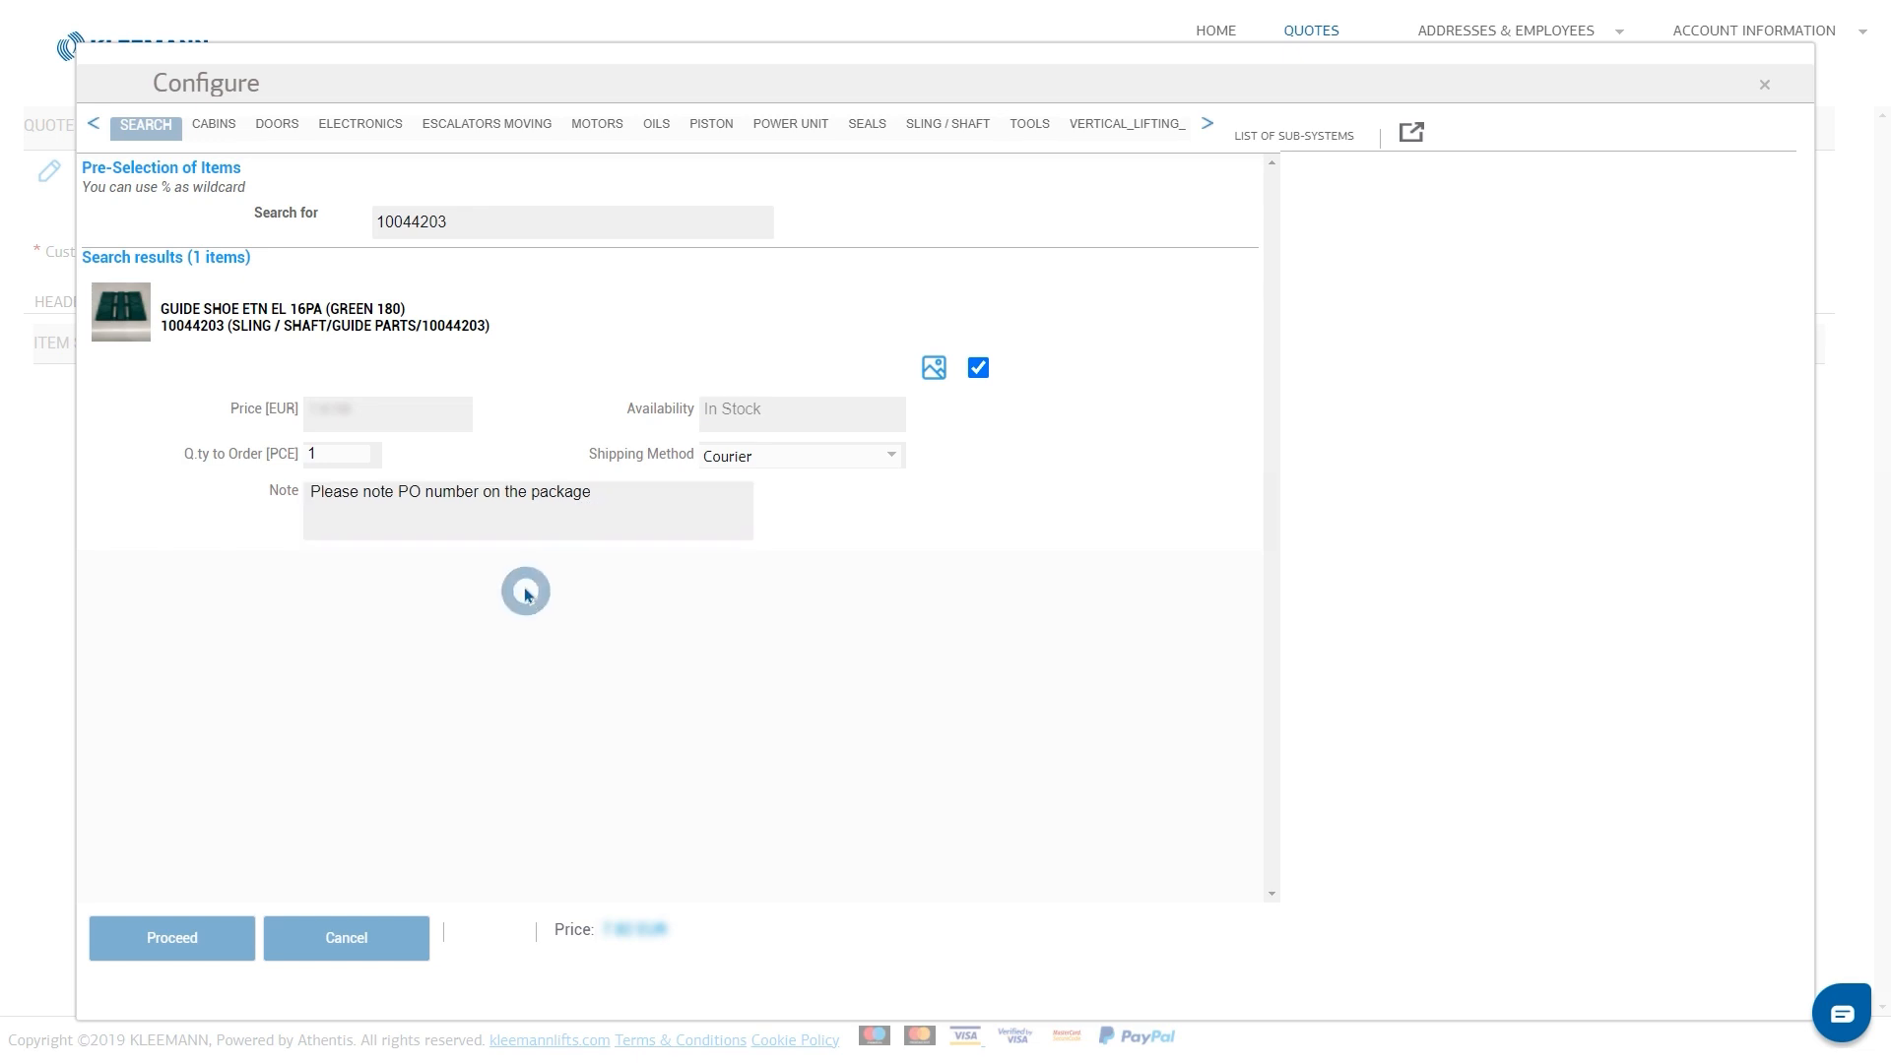
{"action": "left_click", "coordinate": [173, 941]}
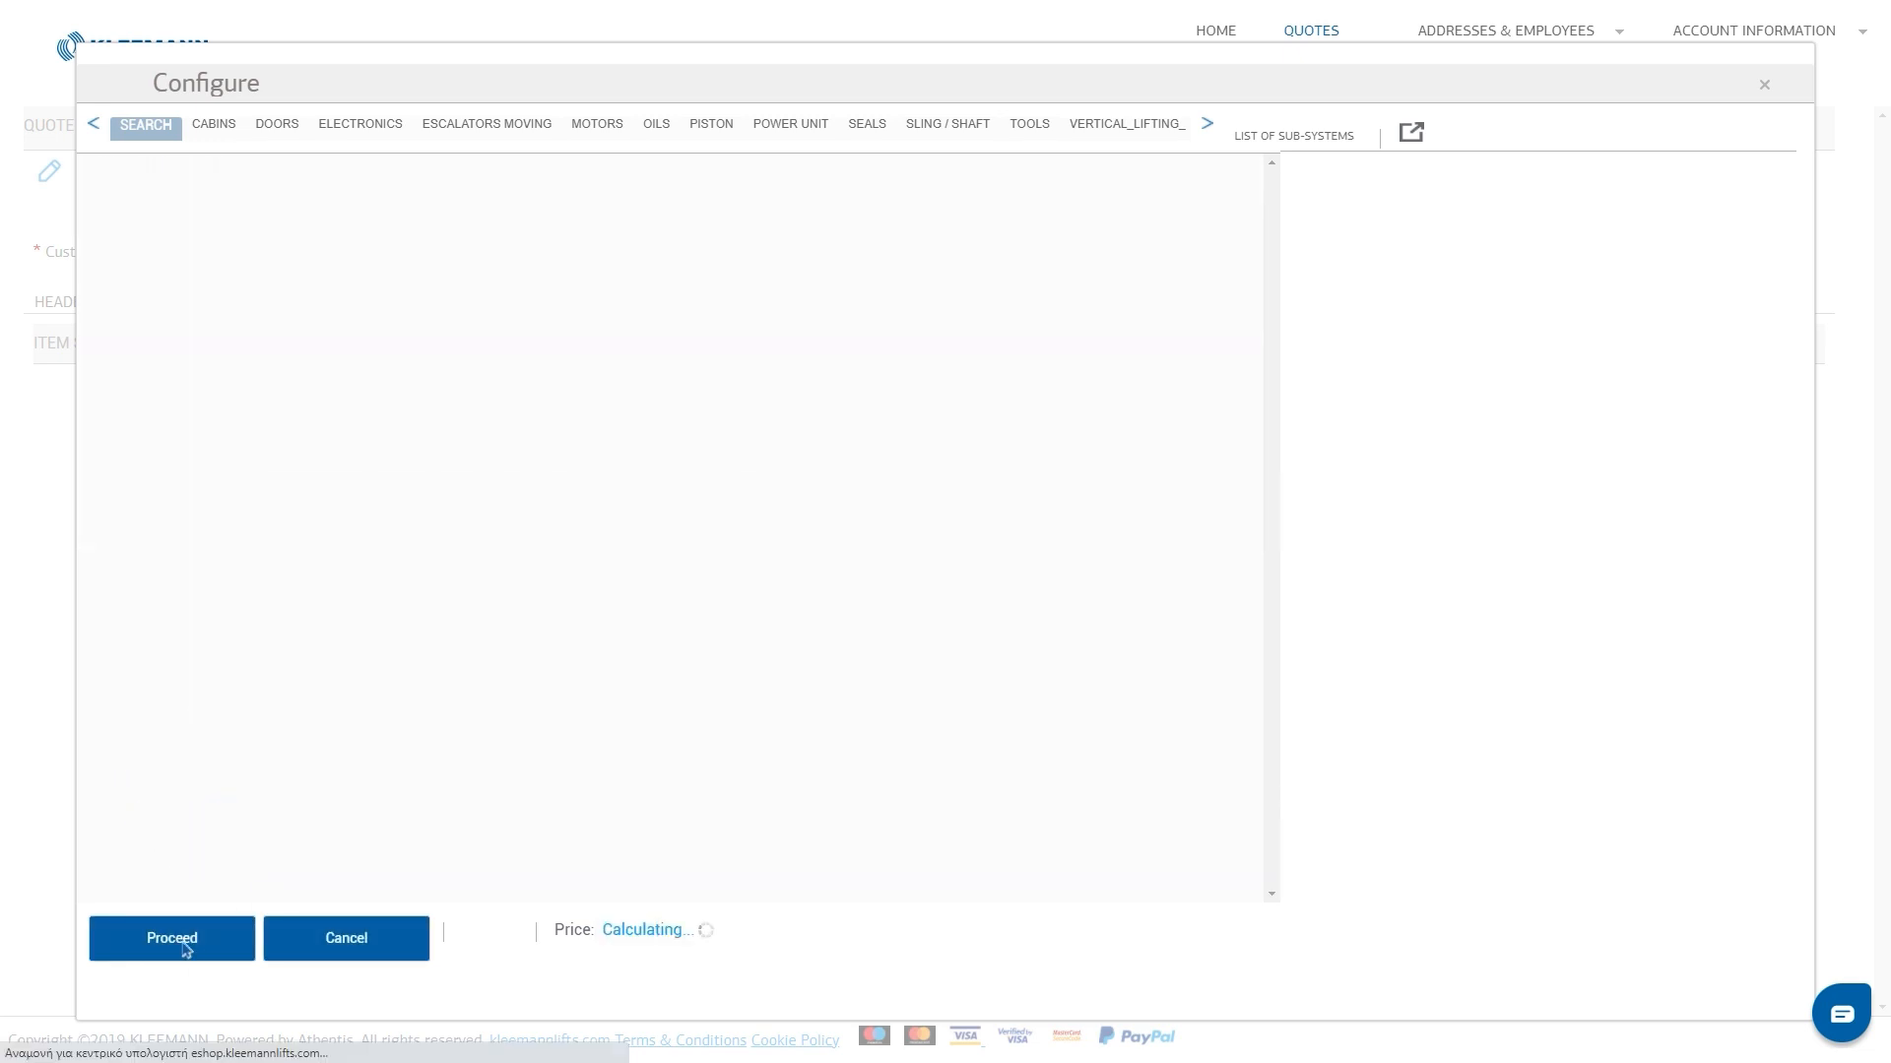
Review the quote's order summary and place the order with Bank Transfer as payment option, agreeing to the terms and conditions
{"action": "left_click_drag", "start_coordinate": [1882, 211], "coordinate": [1829, 473]}
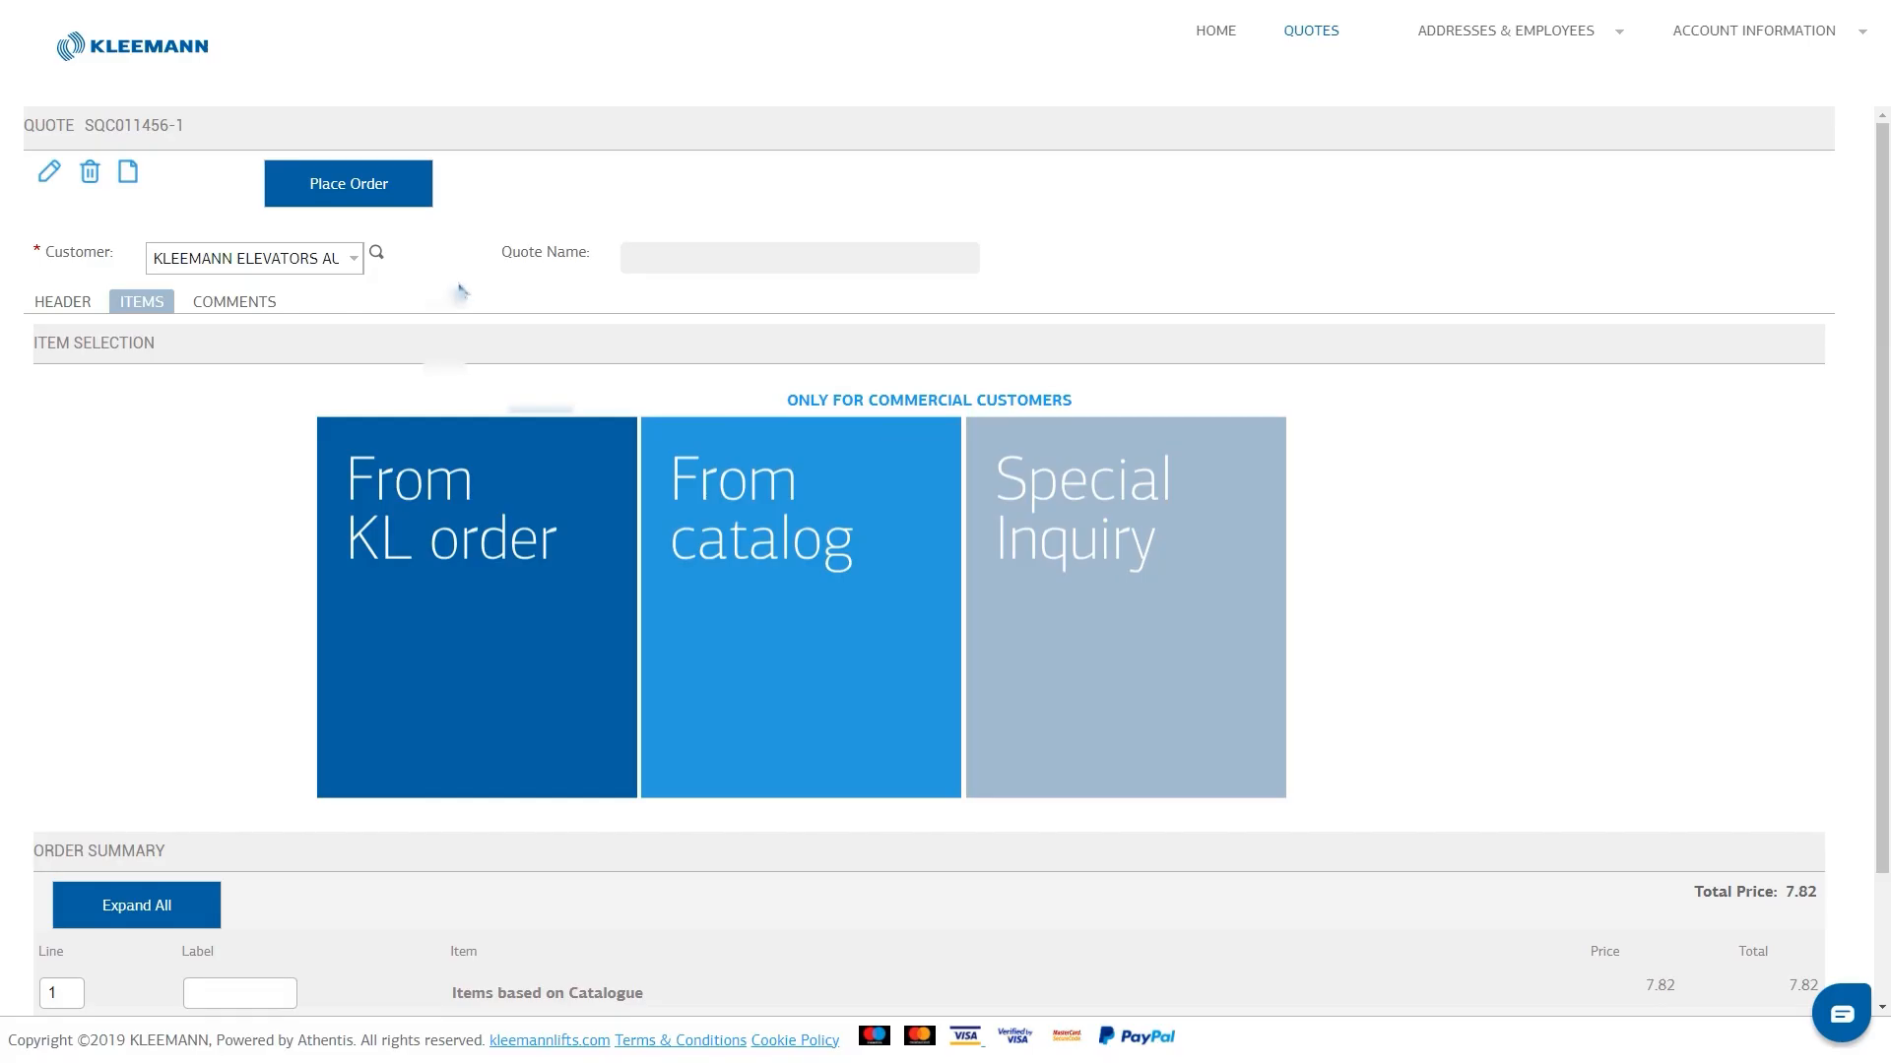
{"action": "left_click", "coordinate": [372, 183]}
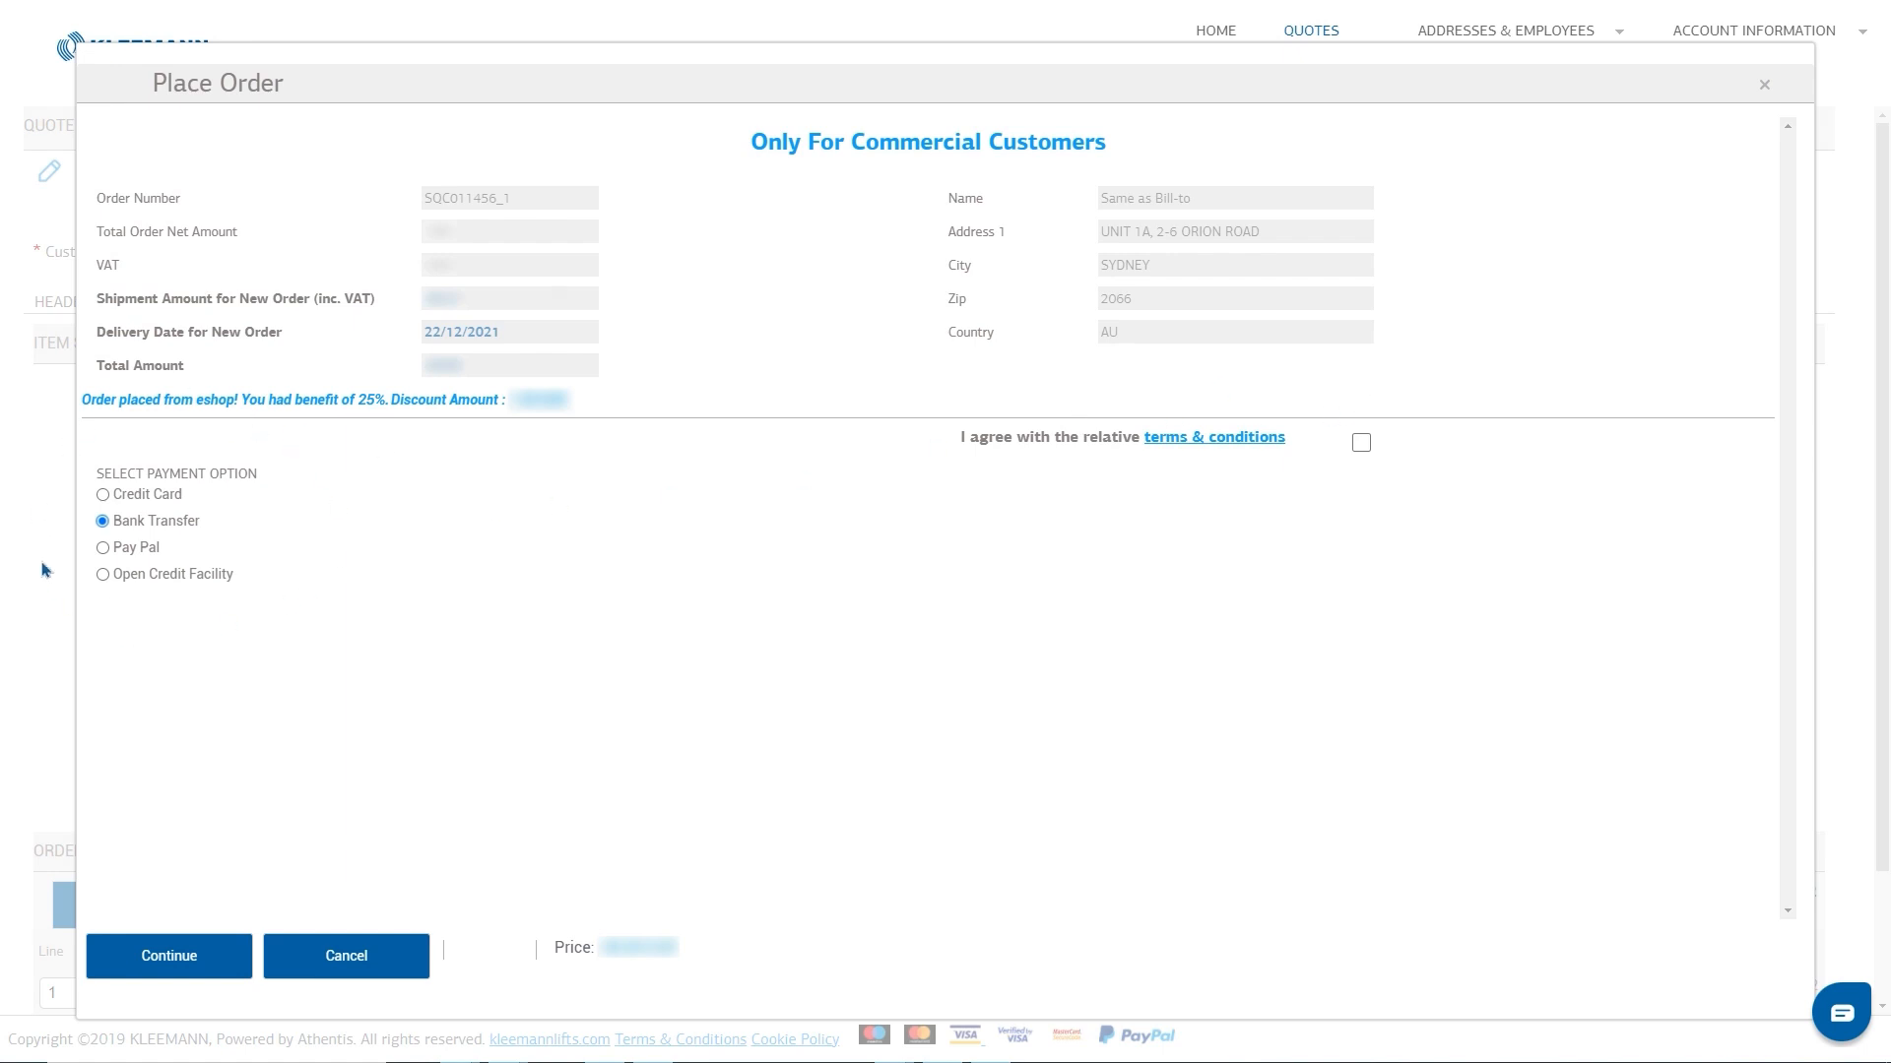
{"action": "left_click", "coordinate": [1361, 443]}
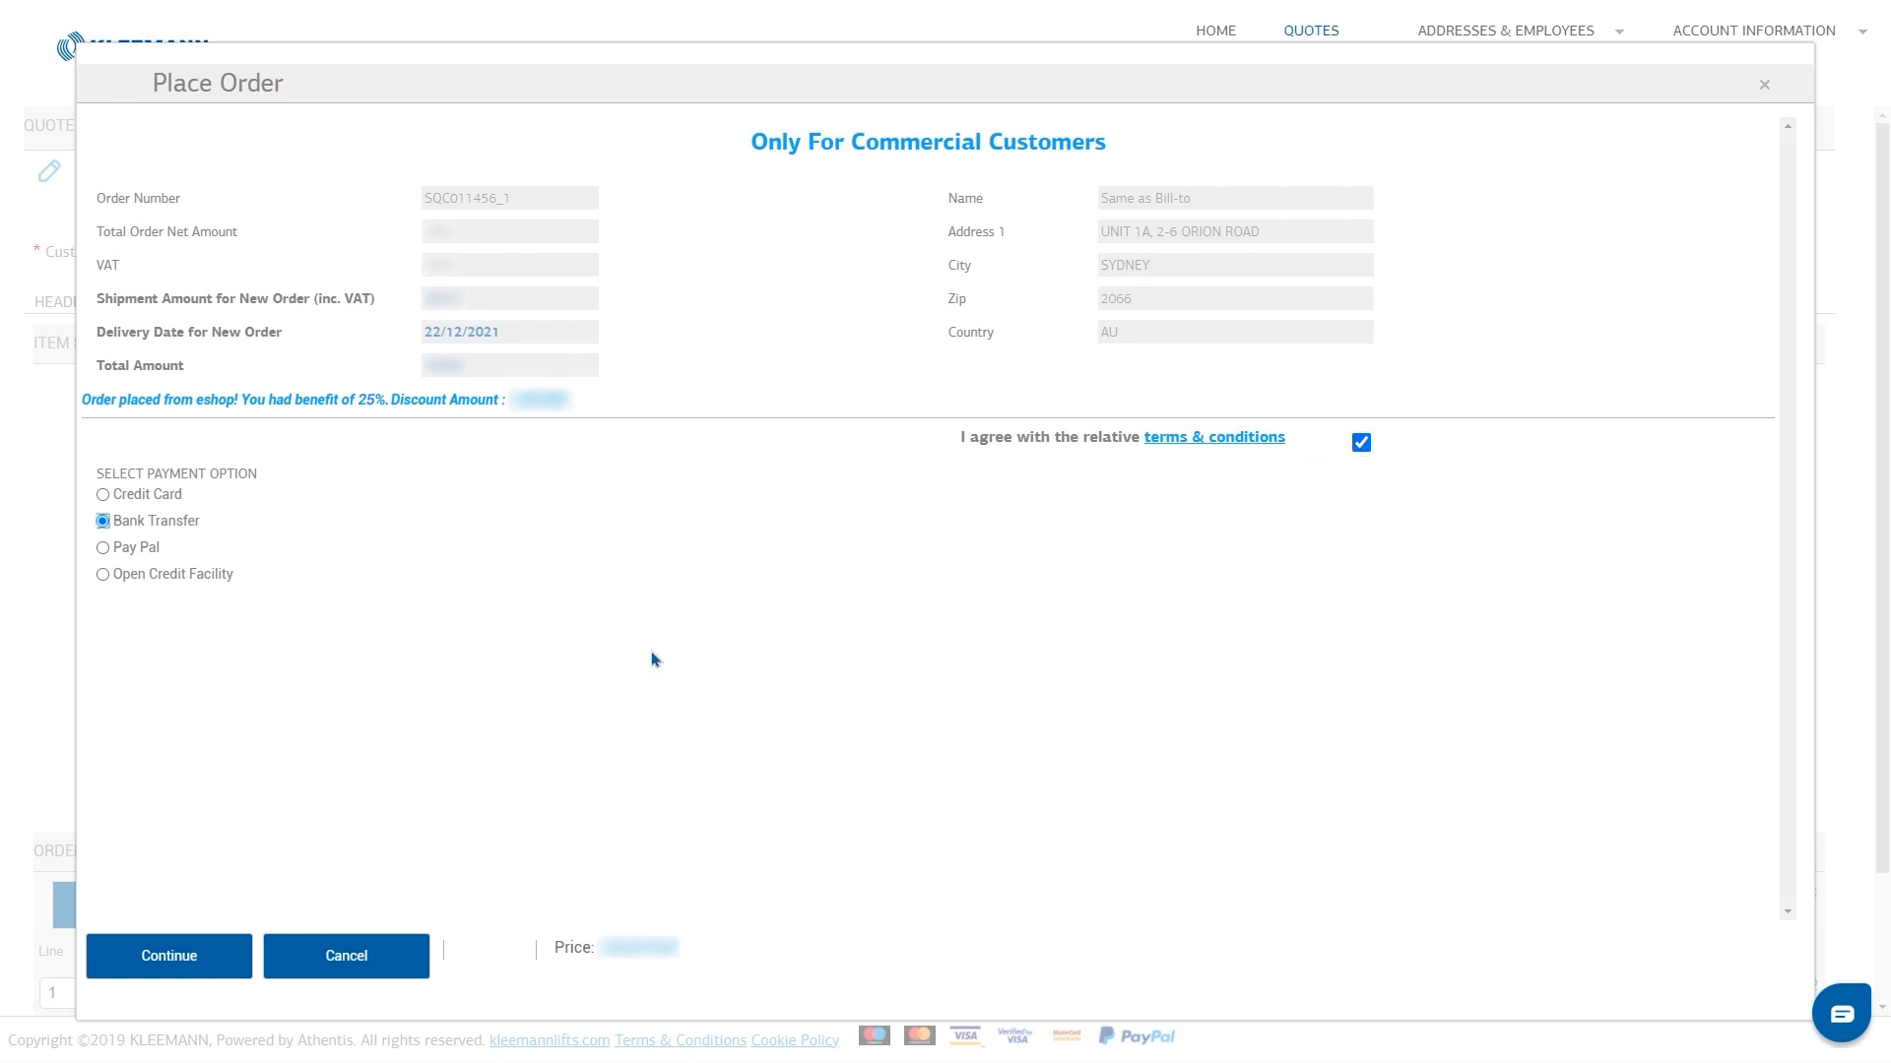
{"action": "left_click", "coordinate": [209, 969]}
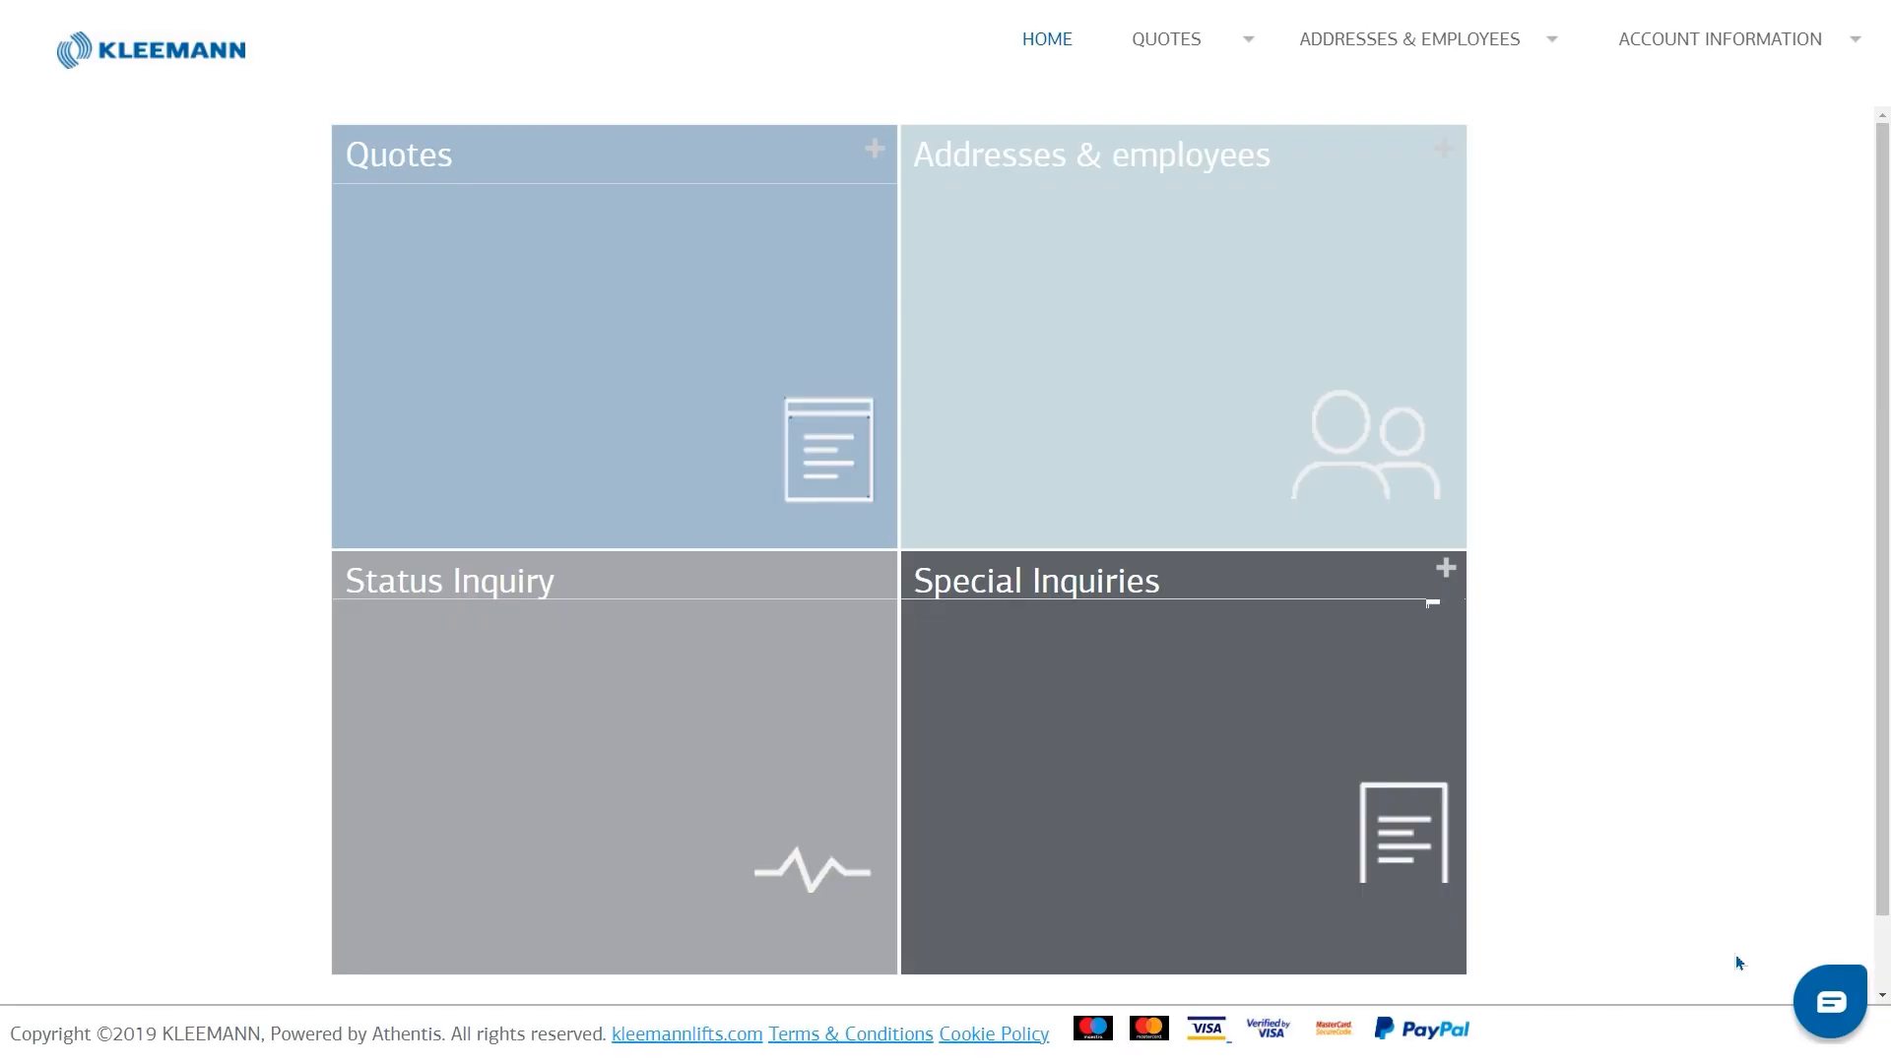
Open the E-support live chat and write the message "Hello! May I please ask a question?"
{"action": "left_click", "coordinate": [1713, 949]}
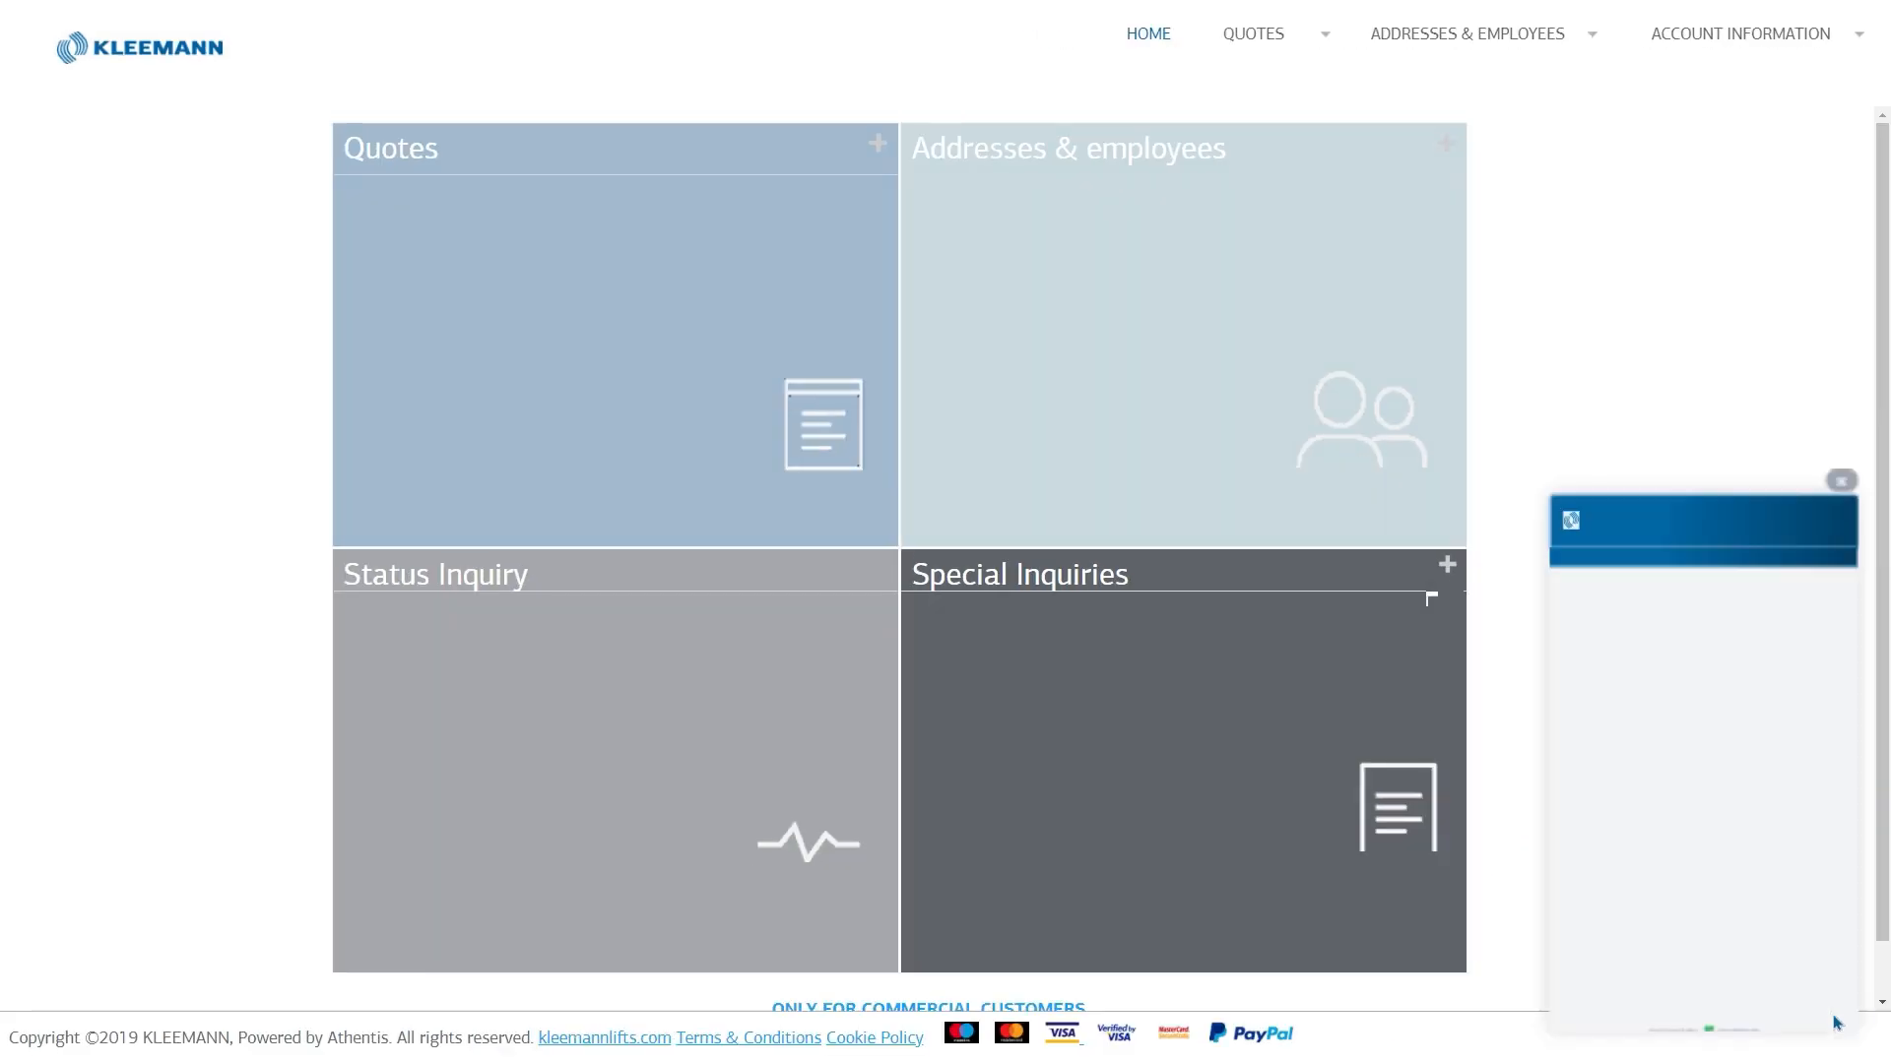
{"action": "left_click", "coordinate": [1553, 463]}
{"action": "left_click", "coordinate": [1561, 1022]}
{"action": "type", "text": "Hello"}
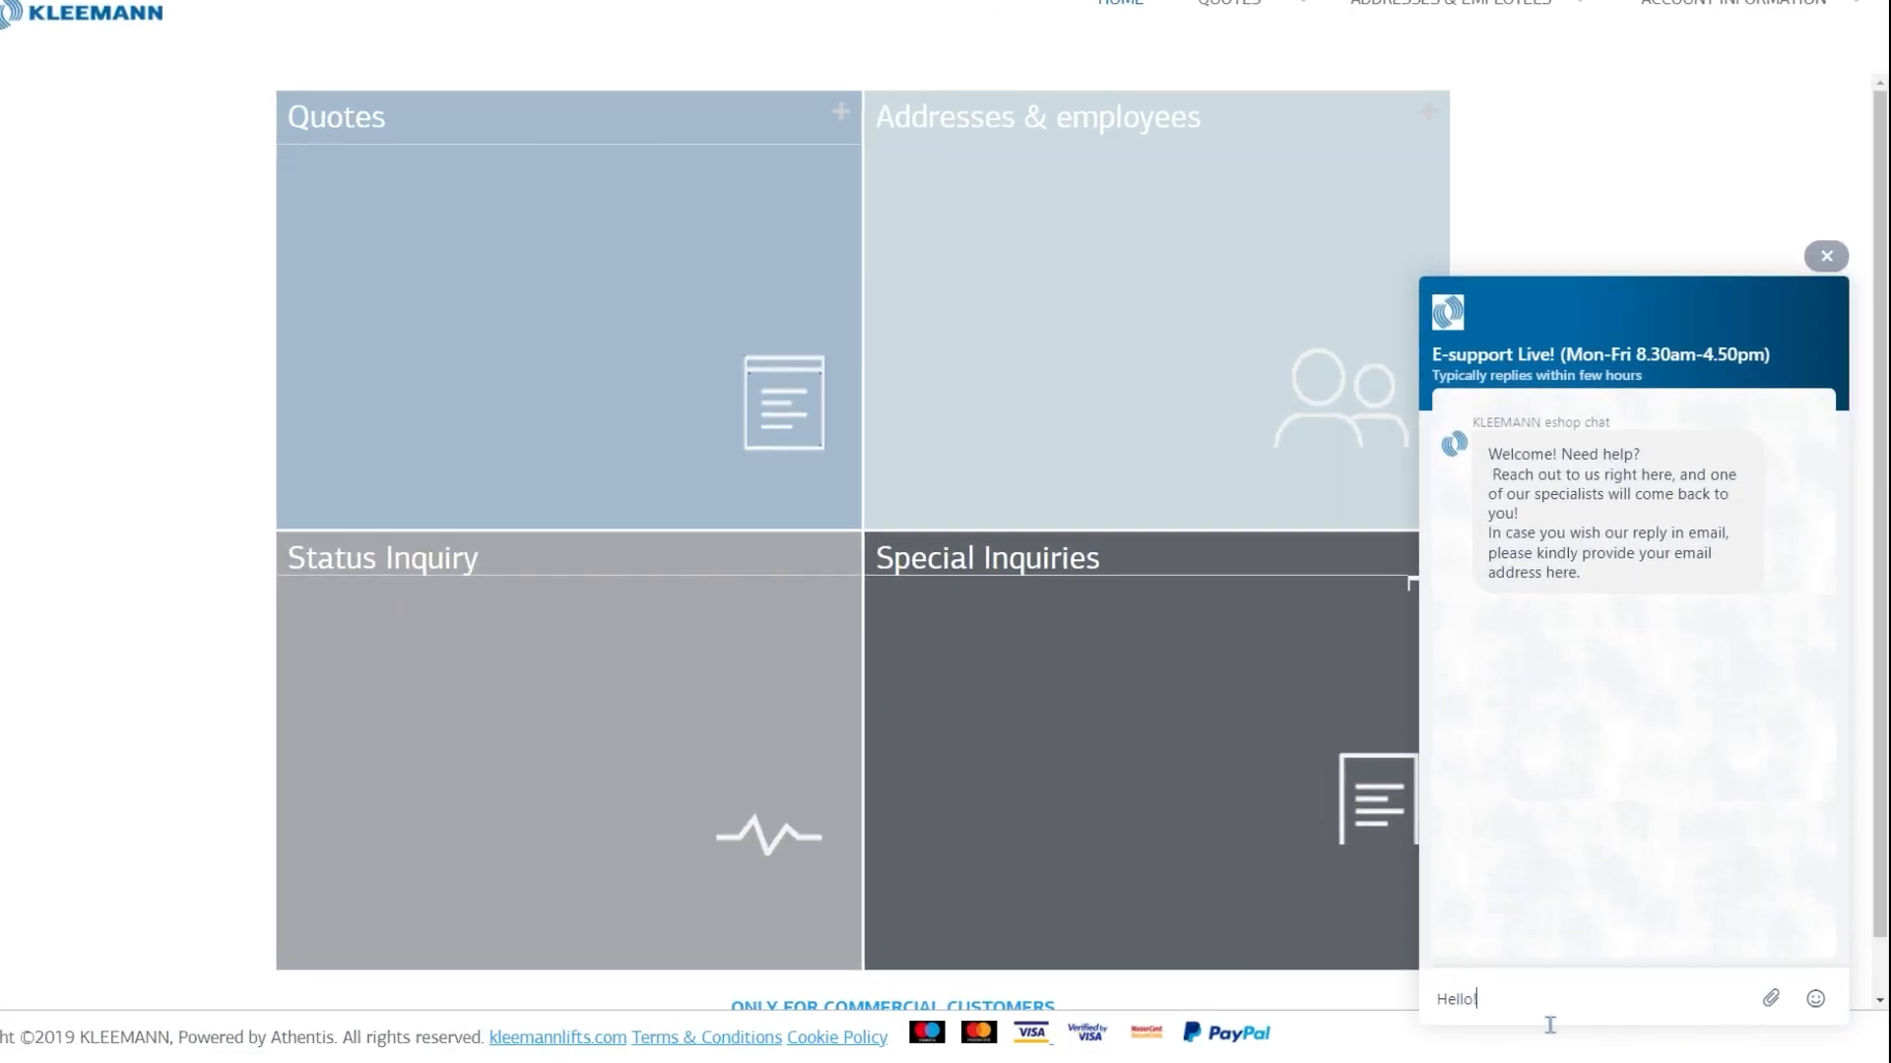
{"action": "type", "text": "! May I please ask a question?"}
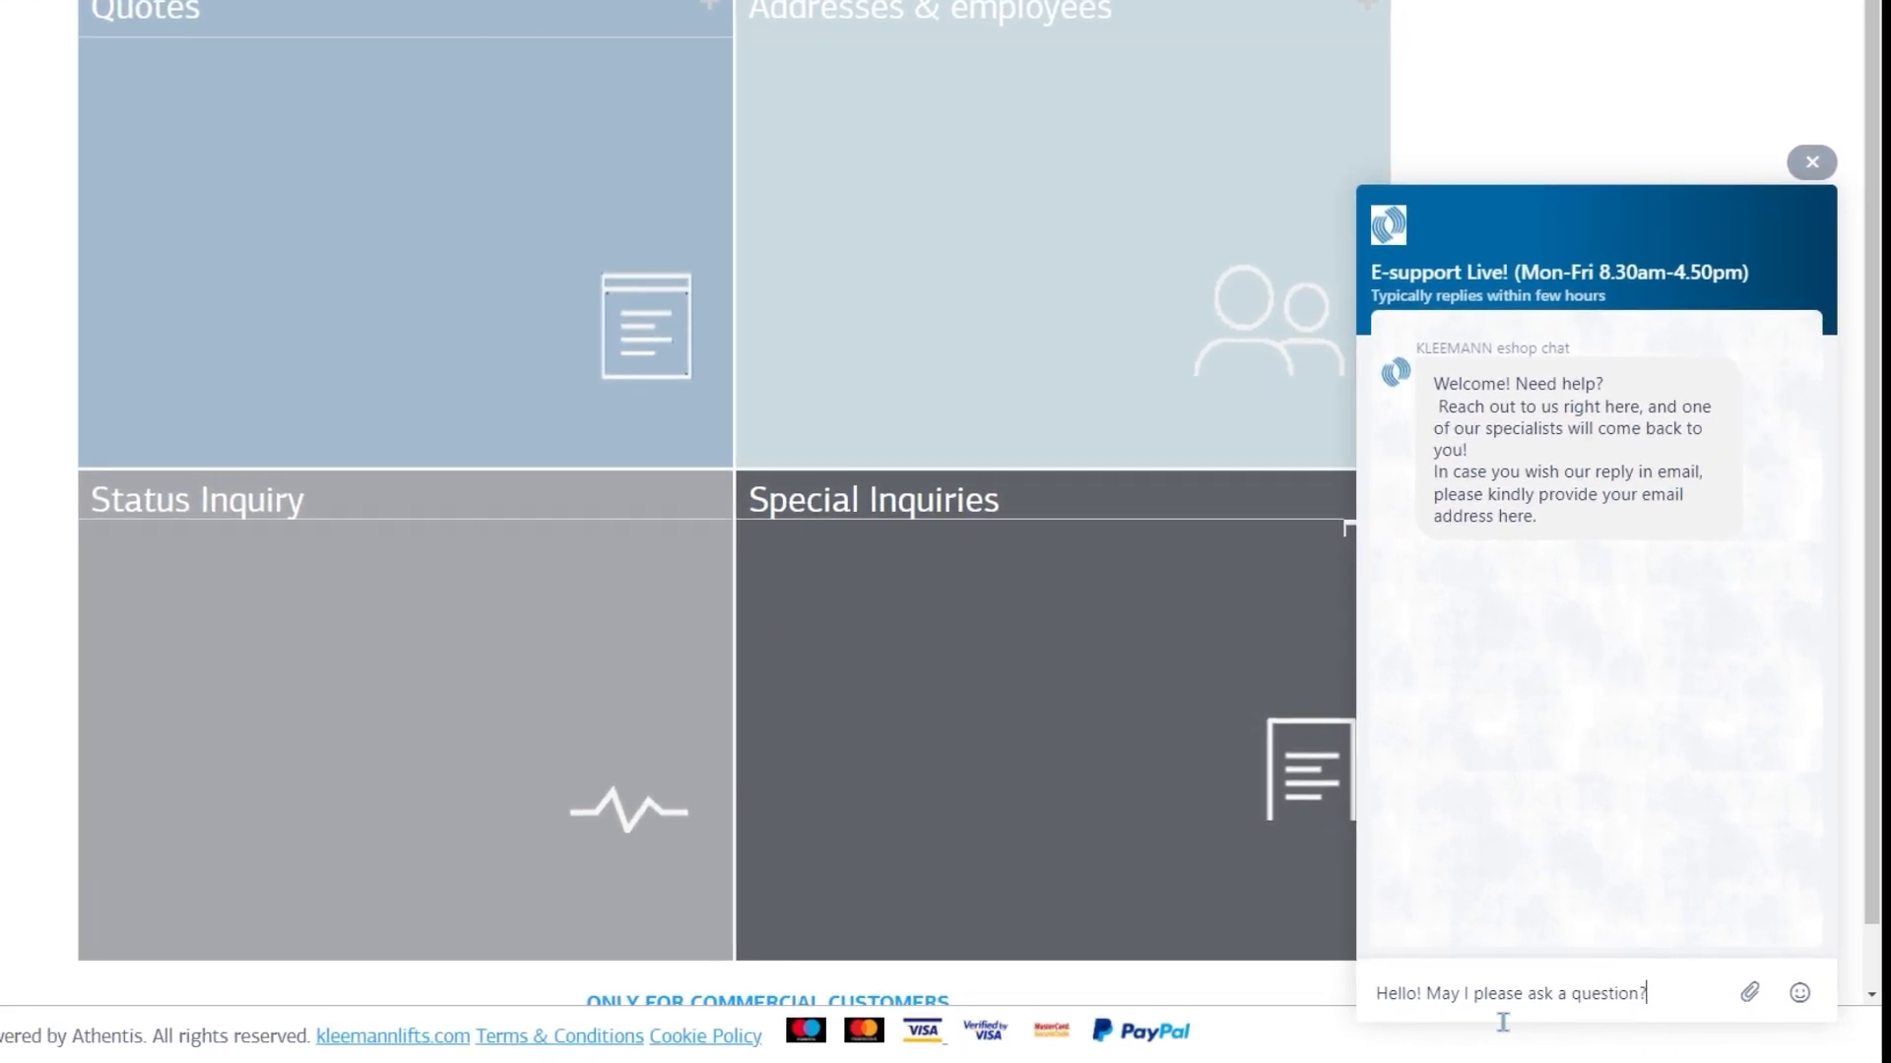